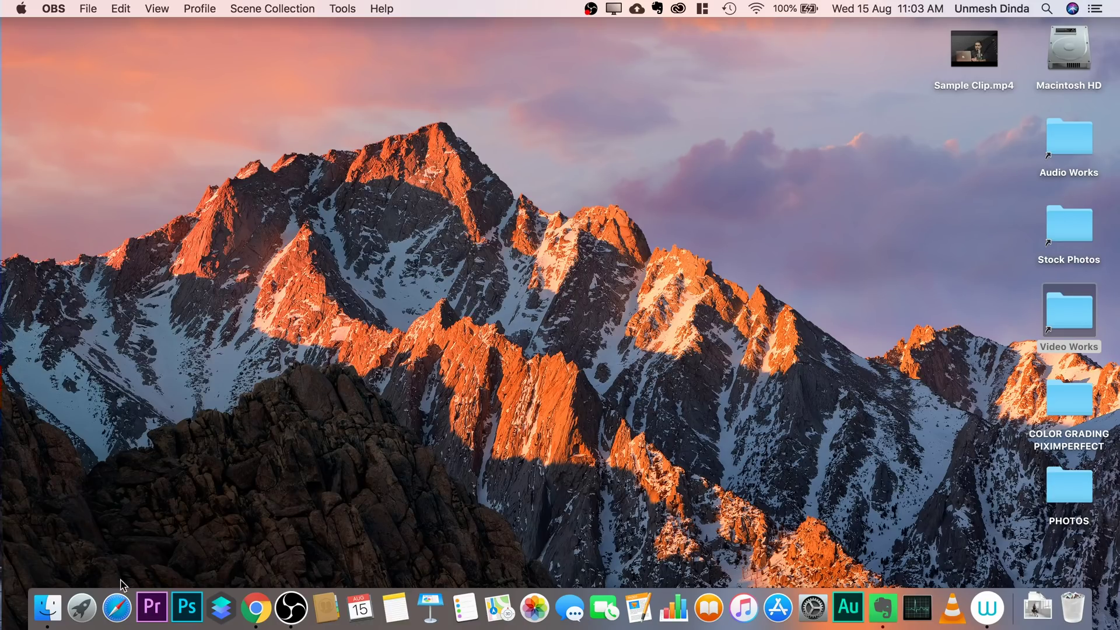
# Launch Premiere Pro from the Dock and begin a new project called Color Grading.
pyautogui.click(150, 604)
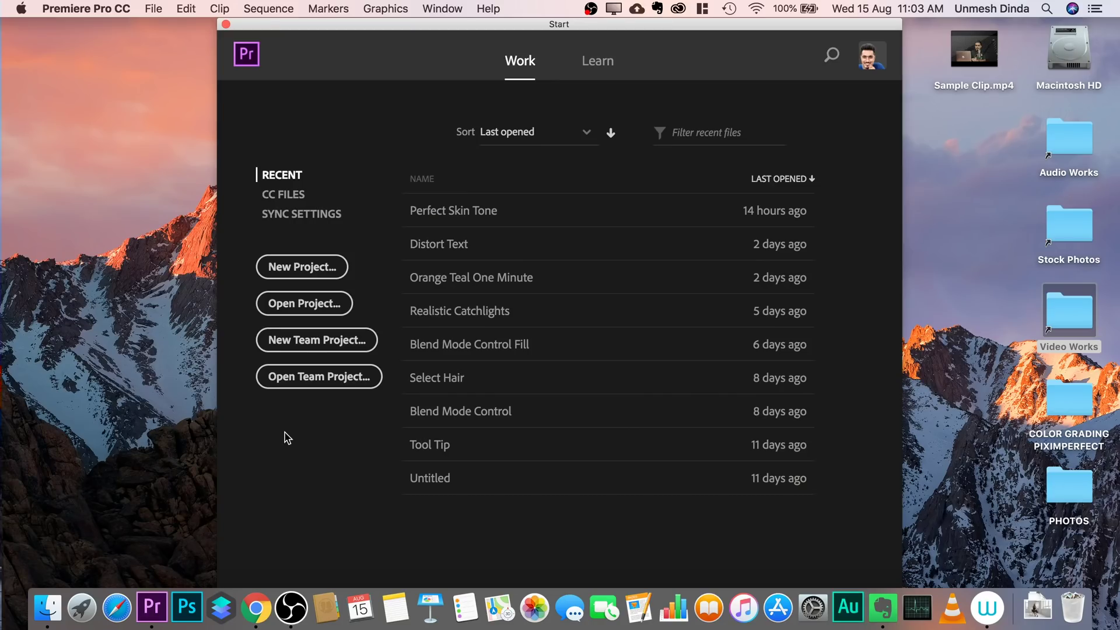
pyautogui.click(302, 266)
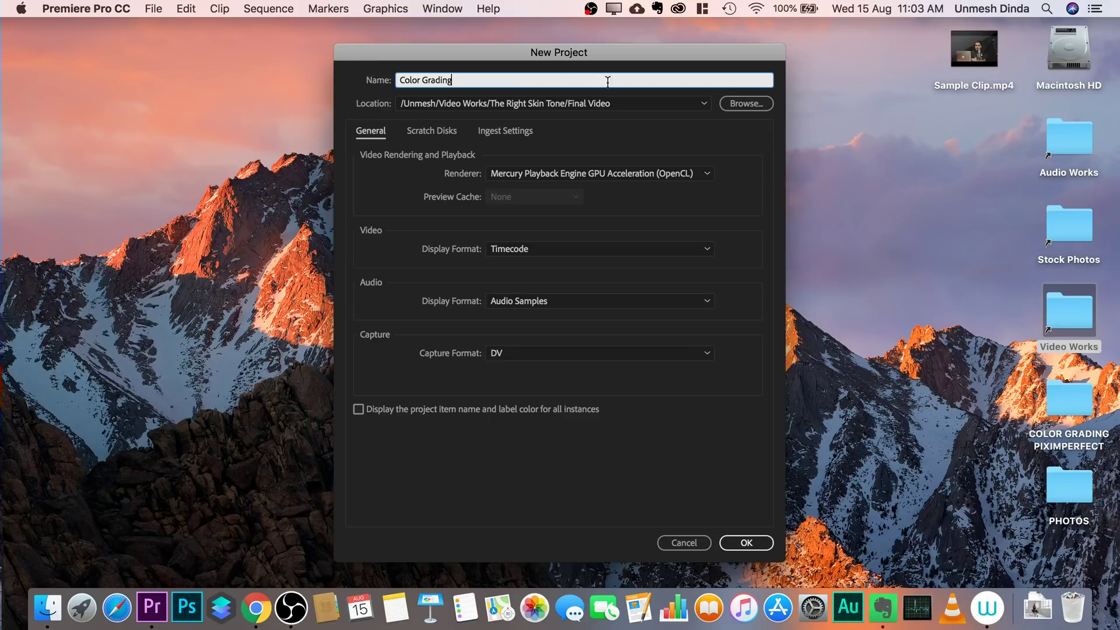
# Set the project location to Desktop > COLOR GRADING PIXIMPERFECT and review the Renderer options.
pyautogui.click(734, 104)
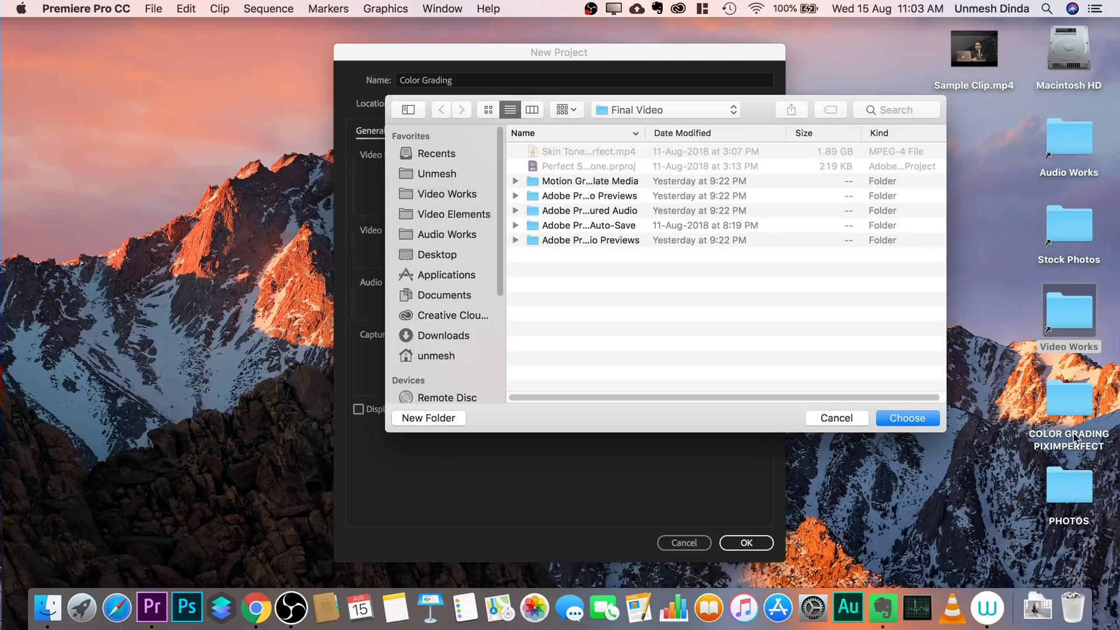
pyautogui.click(446, 256)
pyautogui.doubleClick(569, 212)
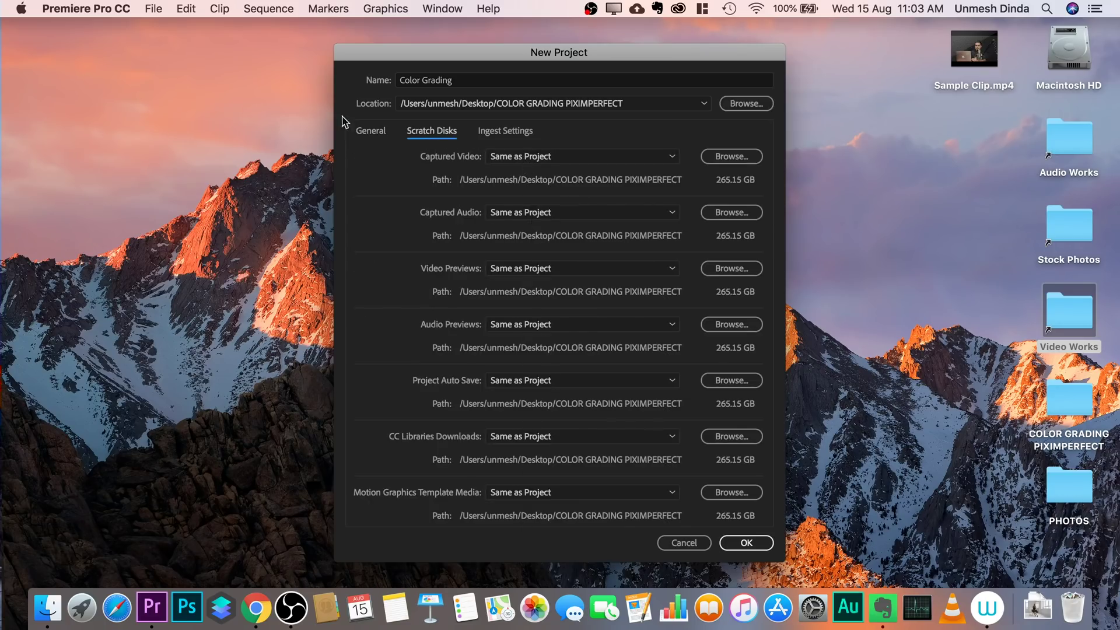
pyautogui.click(373, 131)
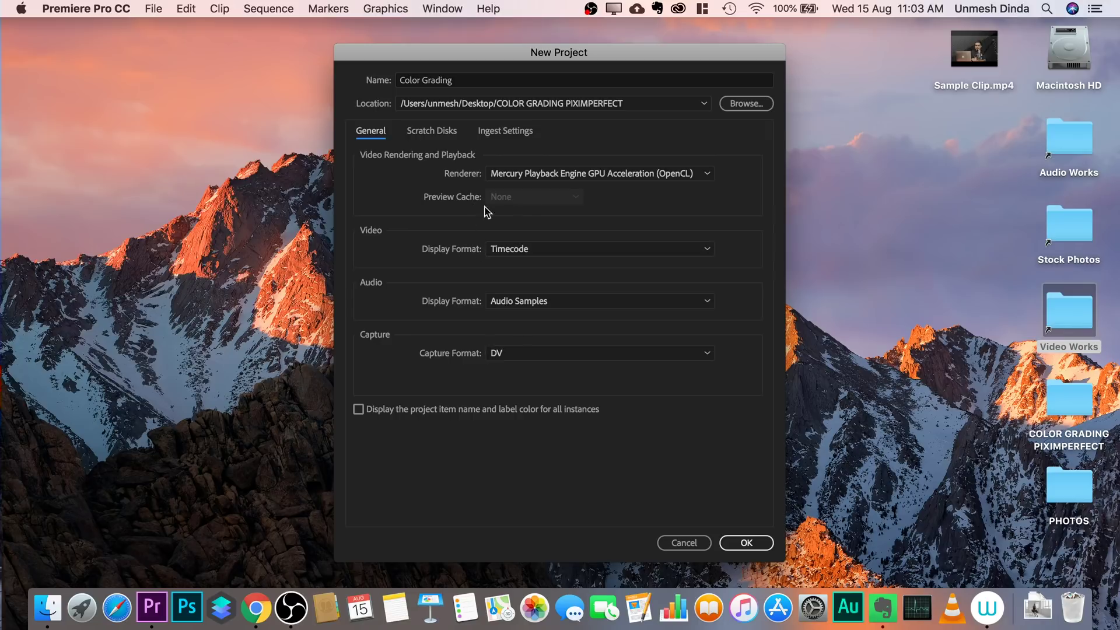
pyautogui.click(628, 173)
# Create the Color Grading project and reset the Editing workspace to its saved layout.
pyautogui.click(752, 541)
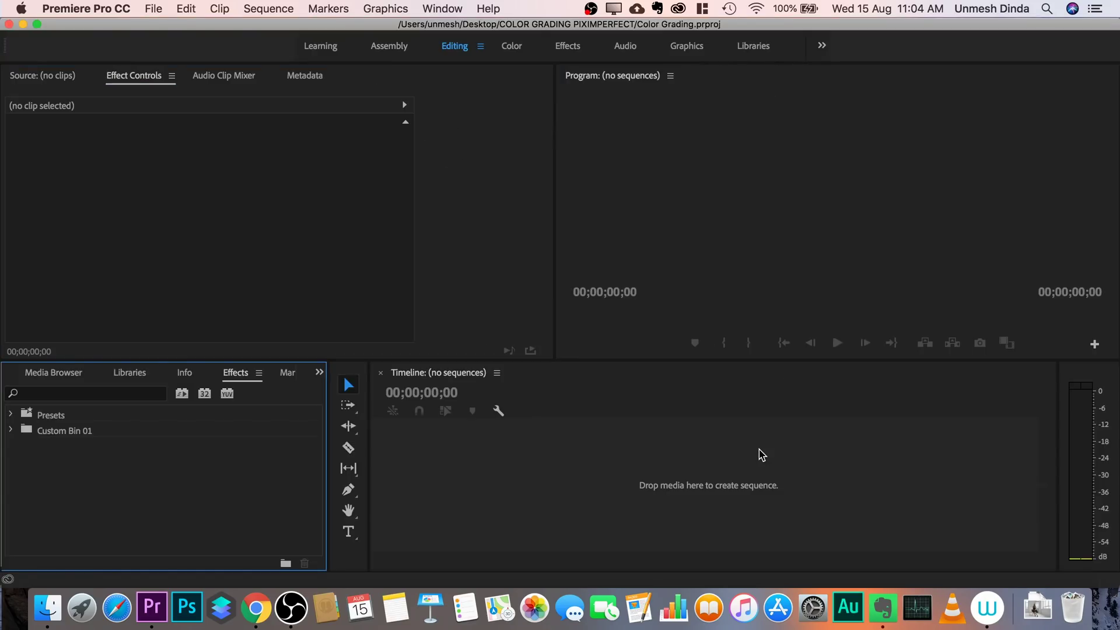
pyautogui.click(481, 50)
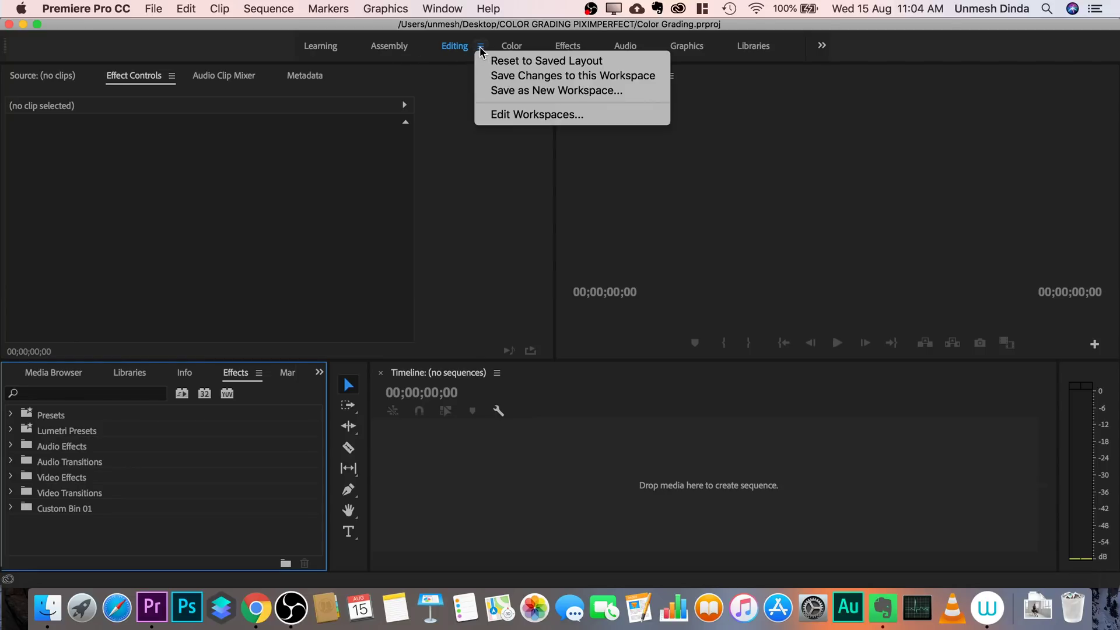
pyautogui.click(499, 62)
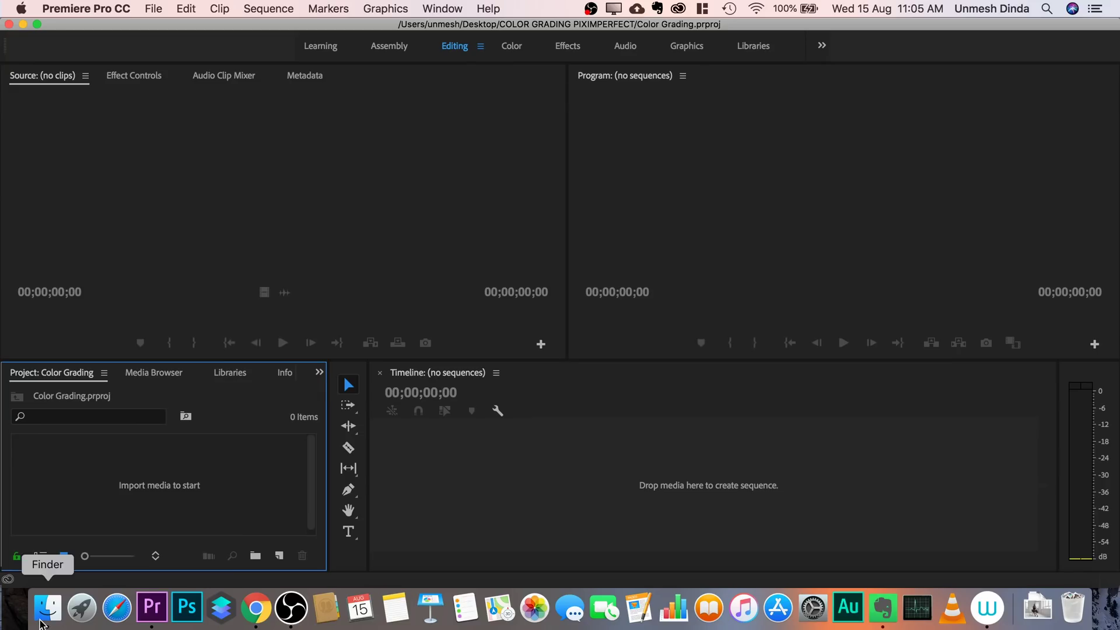
# Drag Sample Clip.mp4 from the Finder Desktop into Premiere's timeline as a new sequence.
pyautogui.click(47, 606)
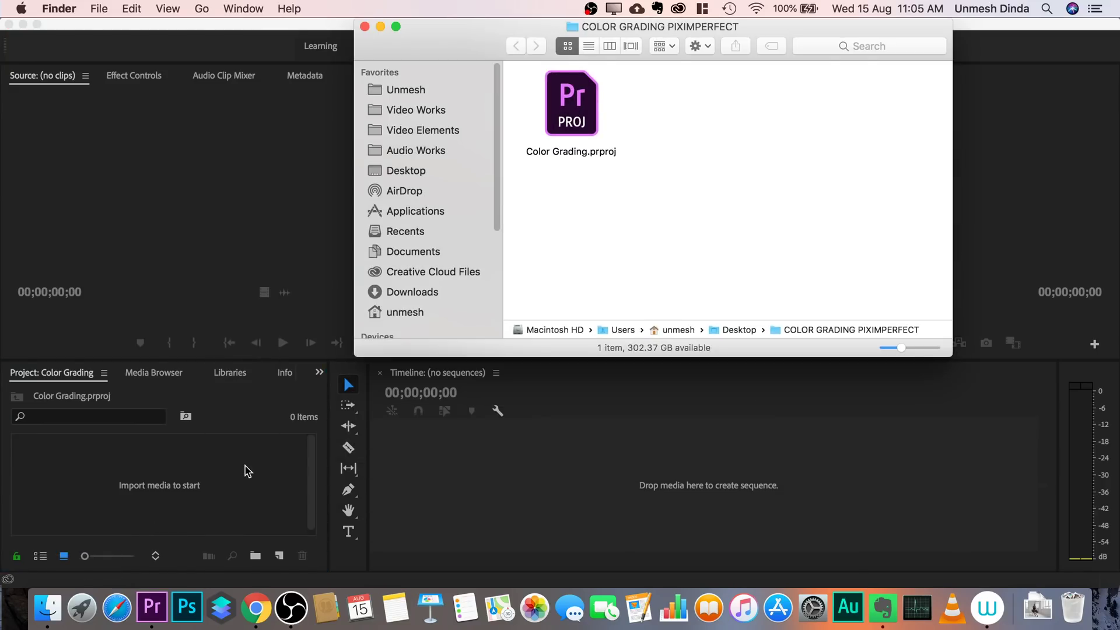
pyautogui.click(421, 176)
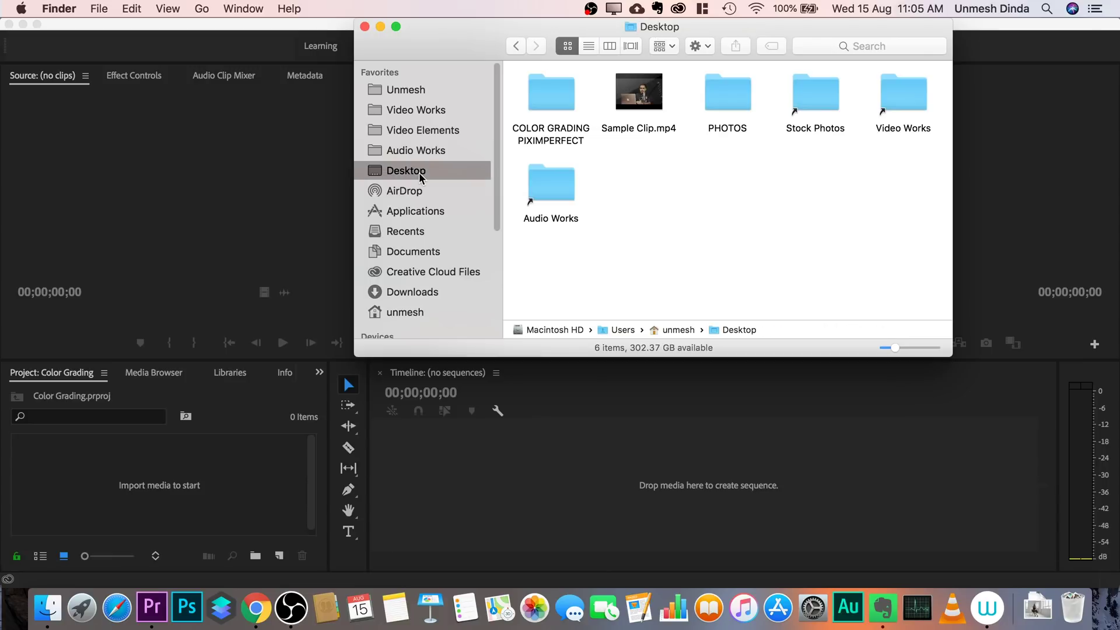
pyautogui.moveTo(652, 91); pyautogui.dragTo(711, 475)
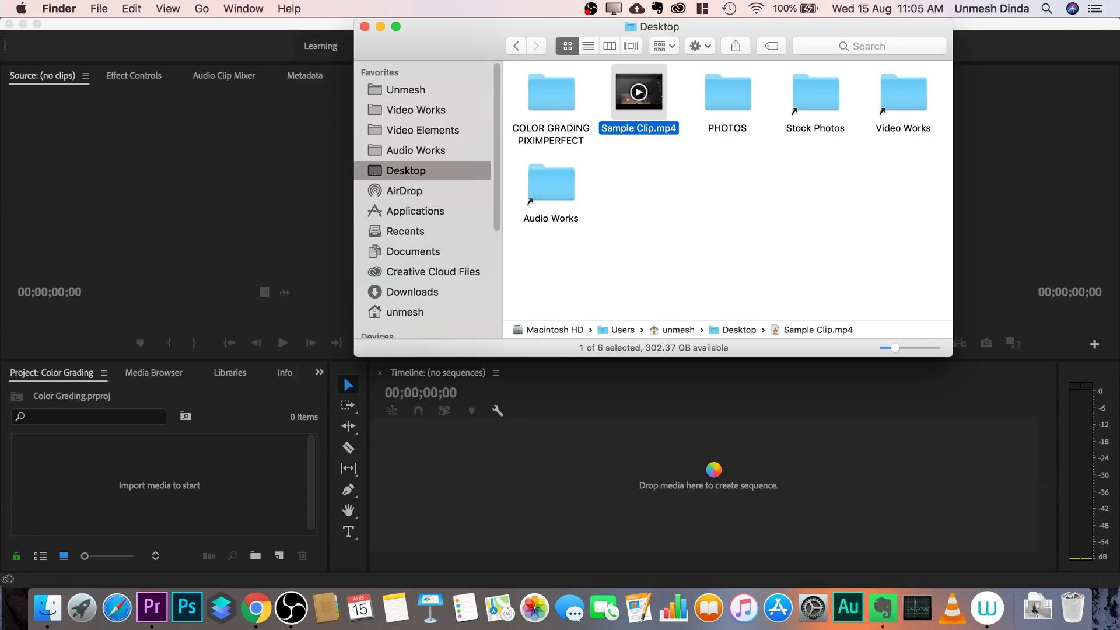
# Return to Premiere and play the Sample Clip sequence from the start.
pyautogui.click(380, 28)
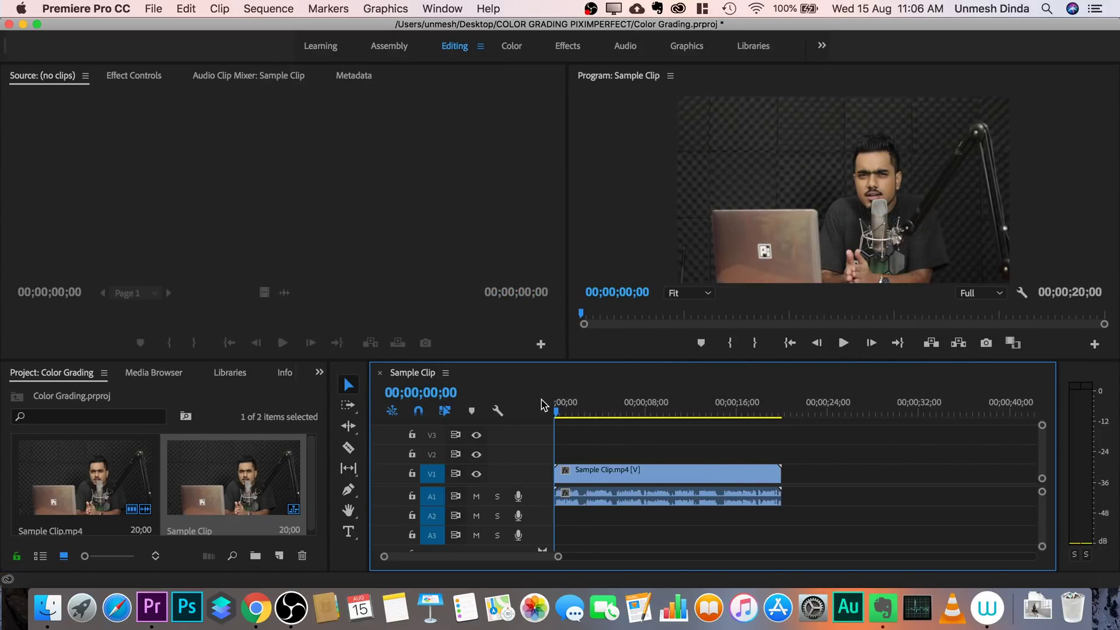
pyautogui.press('space')
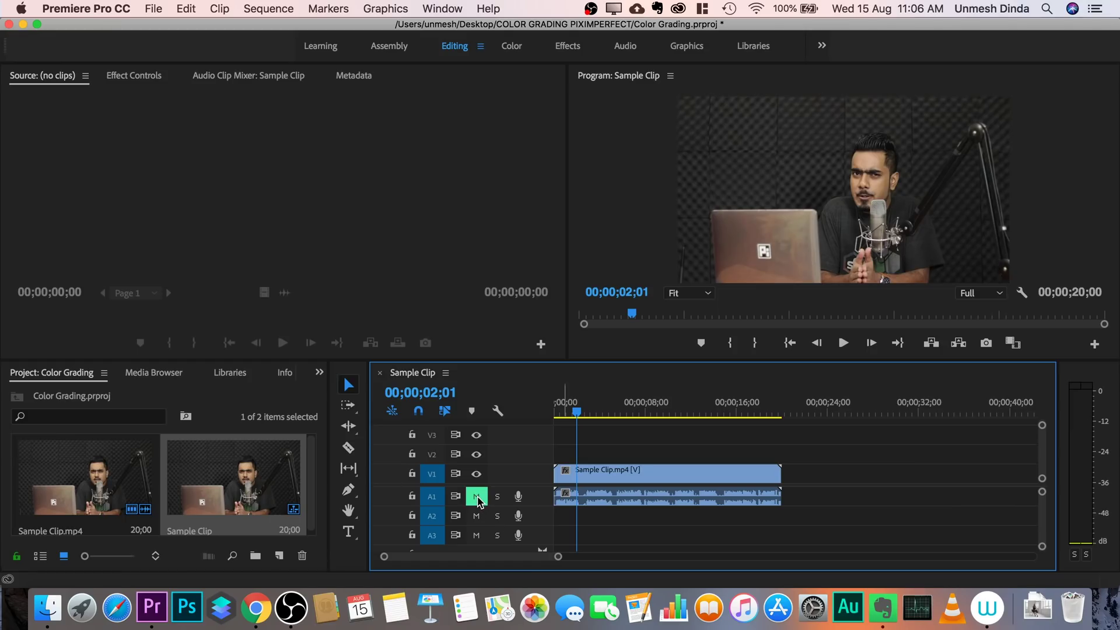
pyautogui.press('Home')
pyautogui.press('space')
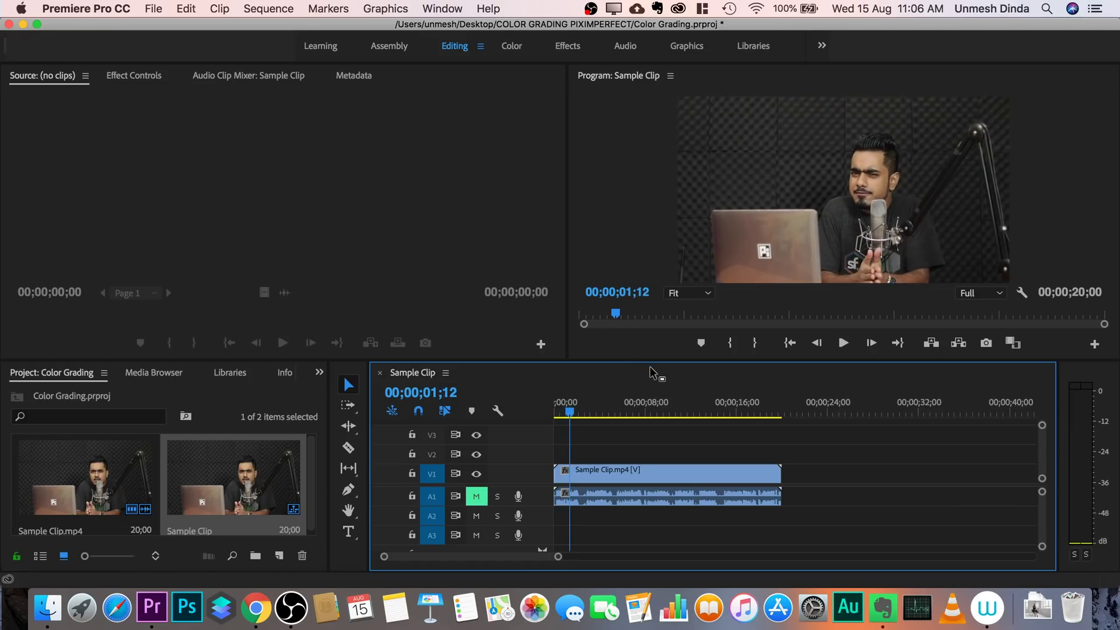
# Resize panels so the Program monitor is taller and wider and the timeline area taller.
pyautogui.moveTo(650, 360); pyautogui.dragTo(655, 443)
pyautogui.moveTo(565, 272); pyautogui.dragTo(527, 269)
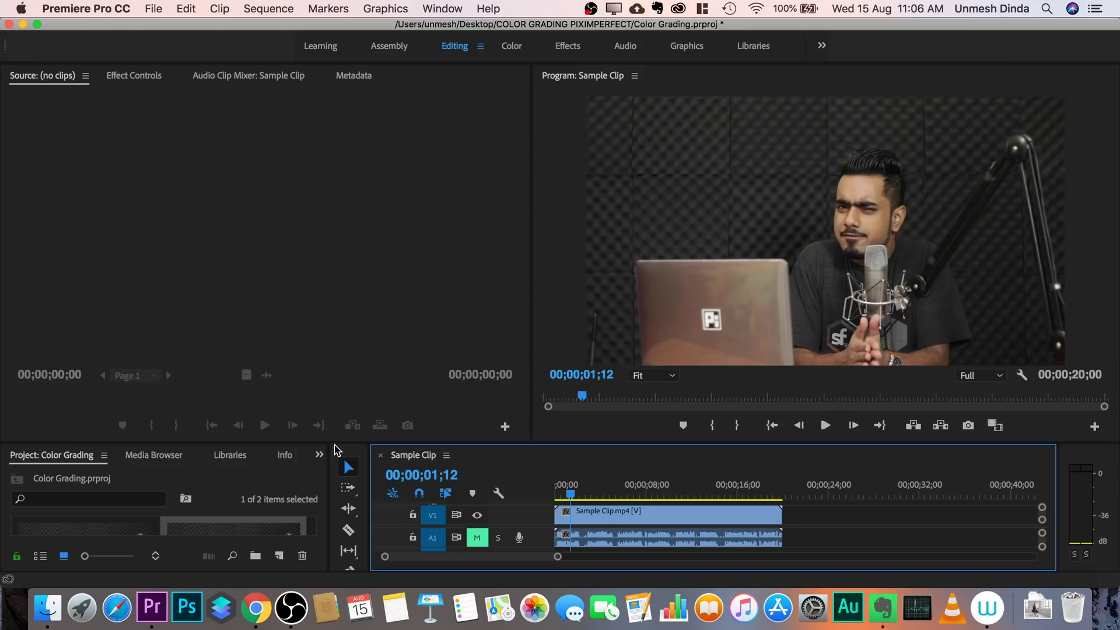
pyautogui.moveTo(337, 448); pyautogui.dragTo(326, 337)
# Open the Effects panel and locate Lumetri Color under Video Effects > Color Correction.
pyautogui.click(320, 337)
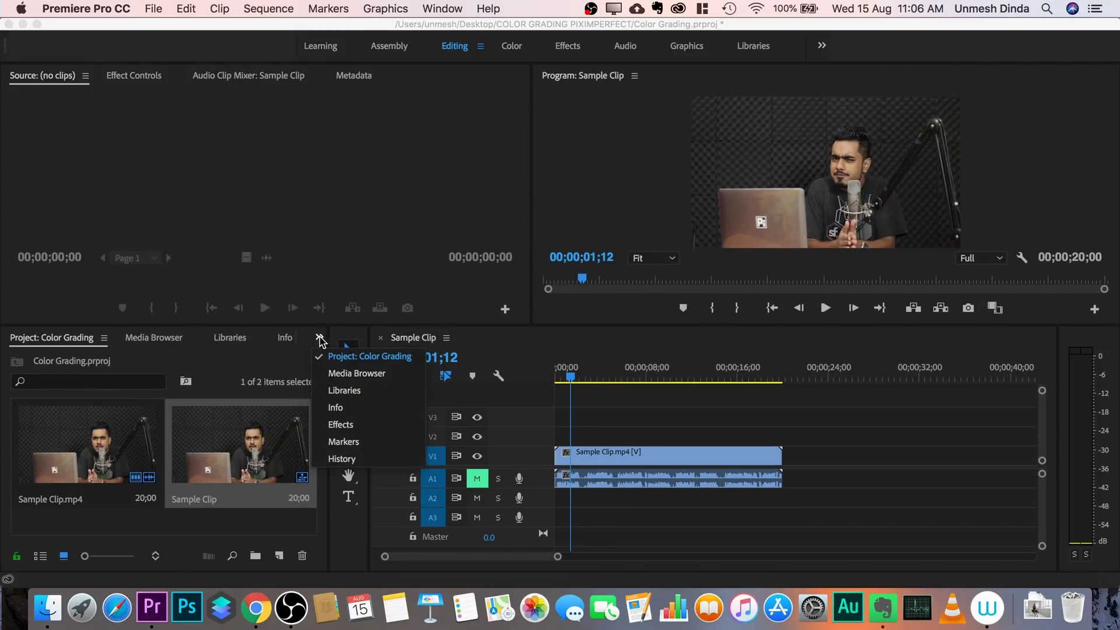
pyautogui.click(339, 426)
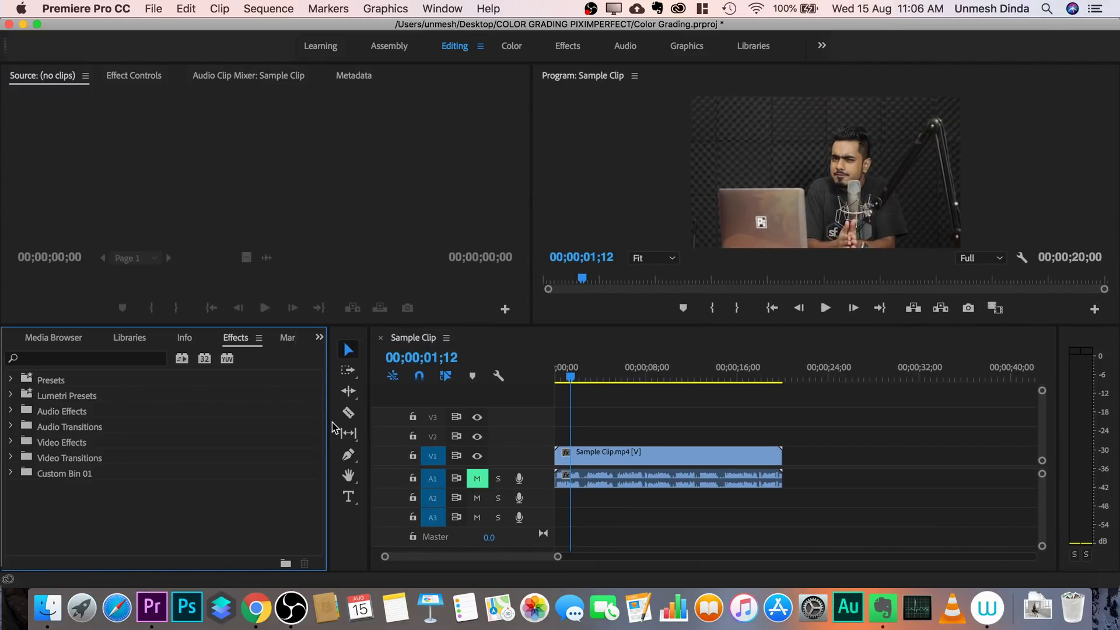
pyautogui.click(13, 443)
pyautogui.scroll(-5, 52, 456)
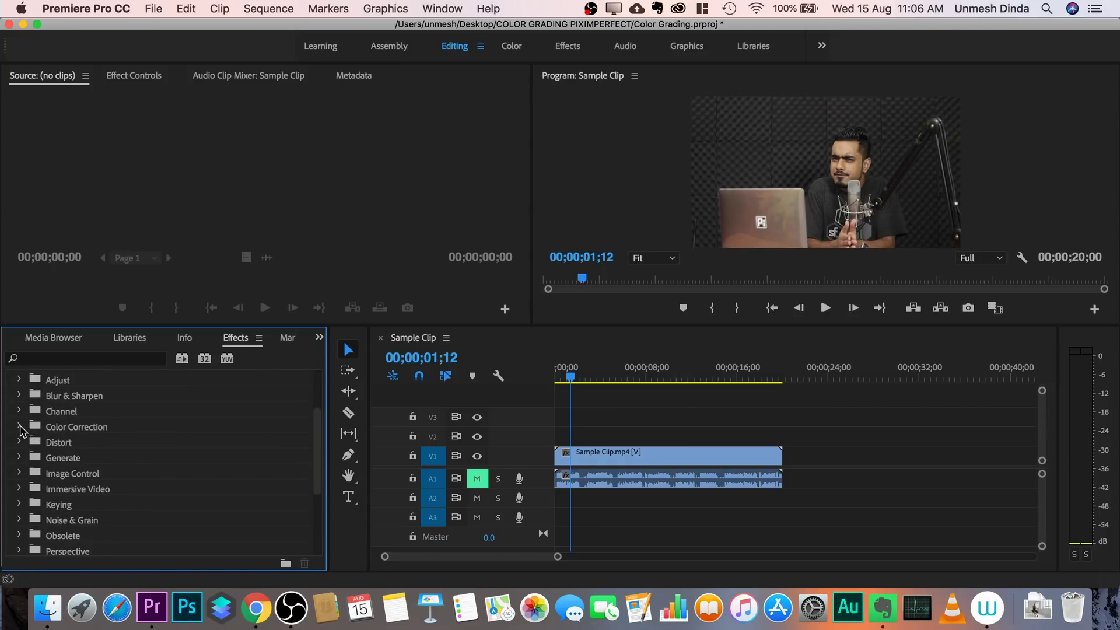
pyautogui.click(20, 430)
pyautogui.scroll(-4, 93, 500)
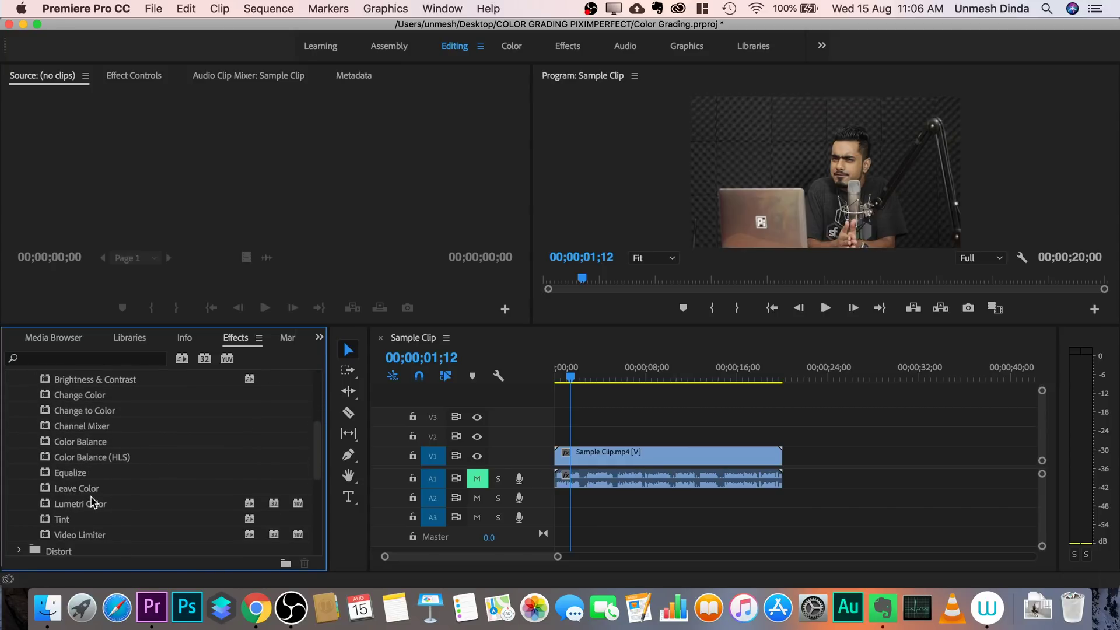
pyautogui.scroll(1, 92, 501)
pyautogui.scroll(-2, 104, 510)
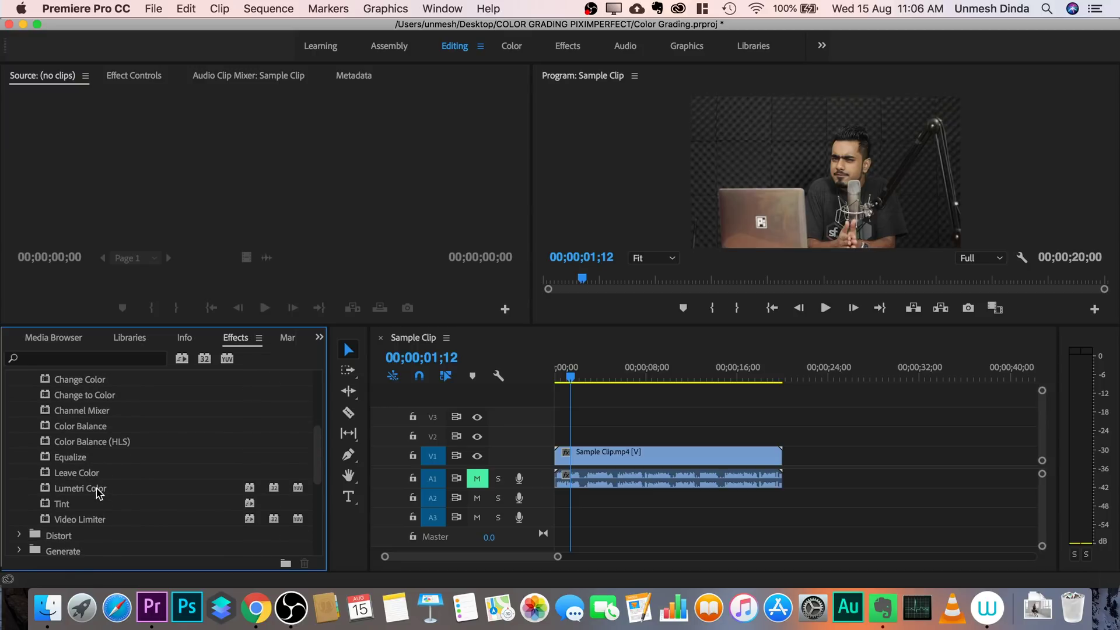
pyautogui.click(98, 493)
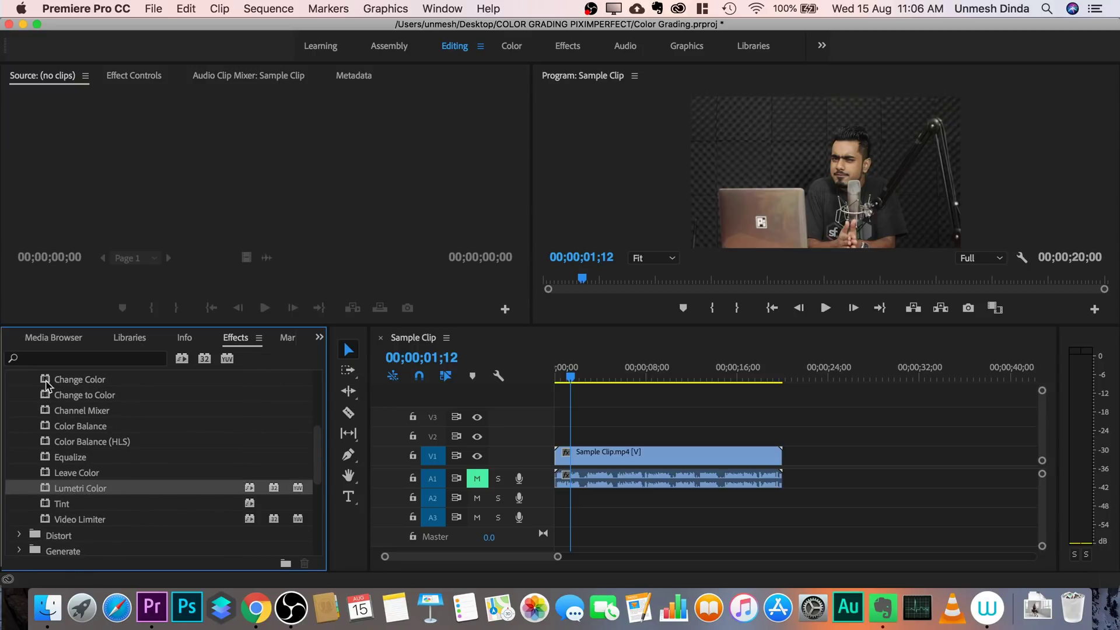
# Search the effects for 'lum' and drag Lumetri Color onto the V1 clip.
pyautogui.click(51, 360)
pyautogui.write('lumetr')
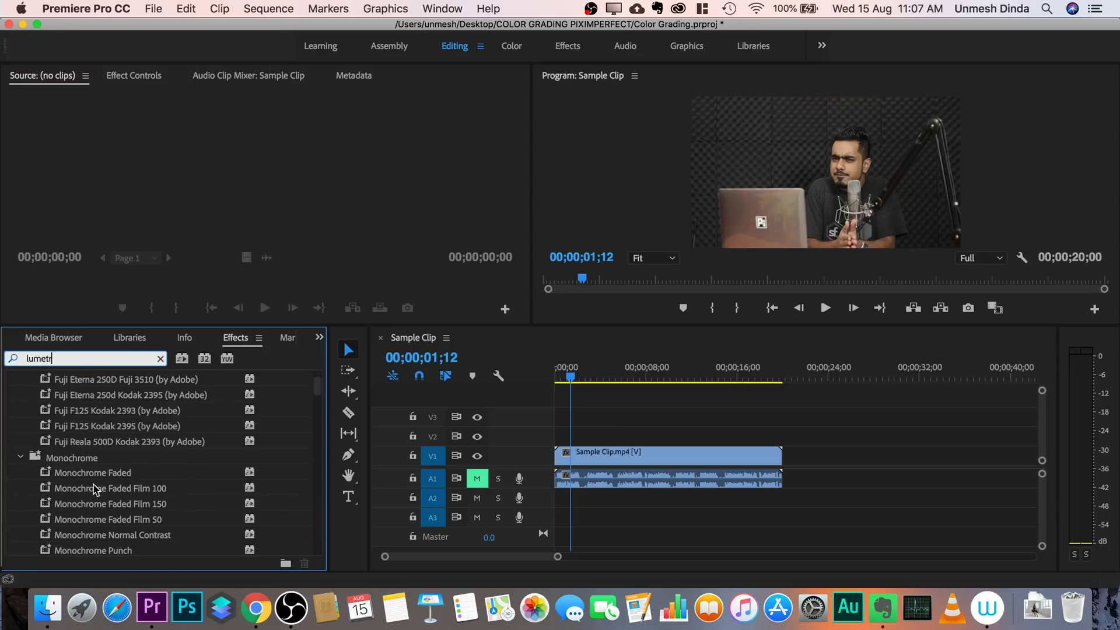
pyautogui.scroll(-10, 97, 490)
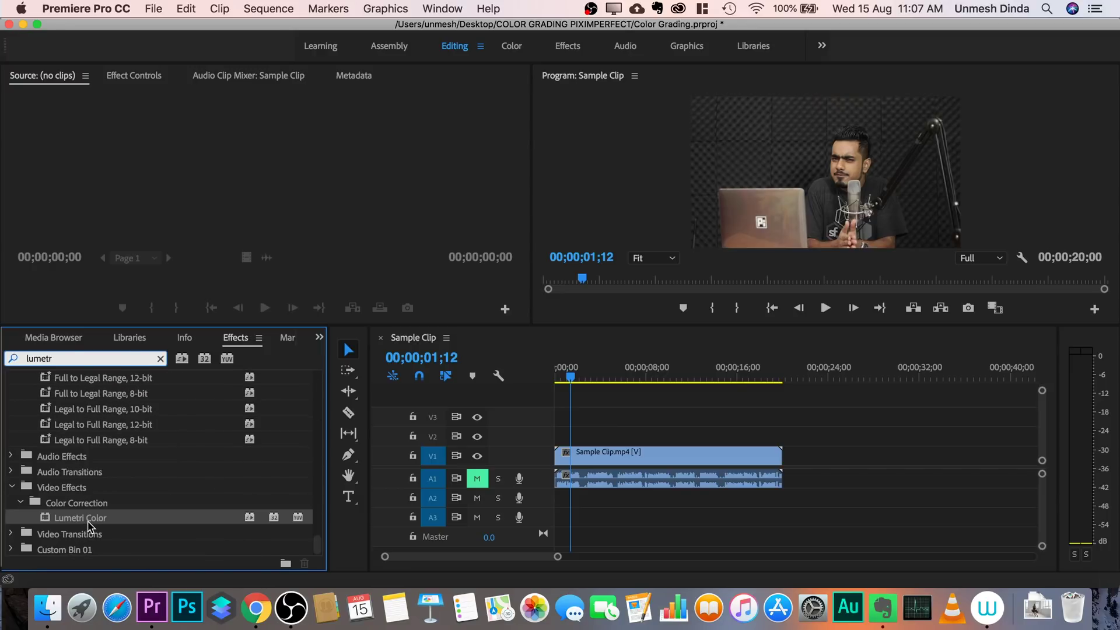
pyautogui.moveTo(89, 526); pyautogui.dragTo(652, 457)
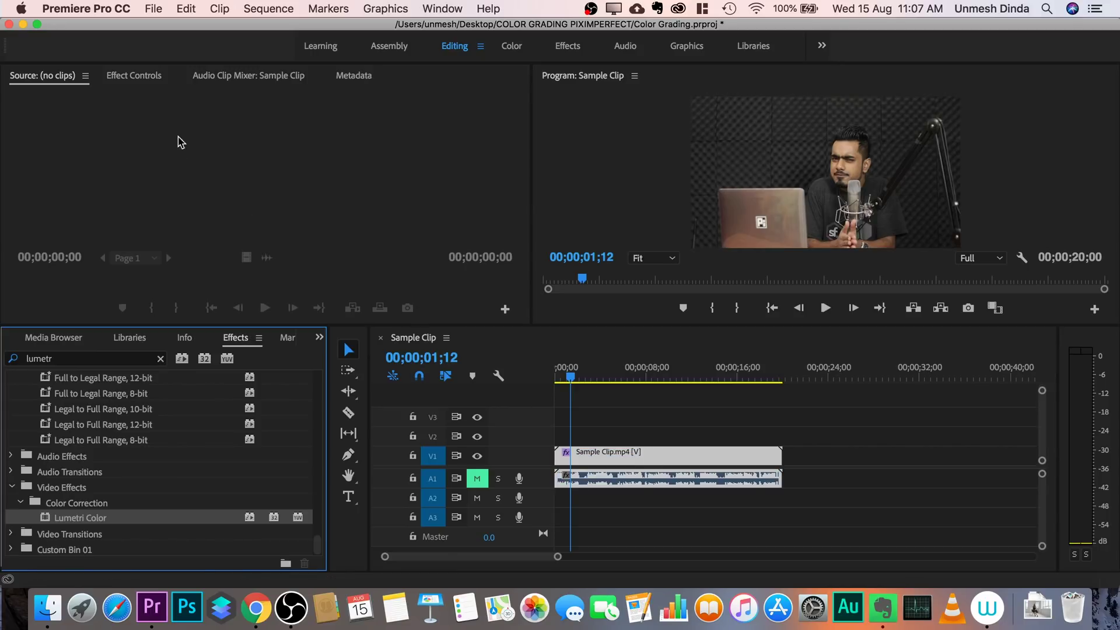
# In Effect Controls, compare Master and sequence clip views and expand Lumetri Color's Basic Correction.
pyautogui.click(134, 77)
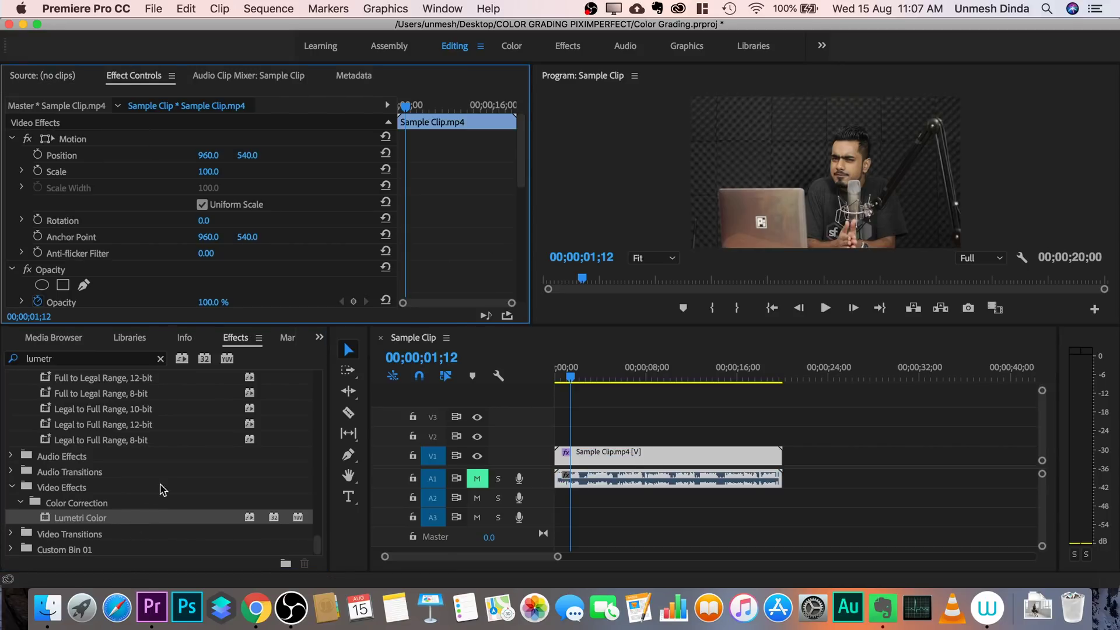
pyautogui.scroll(-10, 168, 294)
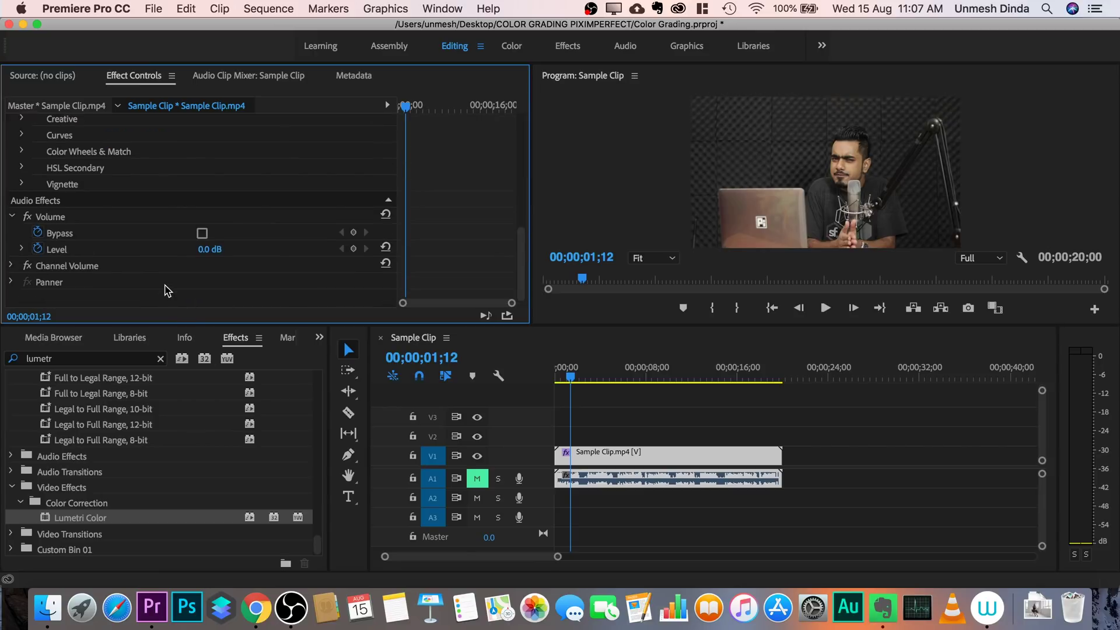
pyautogui.click(82, 107)
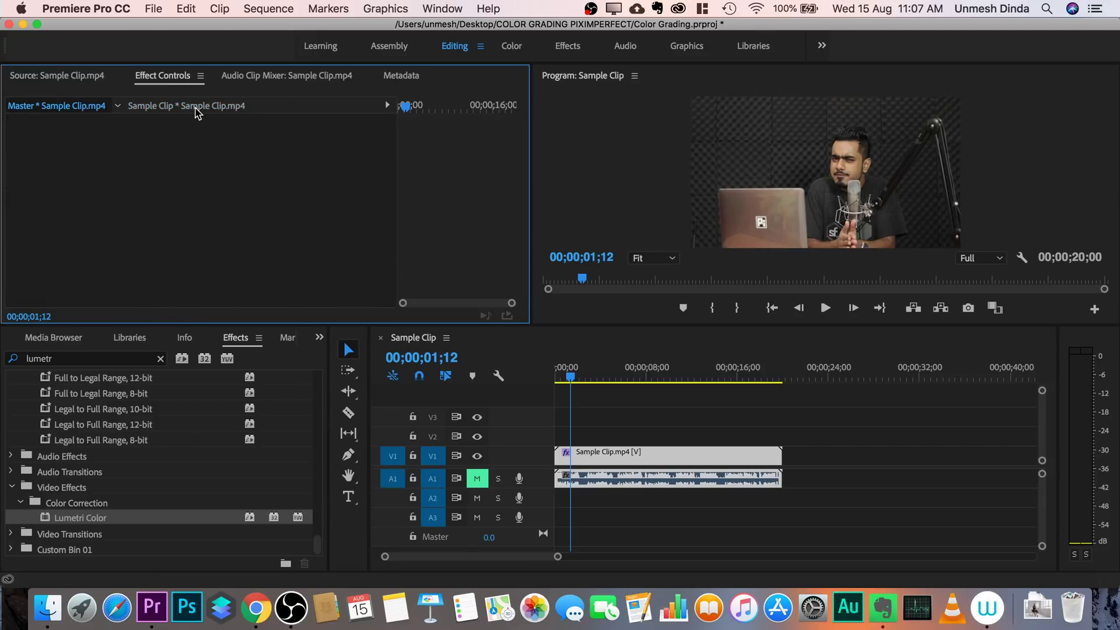
pyautogui.click(194, 109)
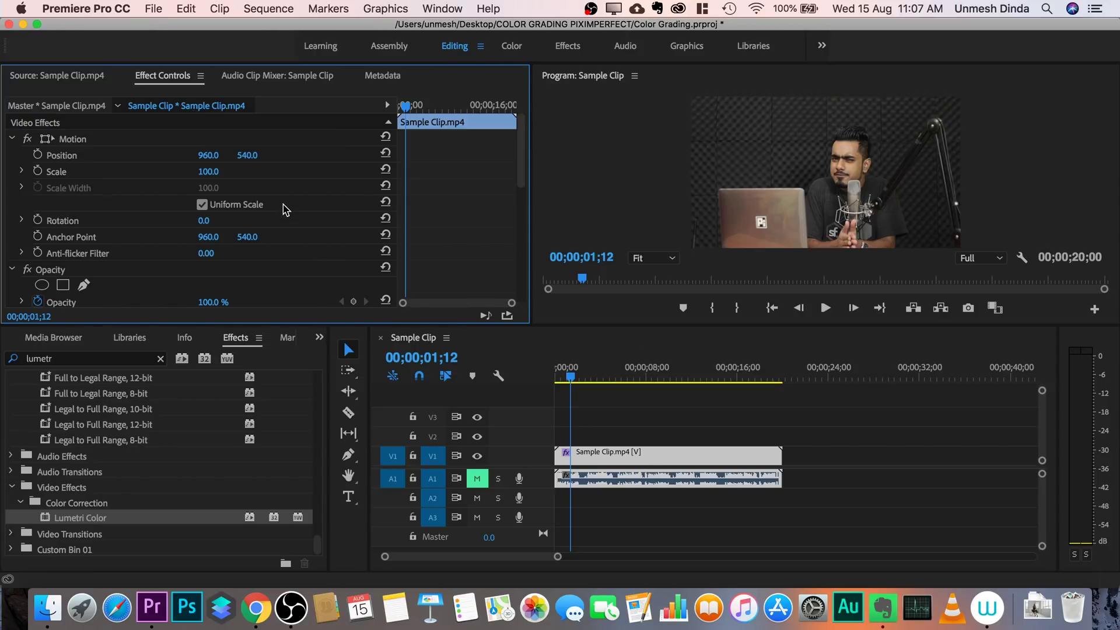
pyautogui.scroll(-6, 282, 207)
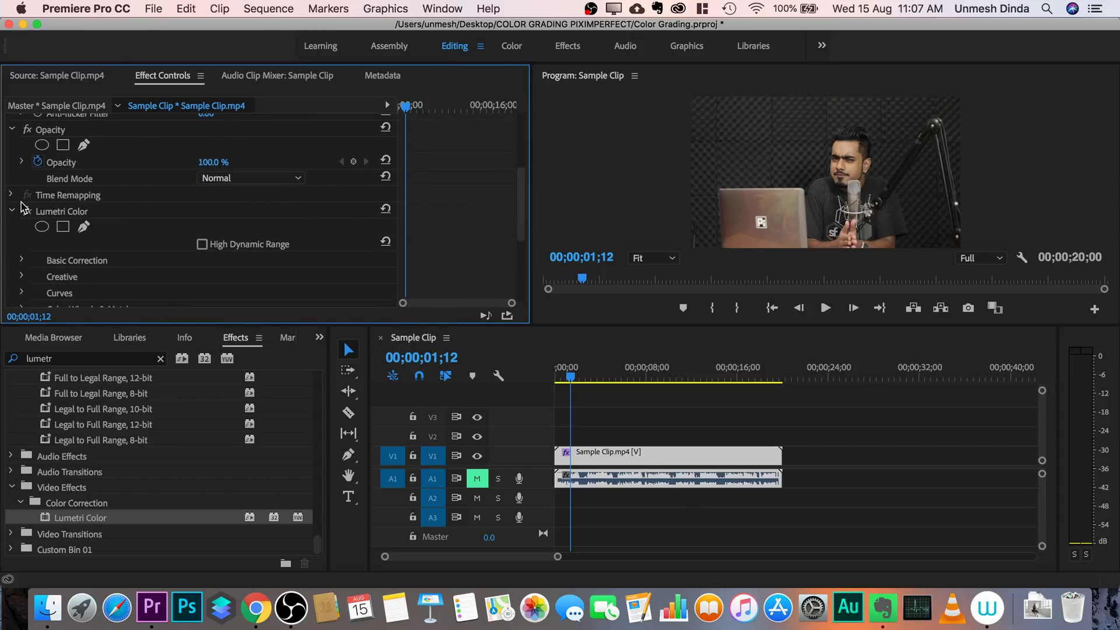
pyautogui.click(12, 212)
pyautogui.click(12, 212)
pyautogui.scroll(-3, 32, 218)
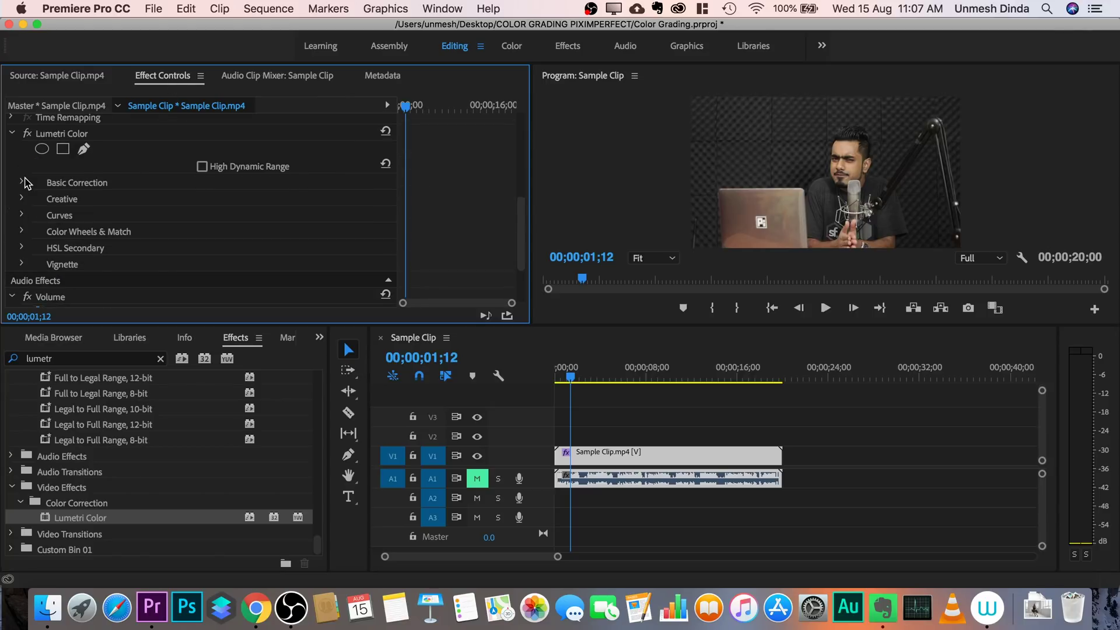
pyautogui.click(22, 182)
pyautogui.scroll(-3, 208, 263)
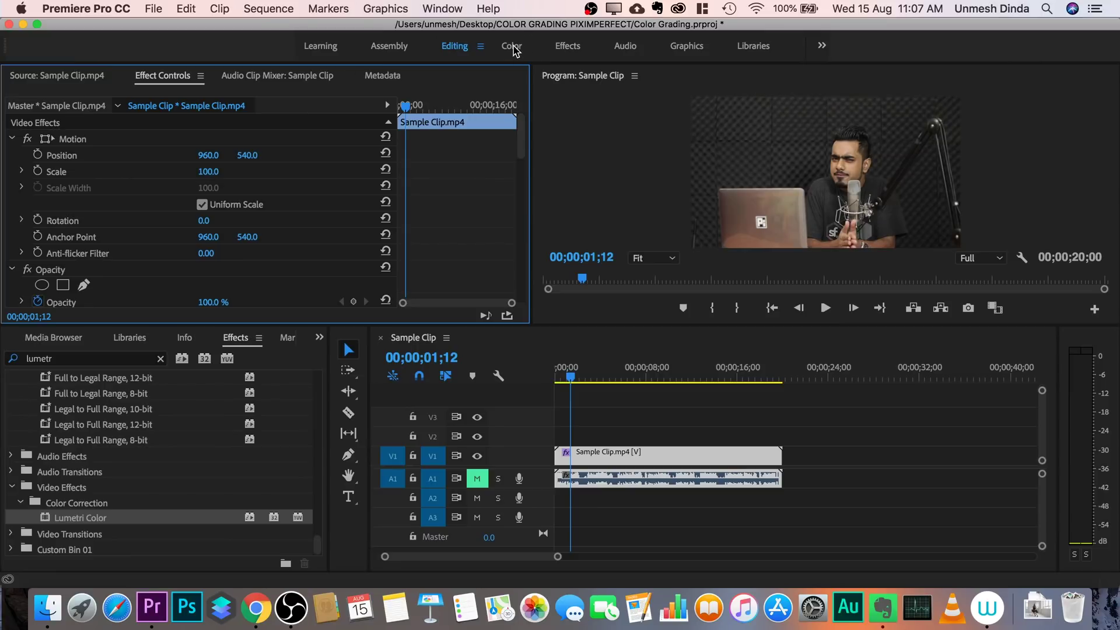
# Switch to the Color workspace, reset it to its saved layout, and expand Basic Correction.
pyautogui.click(512, 47)
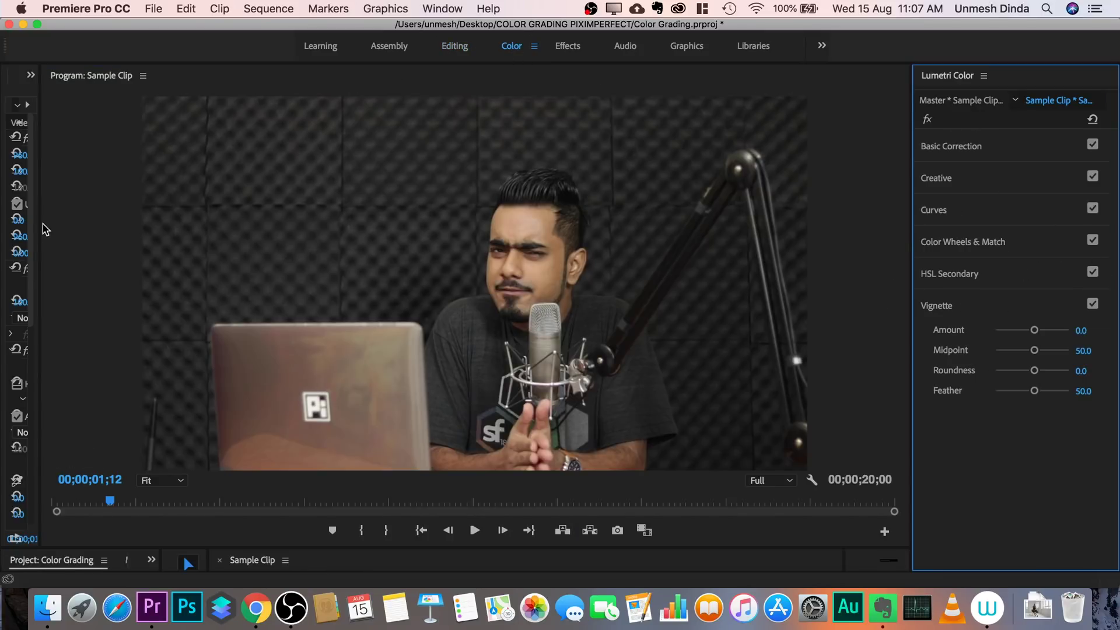
pyautogui.click(535, 47)
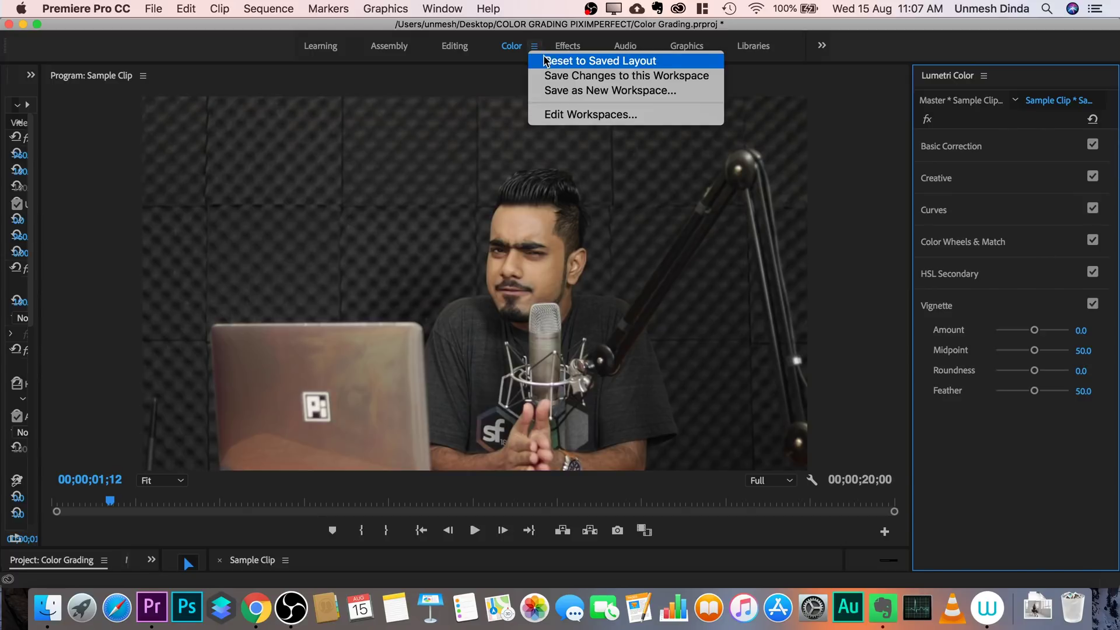
pyautogui.click(551, 60)
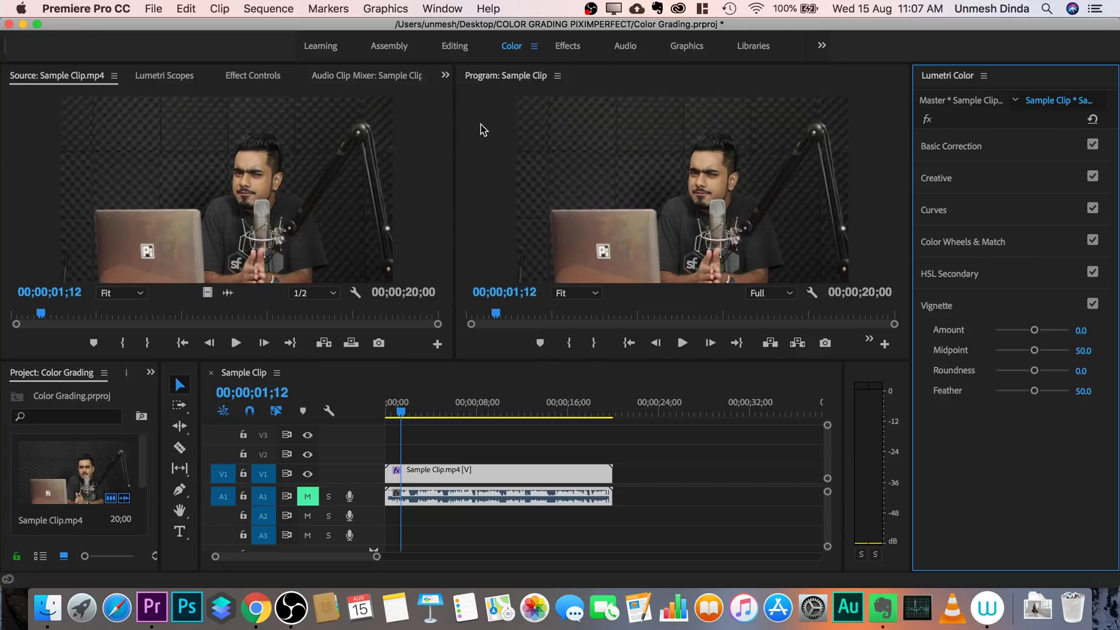
pyautogui.click(970, 148)
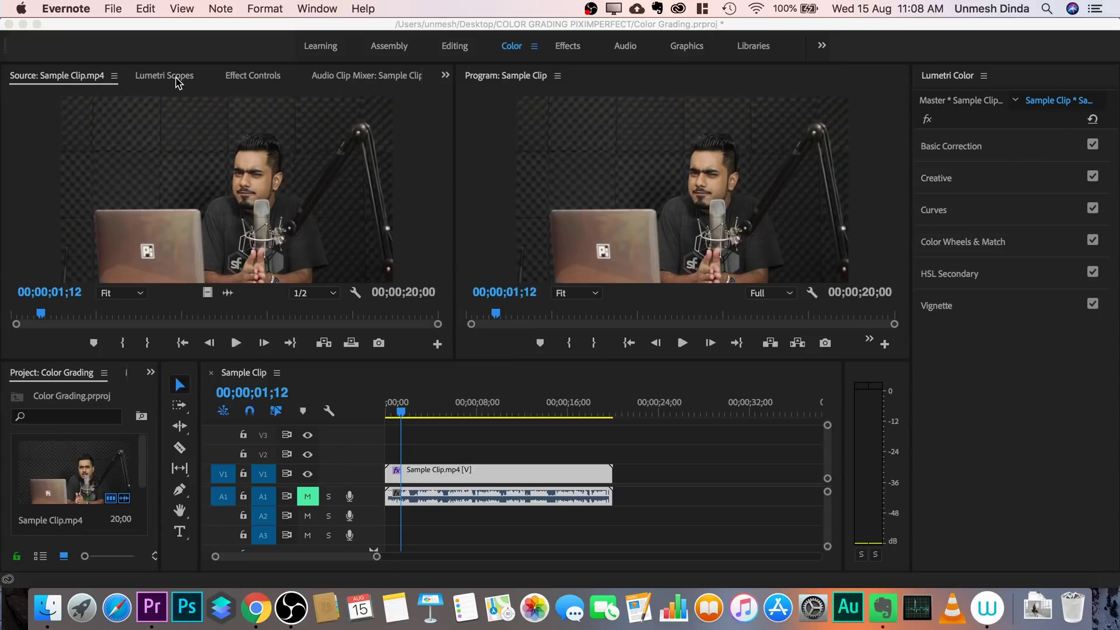
# Show Lumetri Scopes, widen the Program monitor, shrink the timeline, and expand Basic Correction.
pyautogui.press('super+Tab')
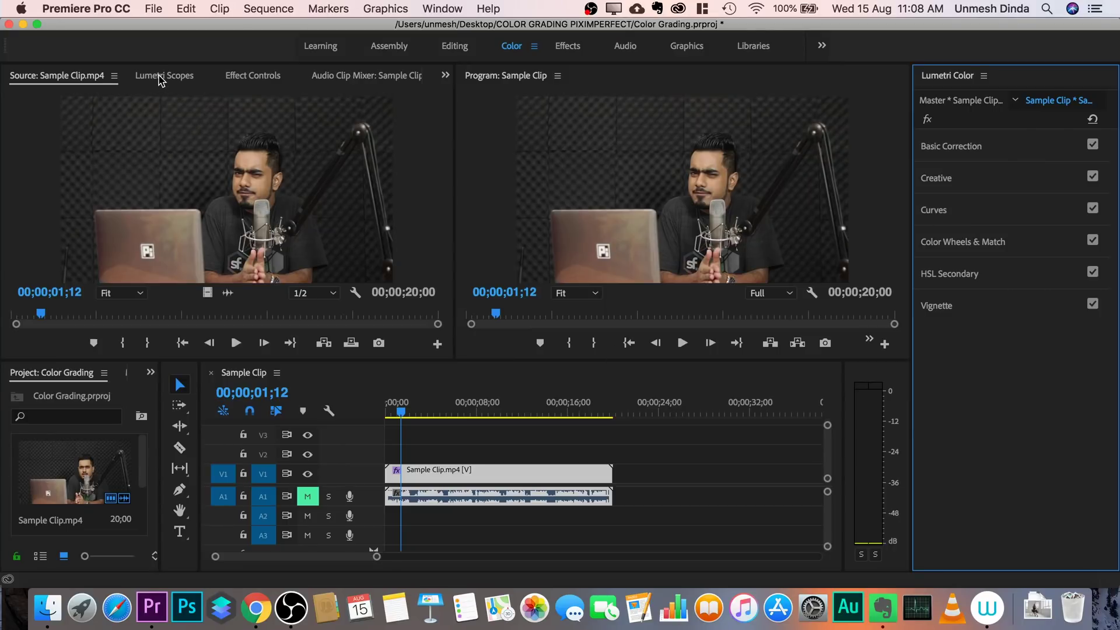
pyautogui.click(159, 80)
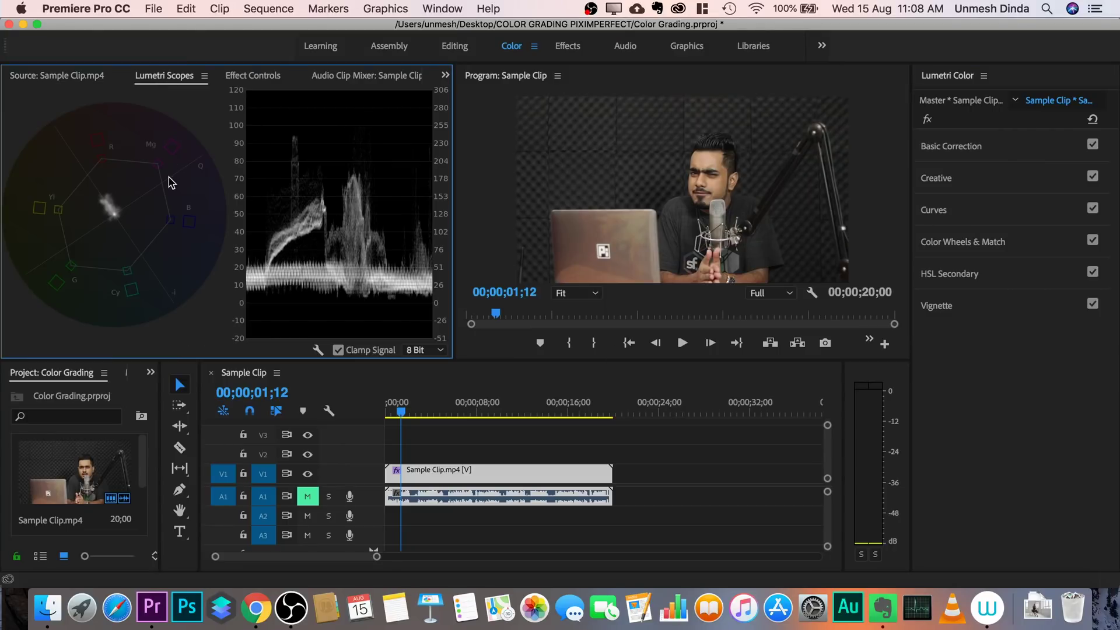
pyautogui.moveTo(455, 150); pyautogui.dragTo(295, 155)
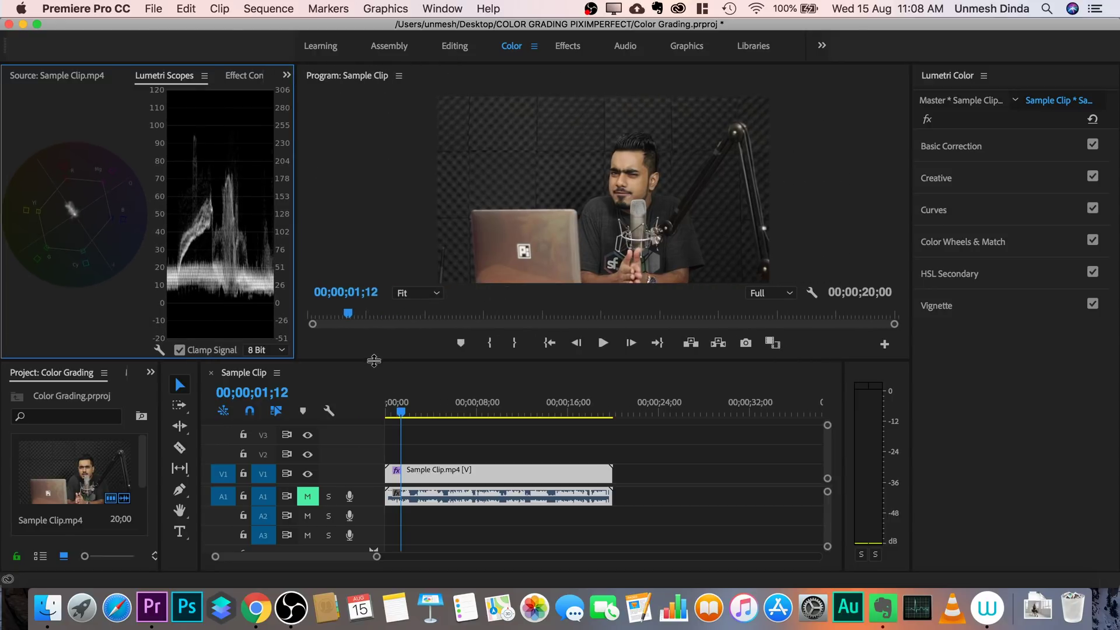
pyautogui.moveTo(373, 360); pyautogui.dragTo(374, 528)
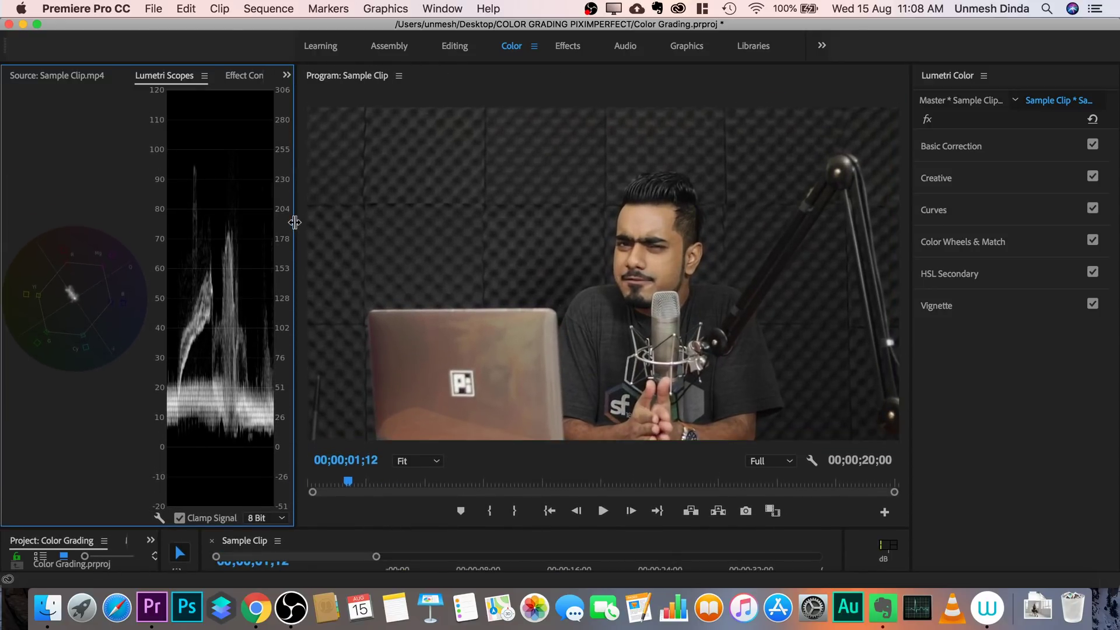
pyautogui.moveTo(295, 222); pyautogui.dragTo(288, 223)
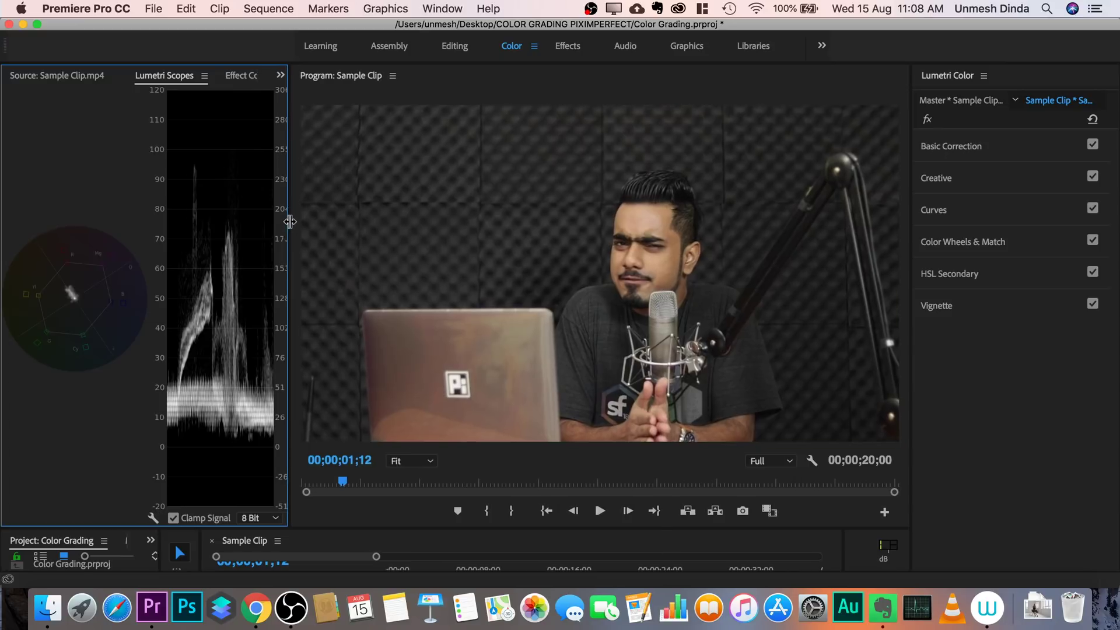
pyautogui.click(964, 149)
# Set Basic Correction Tone to Exposure 0.8, Highlights -15.8 and Shadows -17.9.
pyautogui.scroll(-3, 986, 330)
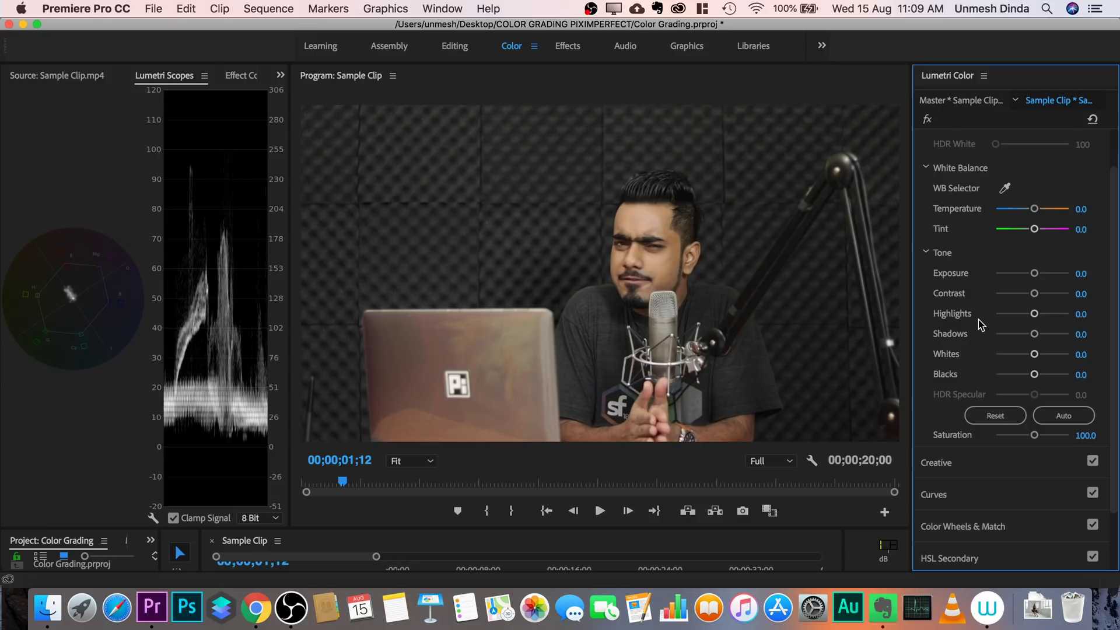
pyautogui.scroll(-3, 981, 353)
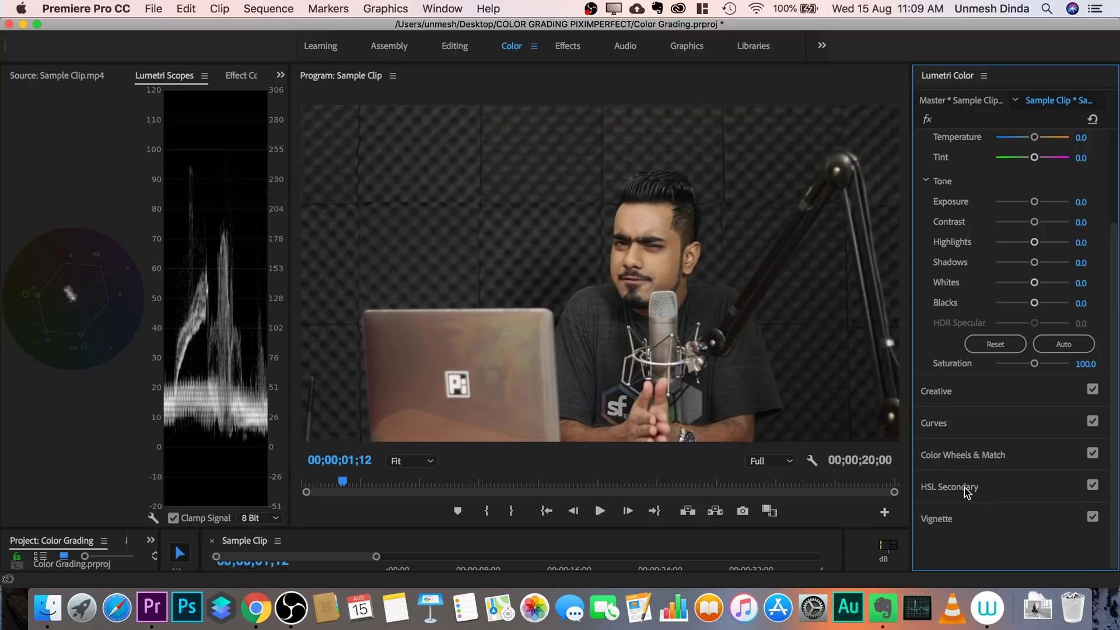
pyautogui.scroll(5, 1011, 373)
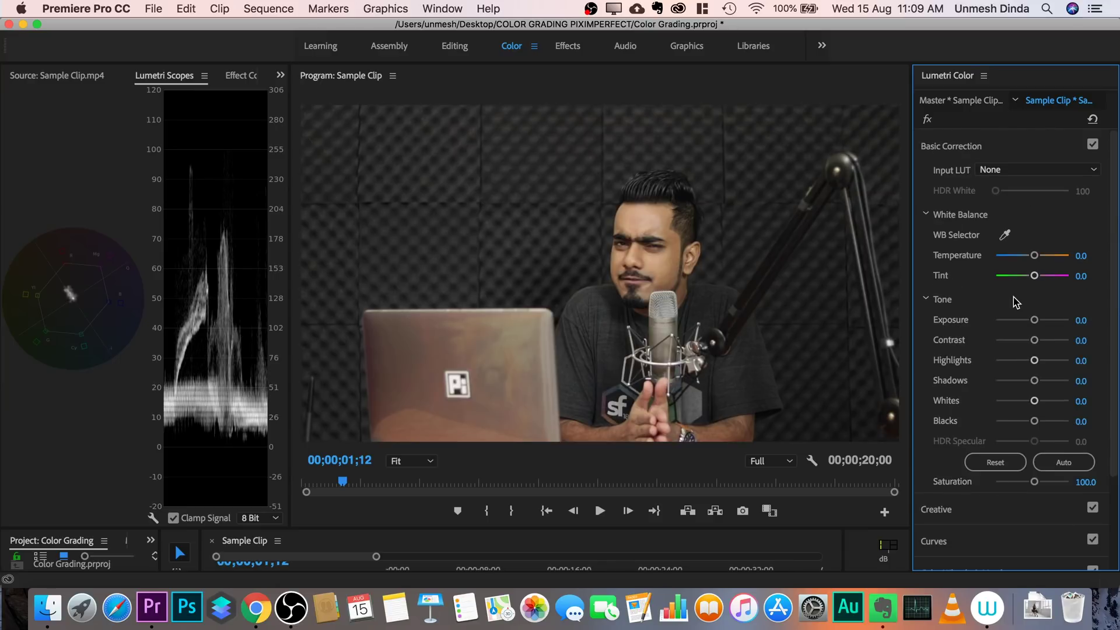
pyautogui.moveTo(1033, 320); pyautogui.dragTo(1038, 325)
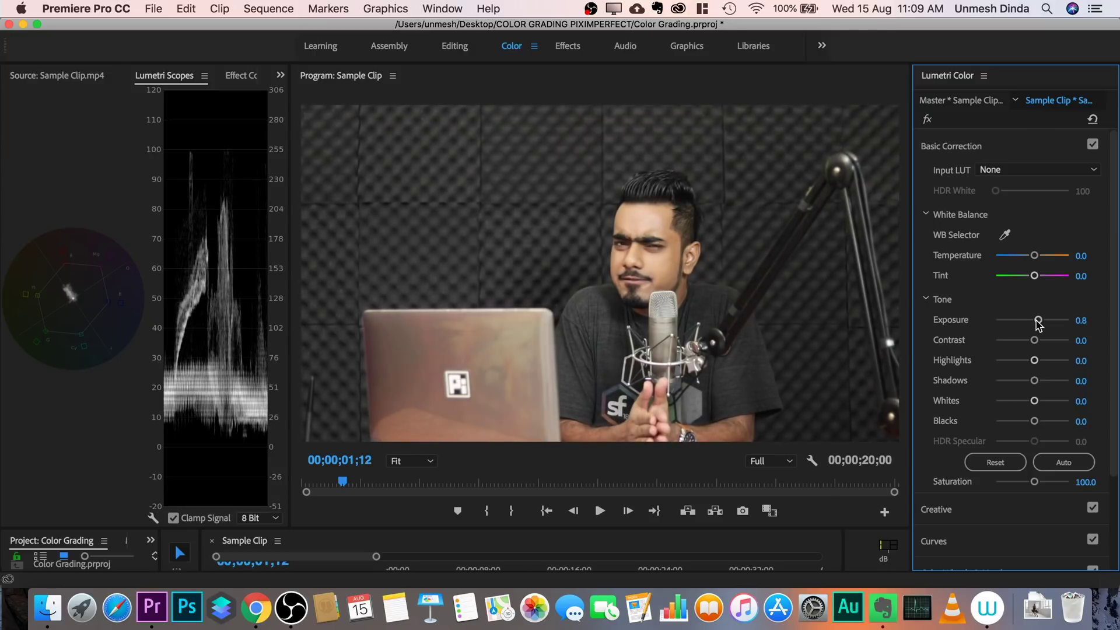
pyautogui.moveTo(1036, 348); pyautogui.dragTo(1043, 348)
pyautogui.moveTo(1035, 361); pyautogui.dragTo(1036, 361)
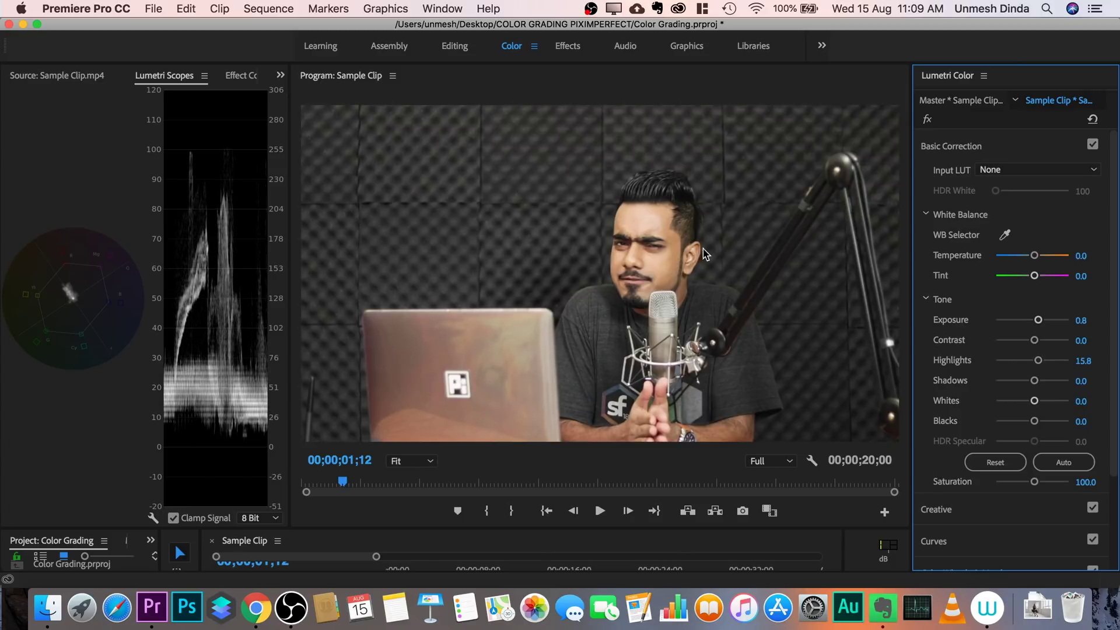
pyautogui.moveTo(1038, 360); pyautogui.dragTo(1009, 363)
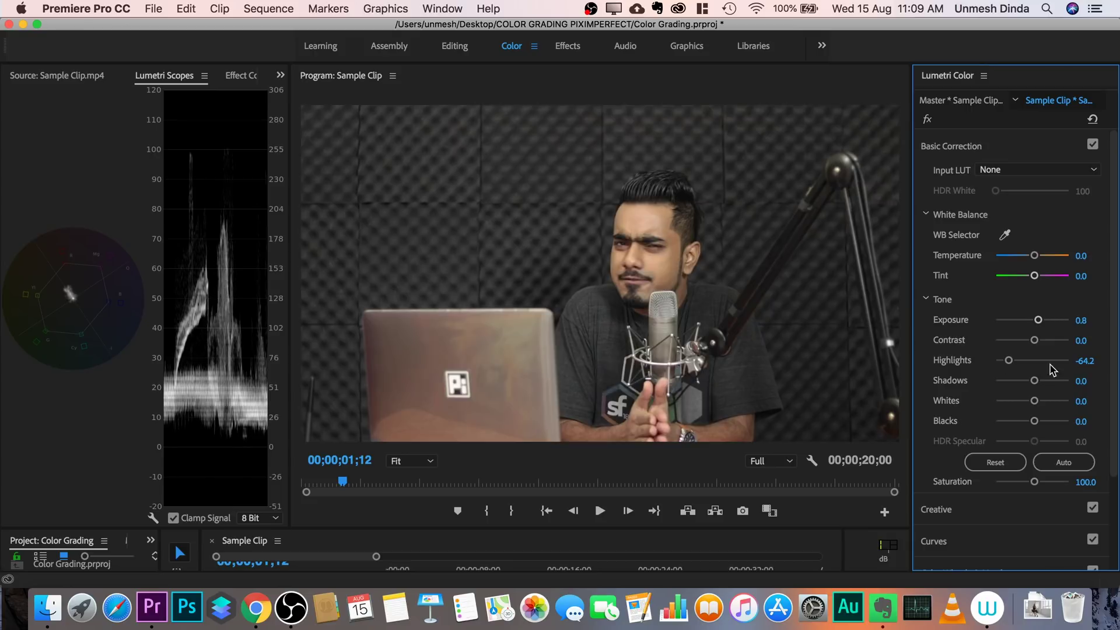
pyautogui.moveTo(1009, 361); pyautogui.dragTo(1025, 381)
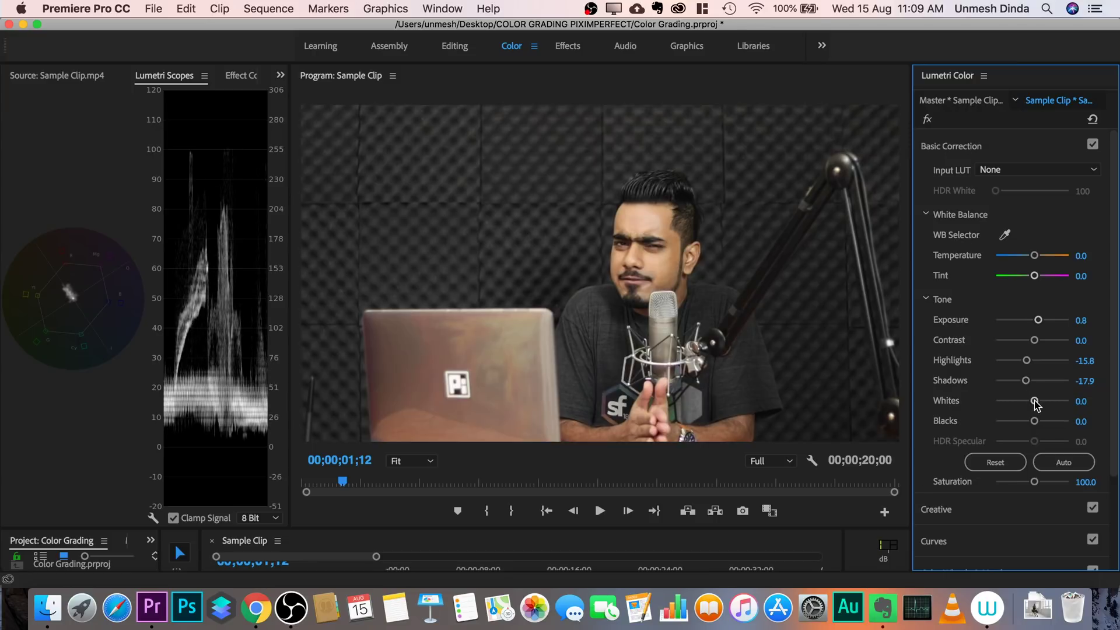
# Set Whites to 3.2 and, after trying several values, settle Blacks at -7.4 in Tone.
pyautogui.moveTo(1035, 403); pyautogui.dragTo(1030, 401)
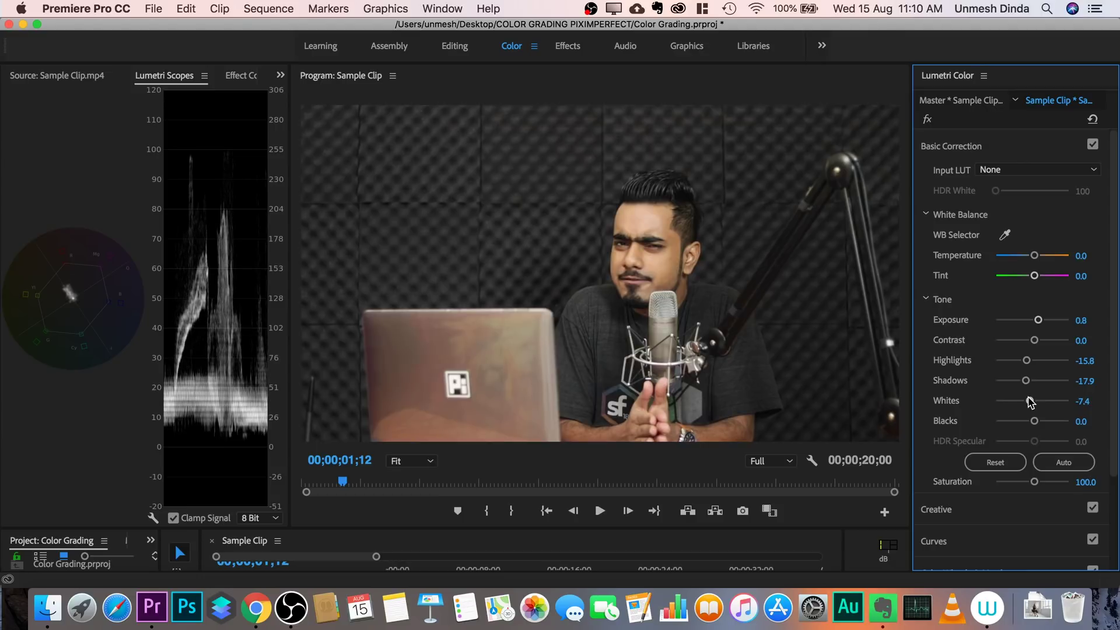
pyautogui.moveTo(1034, 421); pyautogui.dragTo(1032, 420)
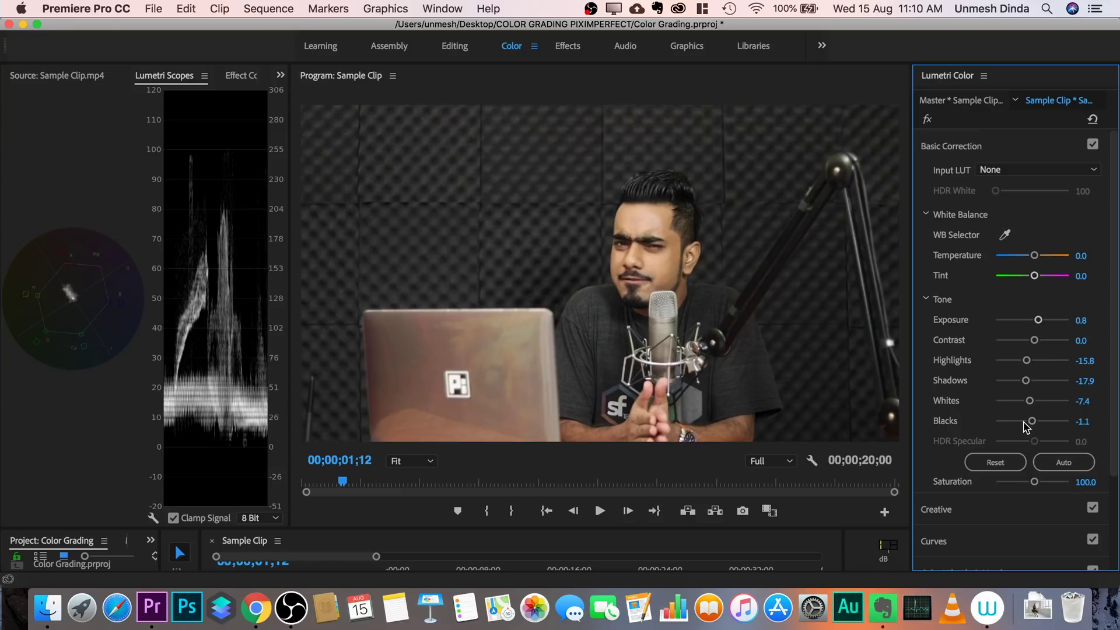
pyautogui.moveTo(1032, 421); pyautogui.dragTo(1029, 421)
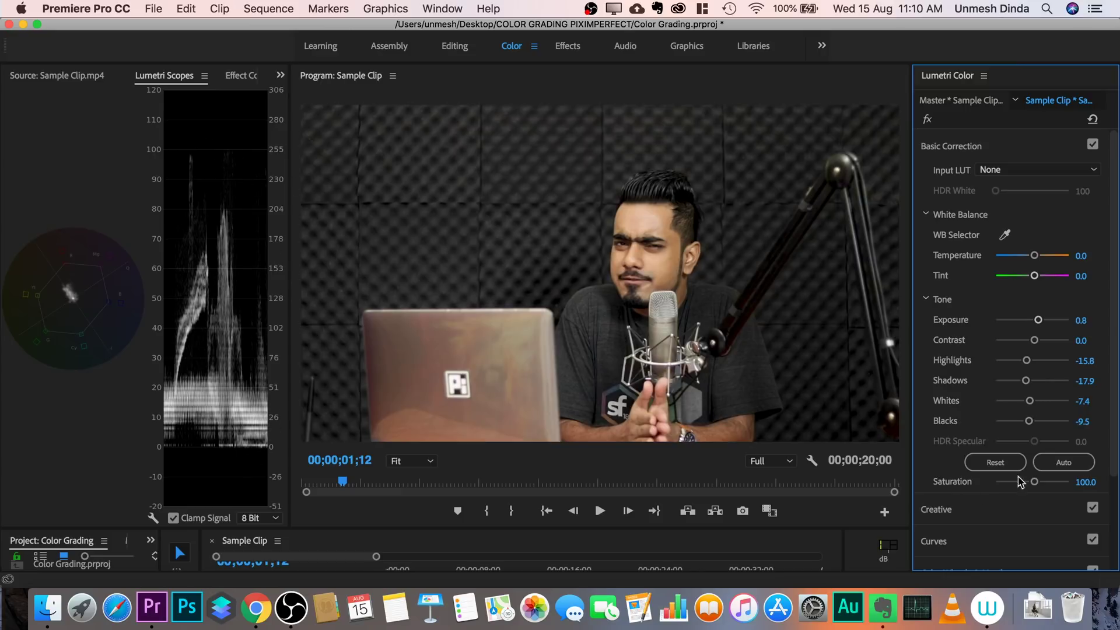
pyautogui.moveTo(1028, 420); pyautogui.dragTo(1043, 420)
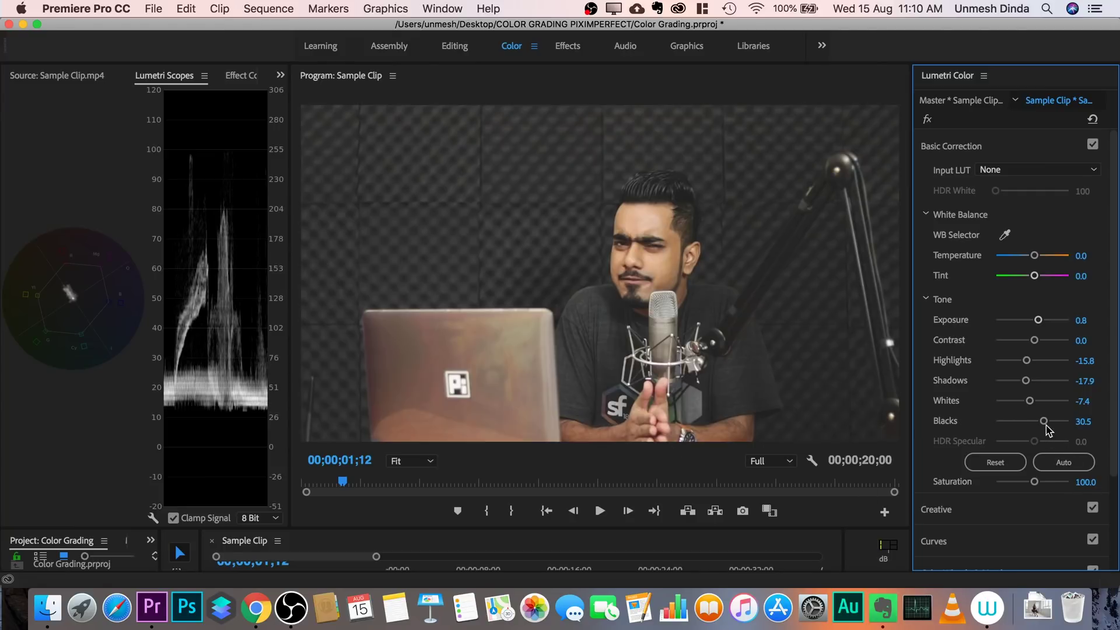
pyautogui.moveTo(1047, 427); pyautogui.dragTo(1034, 405)
pyautogui.scroll(-2, 1031, 373)
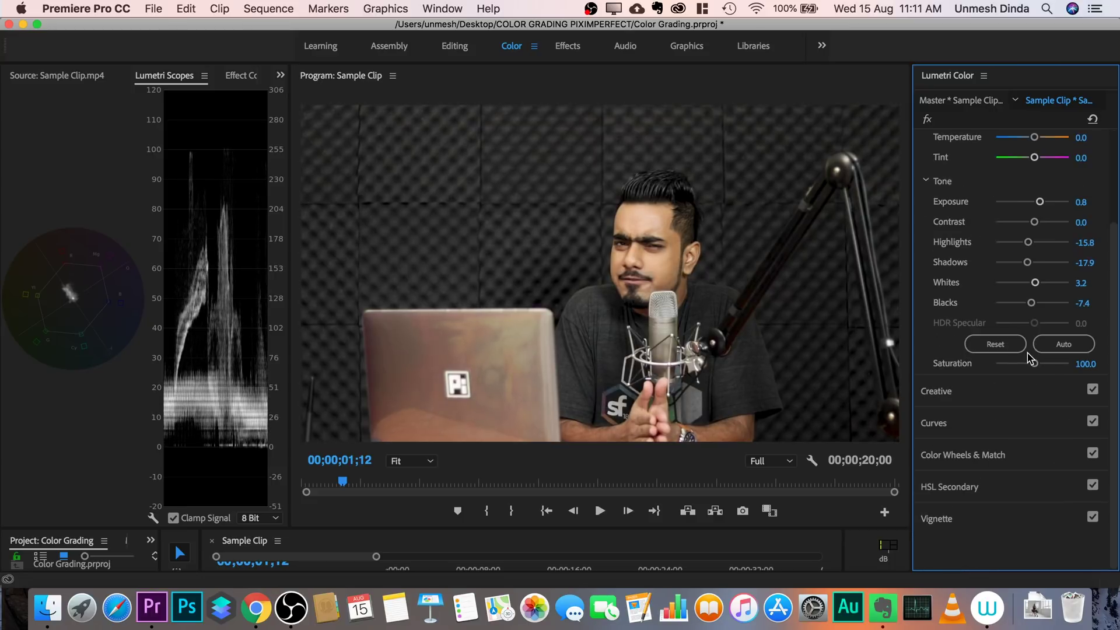
pyautogui.scroll(2, 1001, 278)
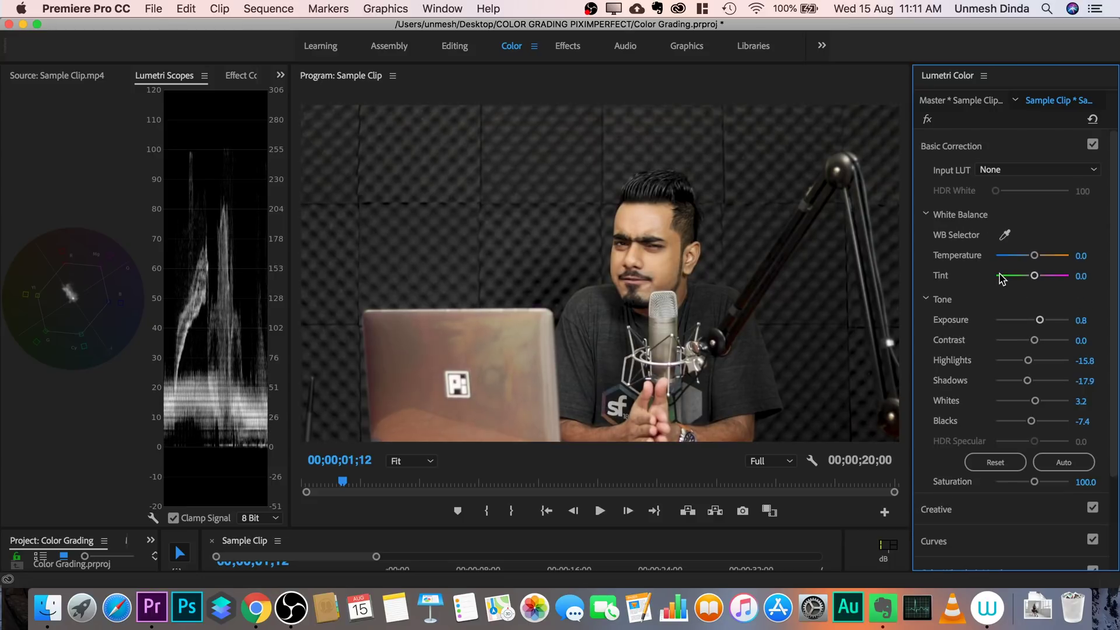
pyautogui.click(928, 120)
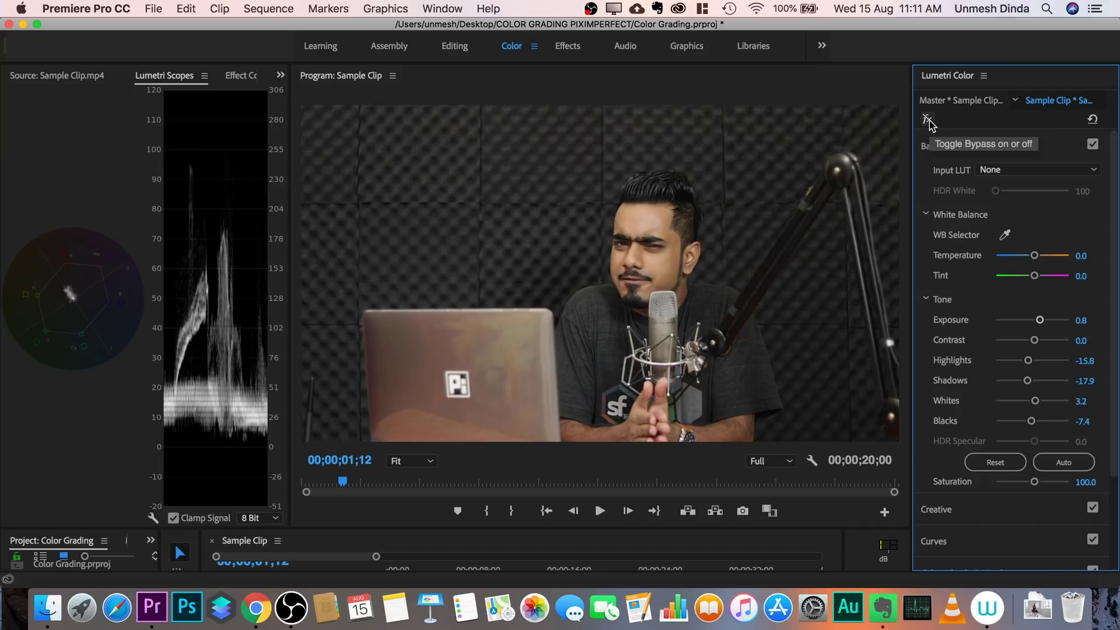
pyautogui.click(927, 120)
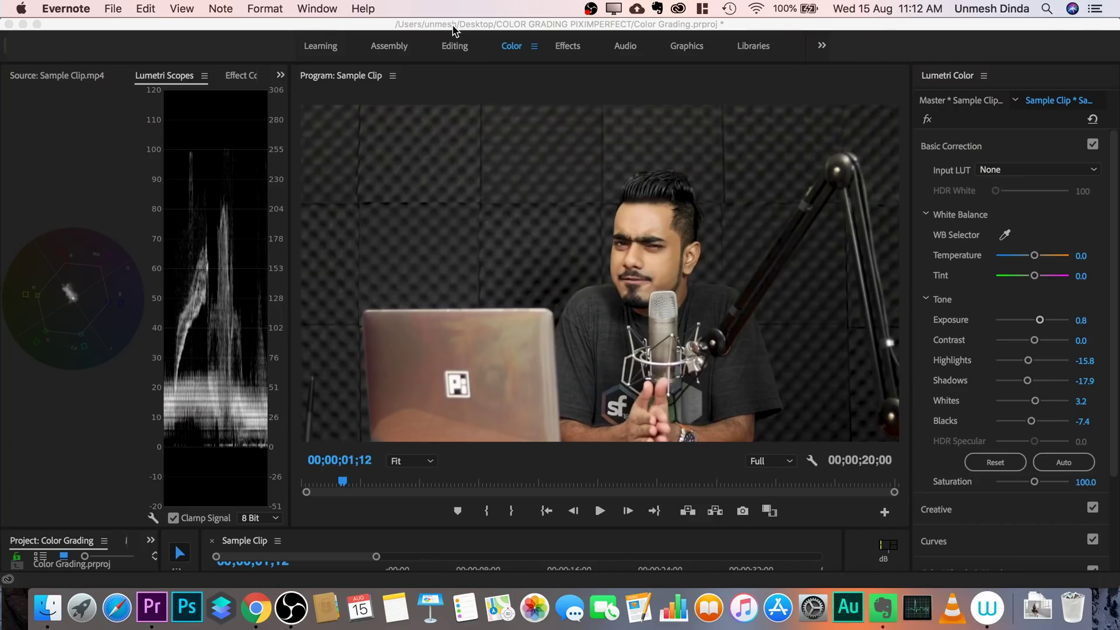
# Return to the Editing workspace, leaving Window > Workspaces unchanged.
pyautogui.click(458, 45)
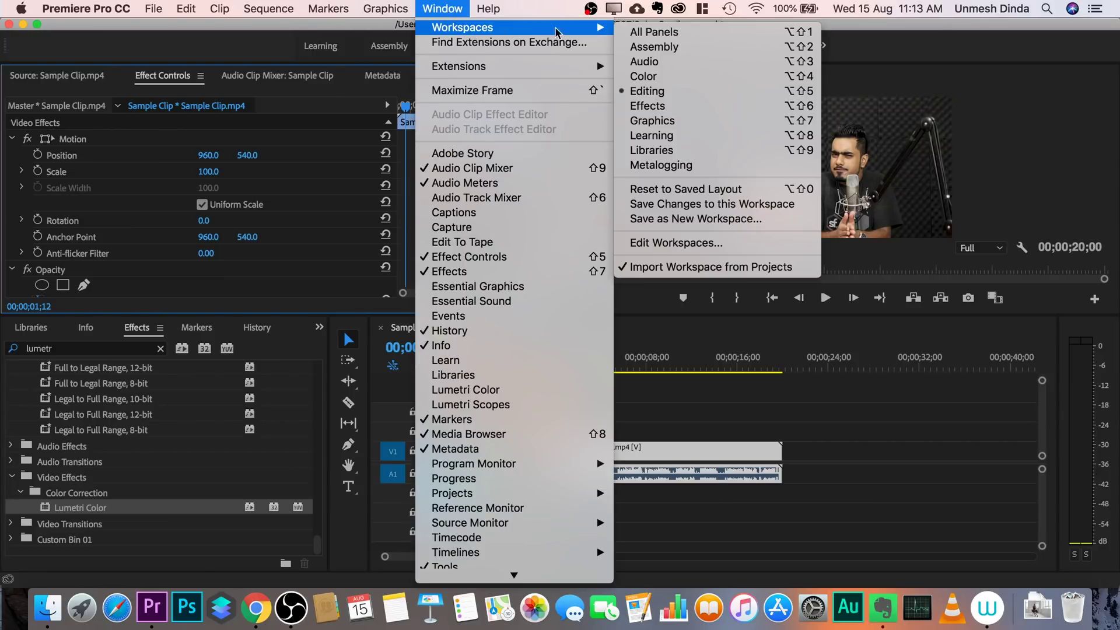
pyautogui.click(890, 33)
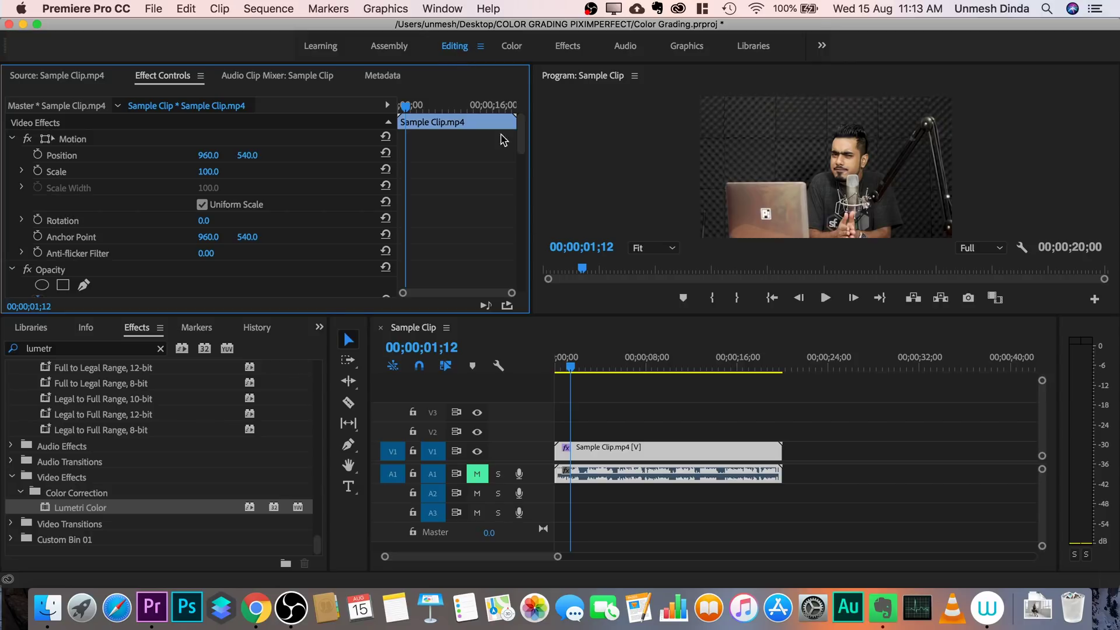
# Zoom the timeline, enlarge the Program monitor at 200% magnification, and move the playhead along the clip.
pyautogui.moveTo(557, 556); pyautogui.dragTo(522, 555)
pyautogui.moveTo(601, 317); pyautogui.dragTo(604, 479)
pyautogui.rightClick(905, 217)
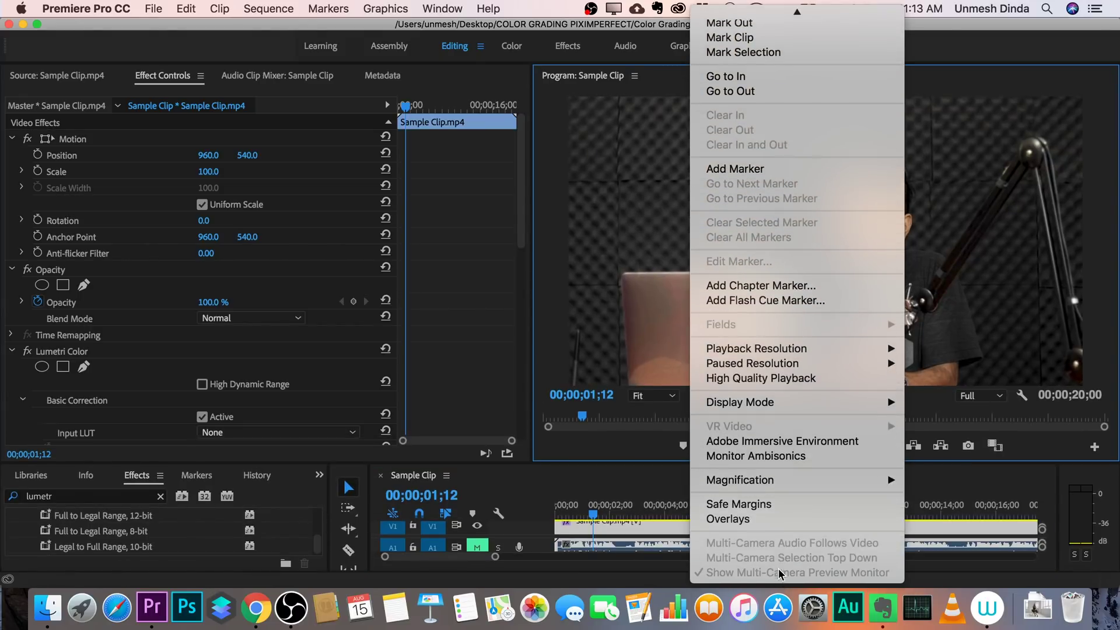
pyautogui.moveTo(795, 488)
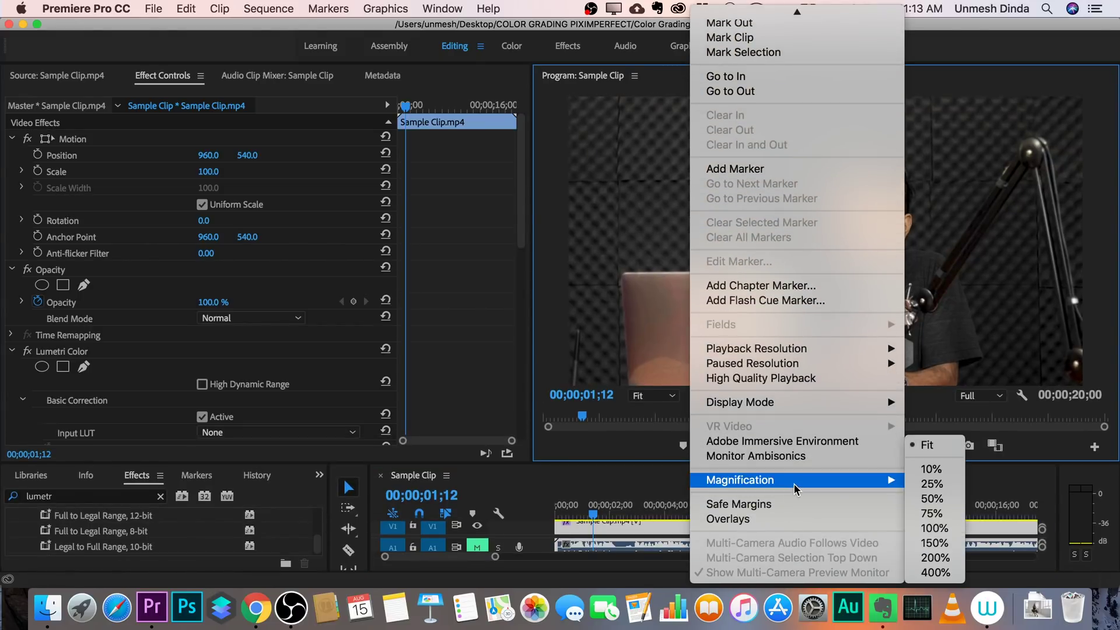
pyautogui.click(935, 557)
pyautogui.moveTo(805, 382); pyautogui.dragTo(855, 382)
pyautogui.click(595, 513)
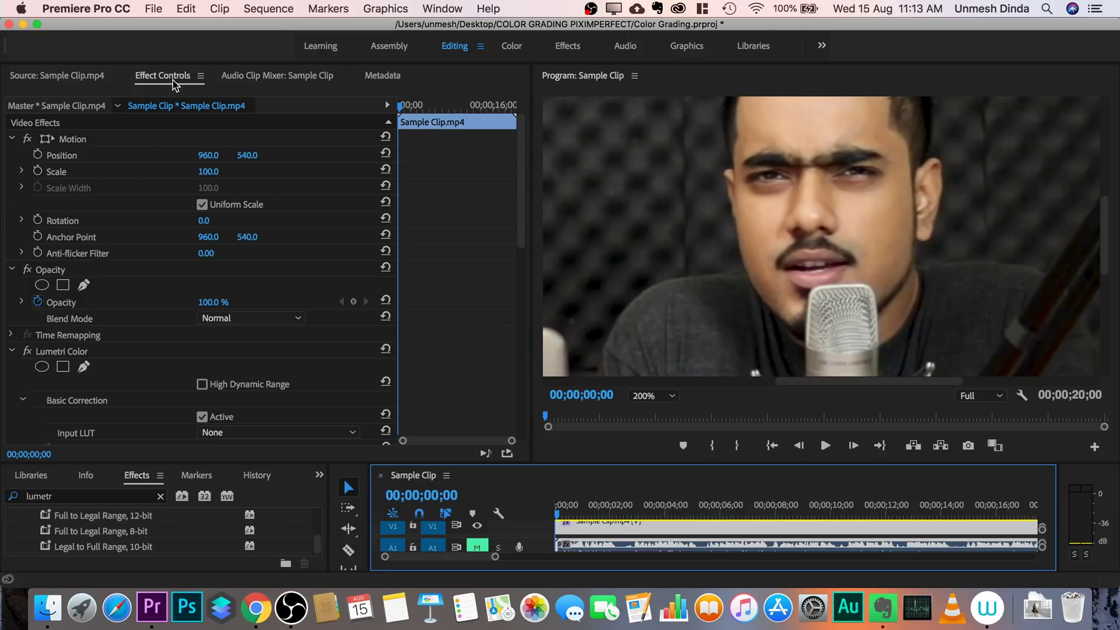
# Shrink a rectangular opacity mask to a small quadrilateral with 0 feather, then enter the Color workspace.
pyautogui.click(63, 287)
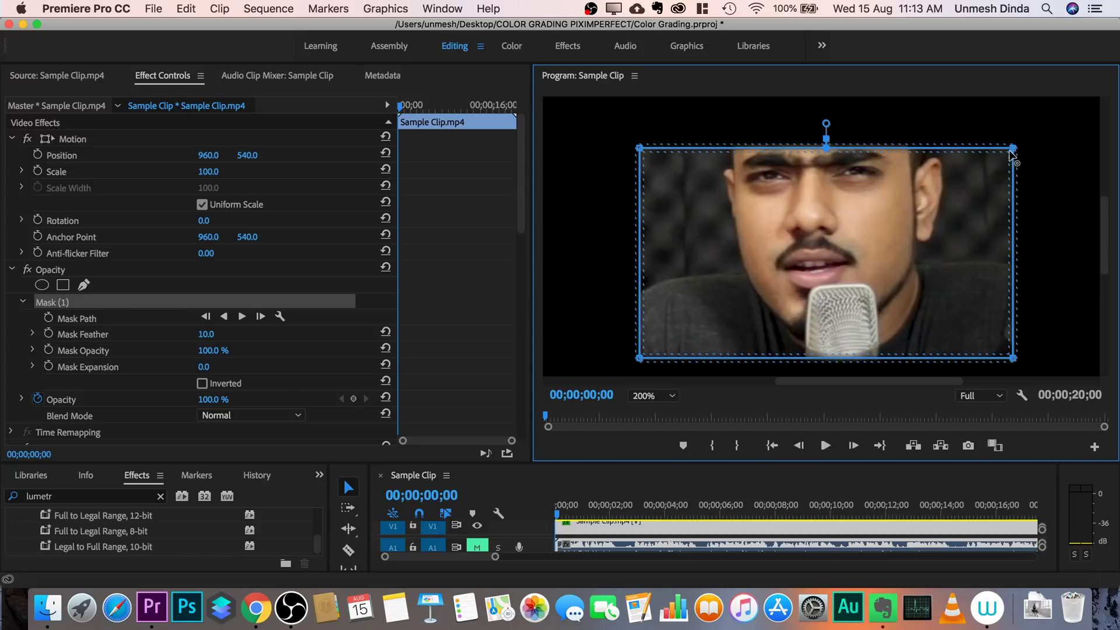
pyautogui.moveTo(1013, 148); pyautogui.dragTo(904, 191)
pyautogui.moveTo(638, 148); pyautogui.dragTo(874, 213)
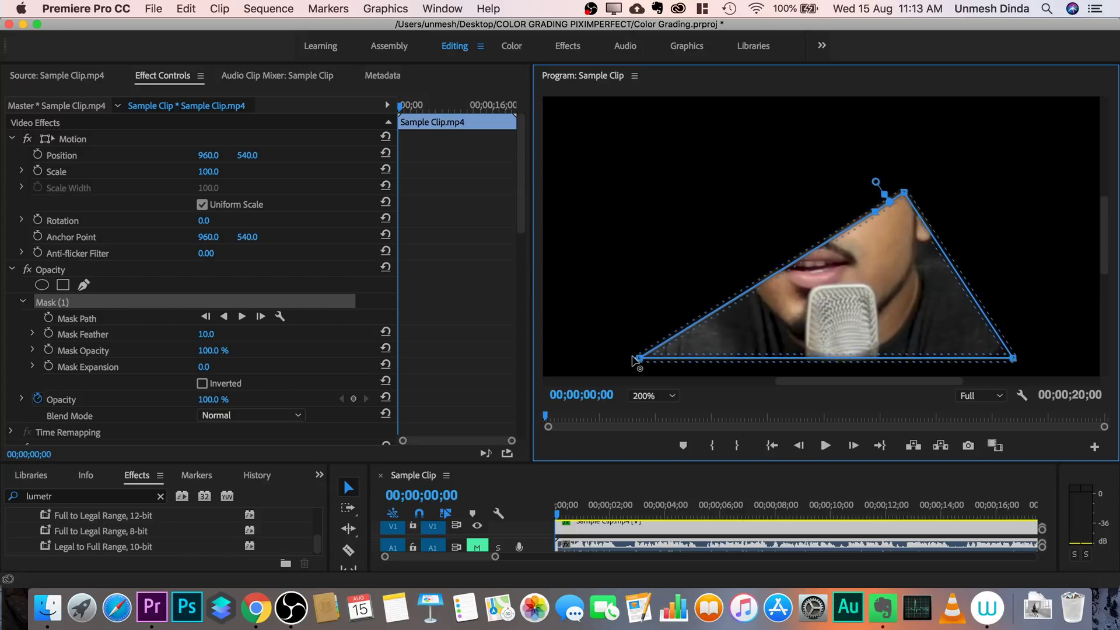
pyautogui.moveTo(639, 358); pyautogui.dragTo(882, 264)
pyautogui.moveTo(1014, 358); pyautogui.dragTo(897, 258)
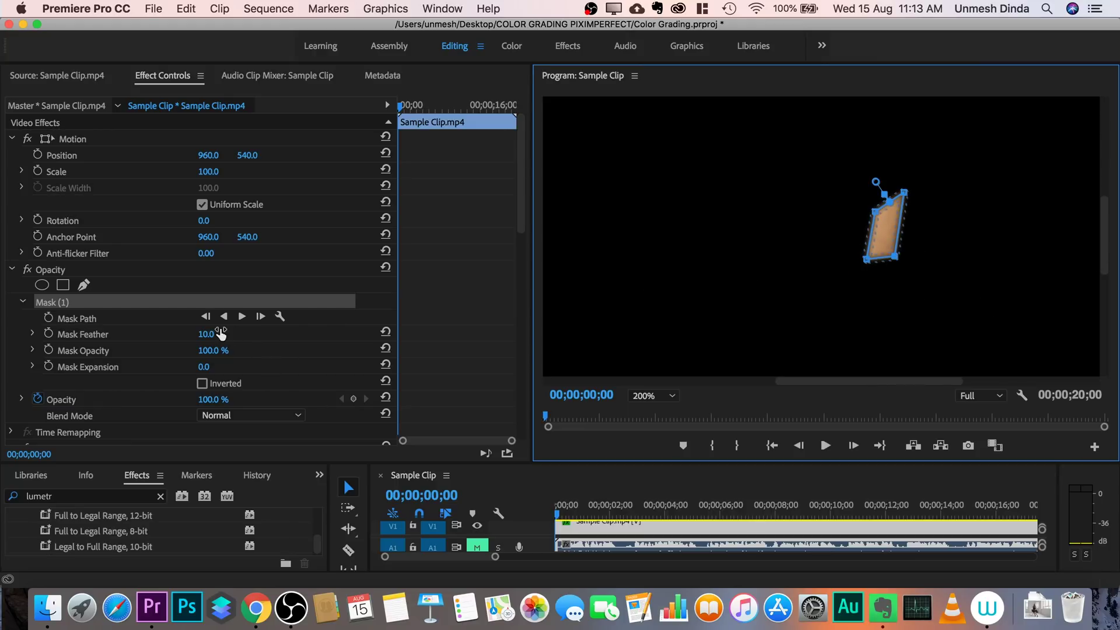
pyautogui.moveTo(211, 336); pyautogui.dragTo(193, 336)
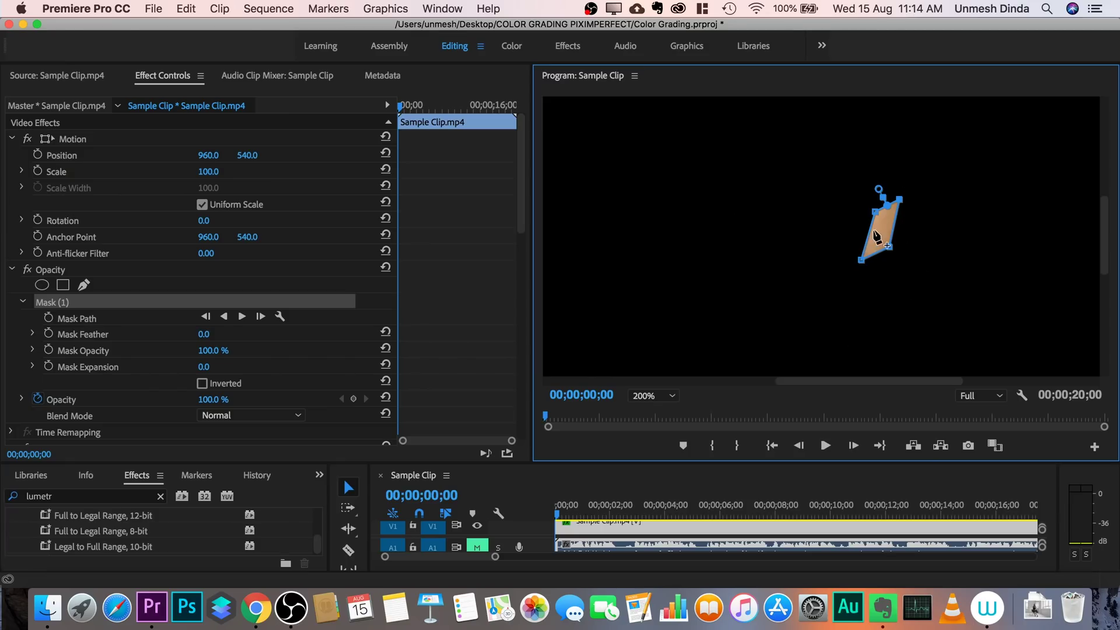
pyautogui.click(514, 47)
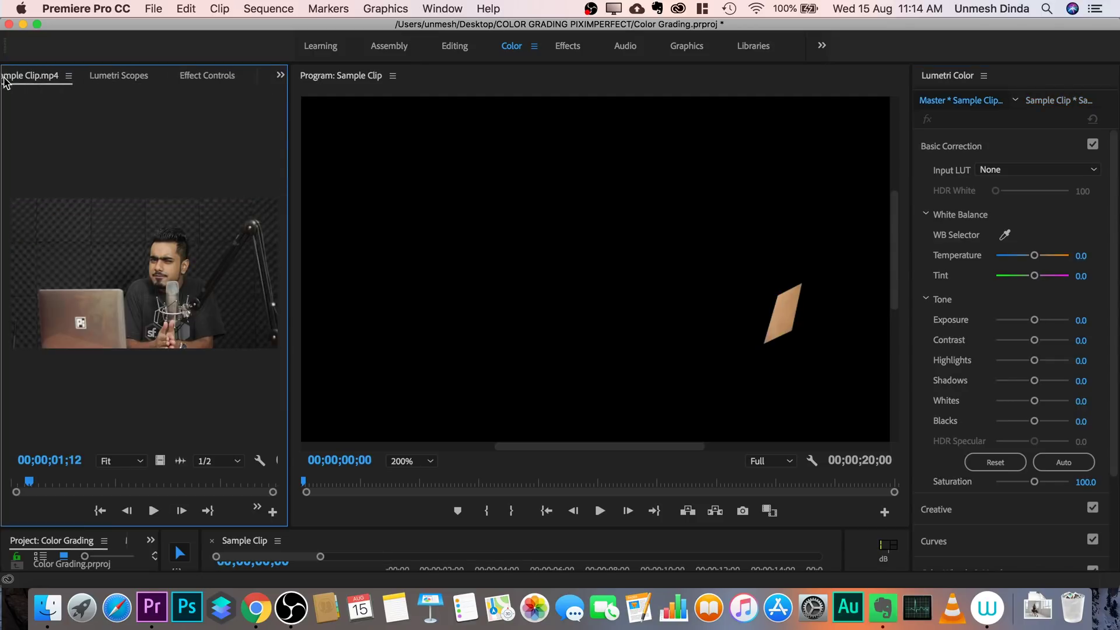
# Show the source clip, bring back Lumetri Scopes, and apply the Vectorscope HLS preset.
pyautogui.click(4, 79)
pyautogui.click(167, 81)
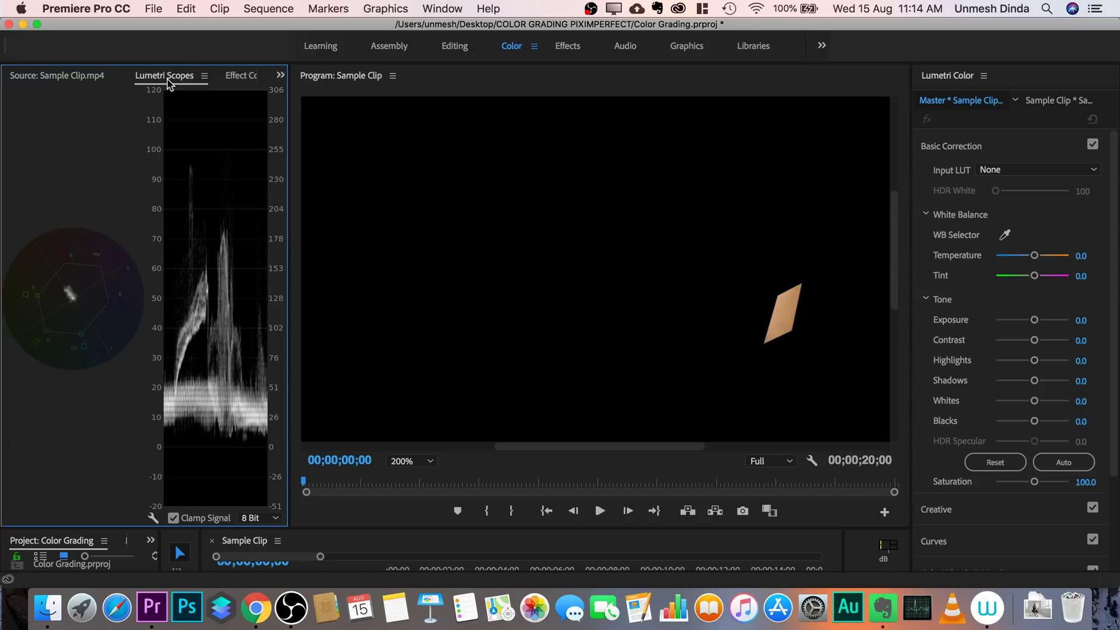
pyautogui.rightClick(93, 143)
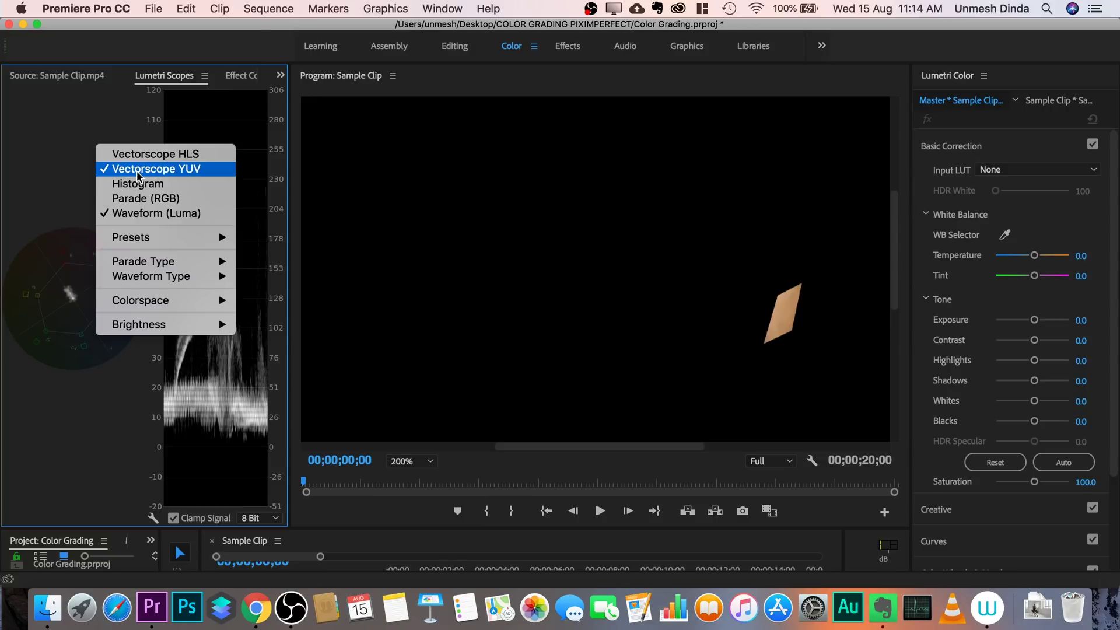
pyautogui.moveTo(198, 239)
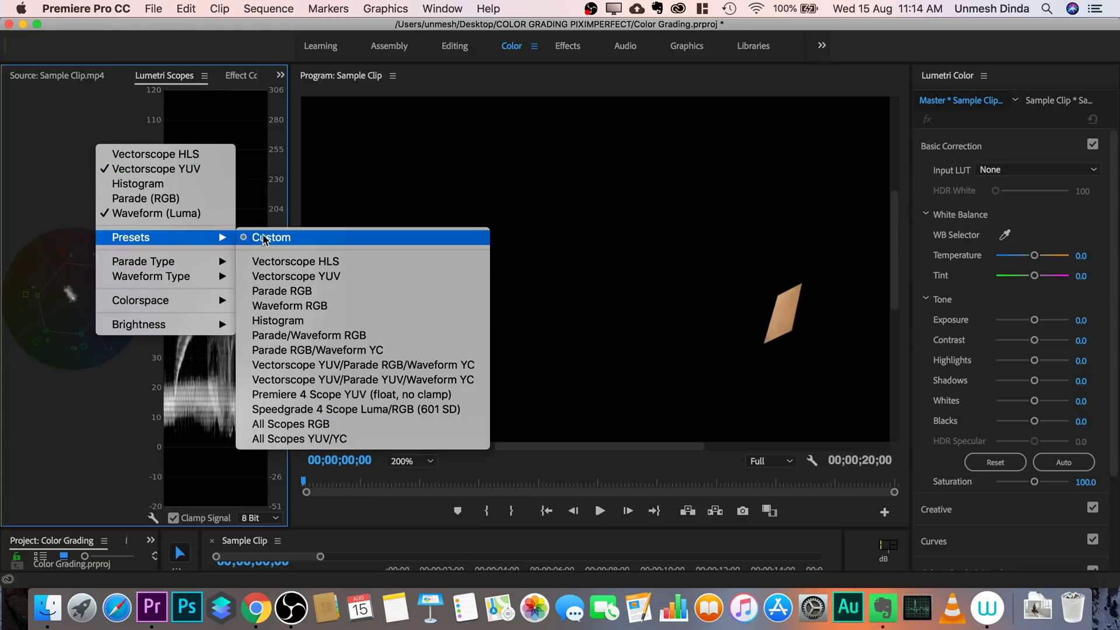
pyautogui.click(282, 263)
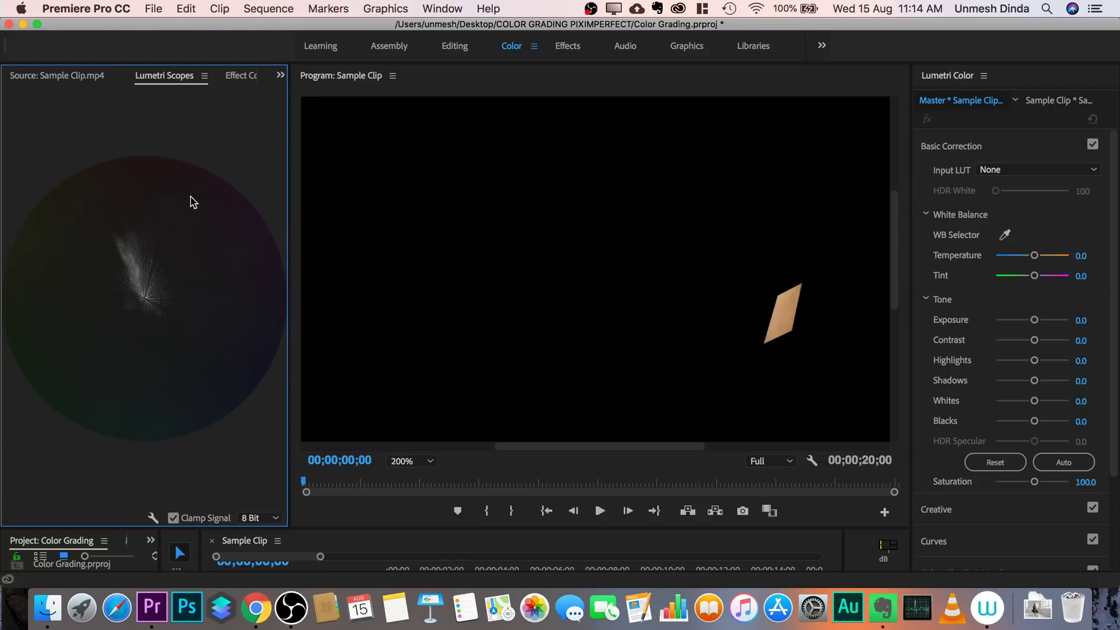
# Add Vectorscope YUV and an RGB waveform set to Luma, then remove Vectorscope HLS.
pyautogui.rightClick(223, 143)
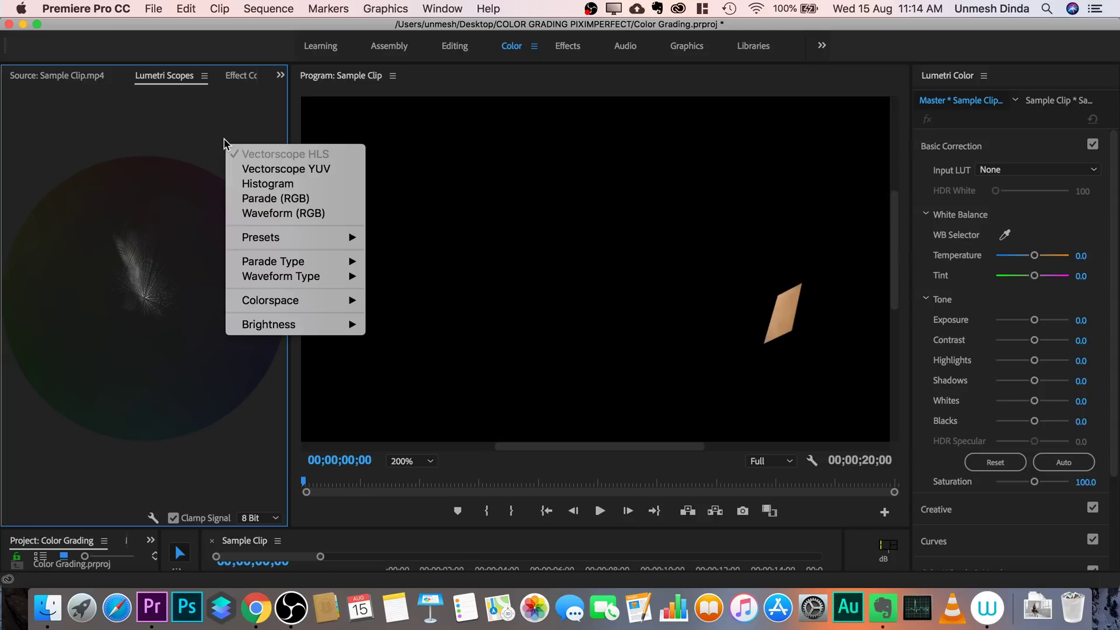
pyautogui.click(241, 171)
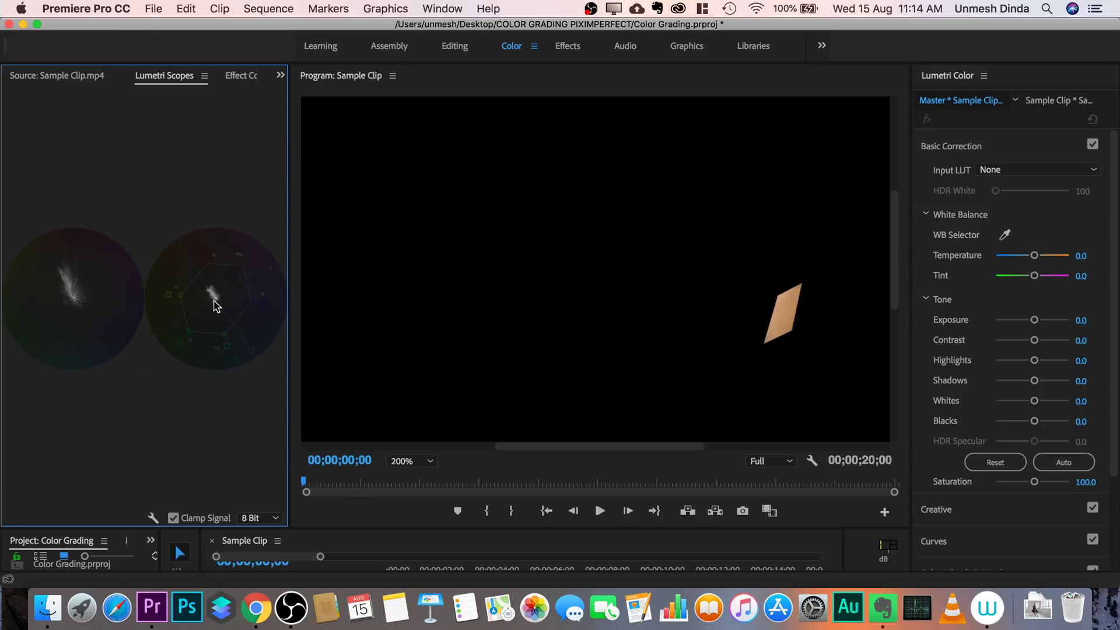
pyautogui.rightClick(205, 176)
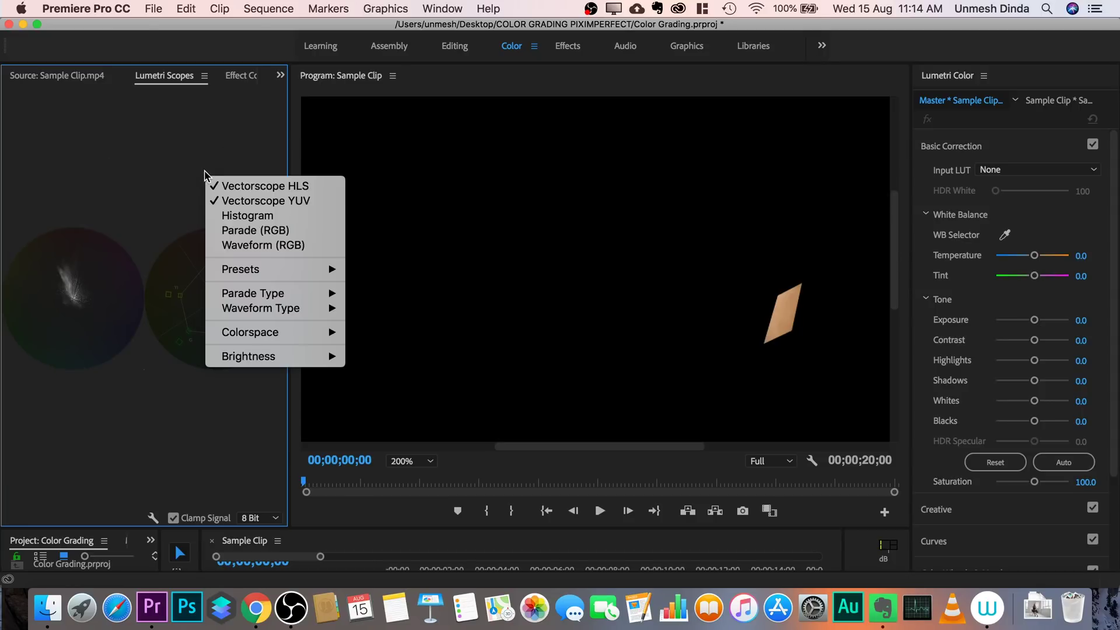
pyautogui.click(228, 249)
pyautogui.rightClick(201, 282)
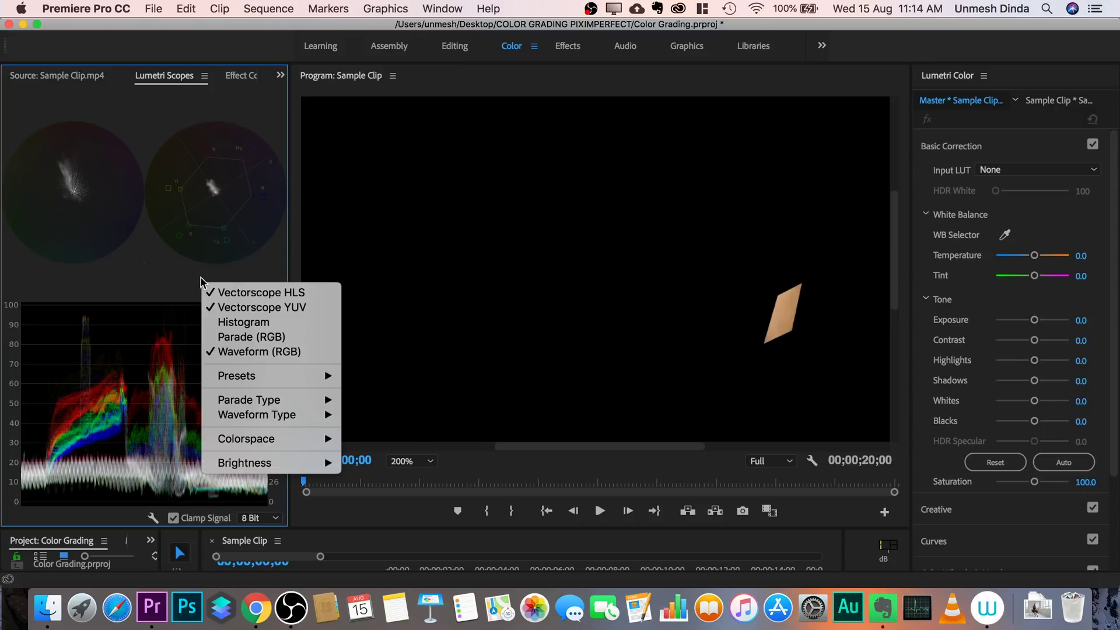
pyautogui.moveTo(324, 415)
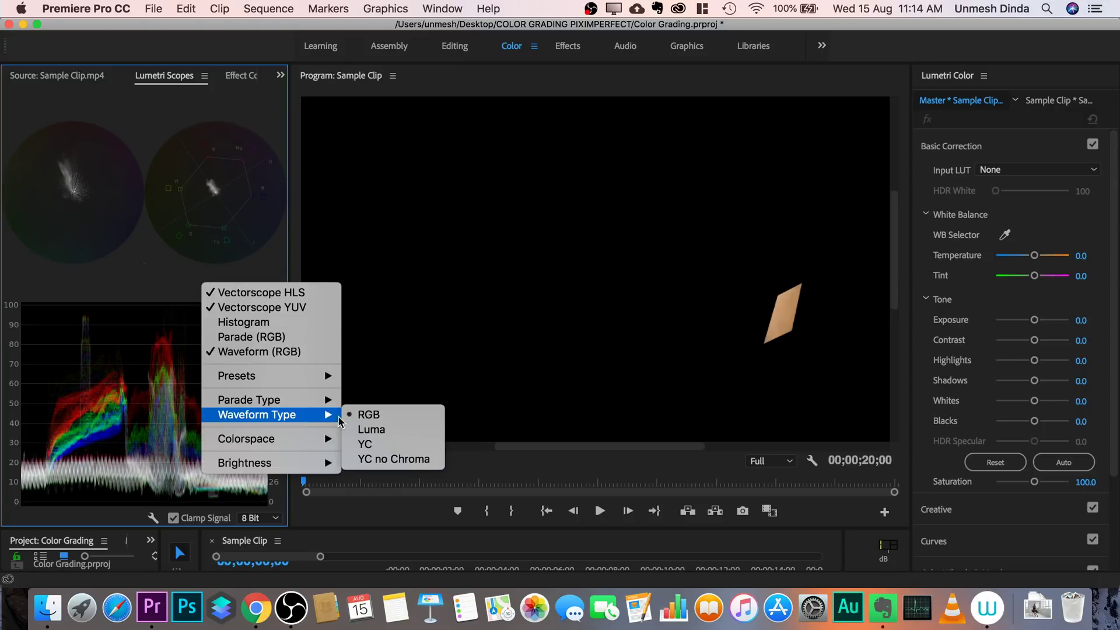
pyautogui.click(364, 429)
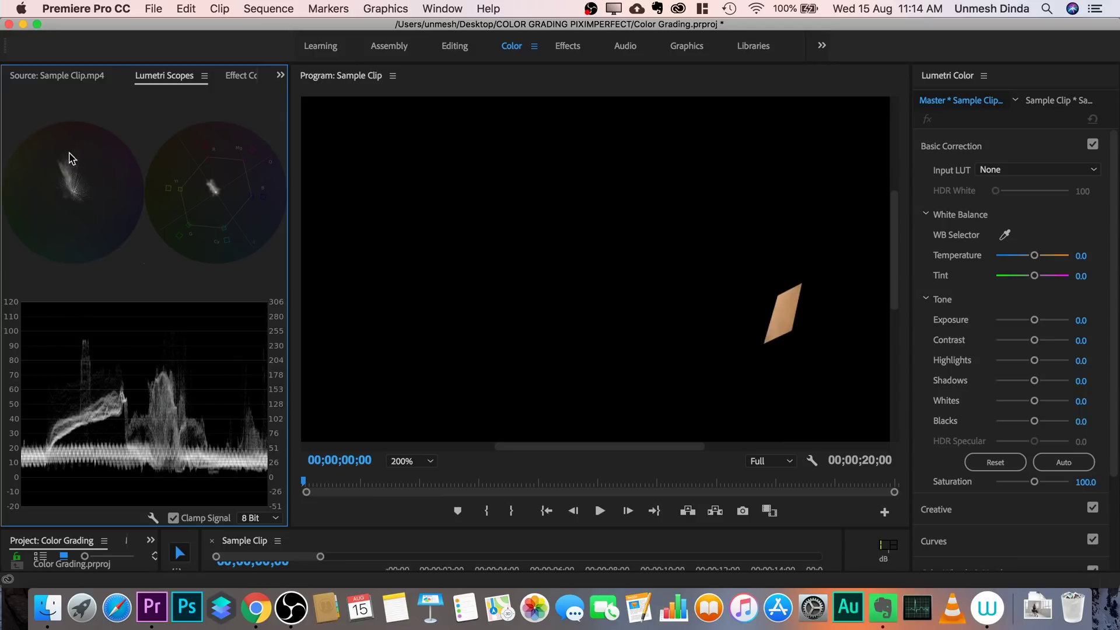
pyautogui.rightClick(128, 119)
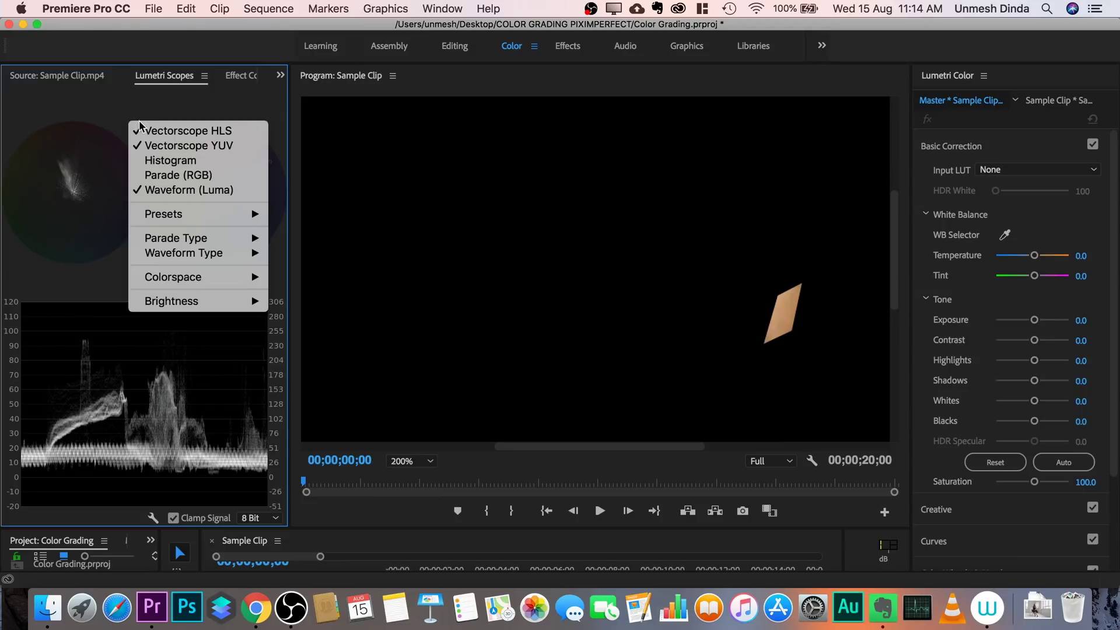
pyautogui.click(141, 130)
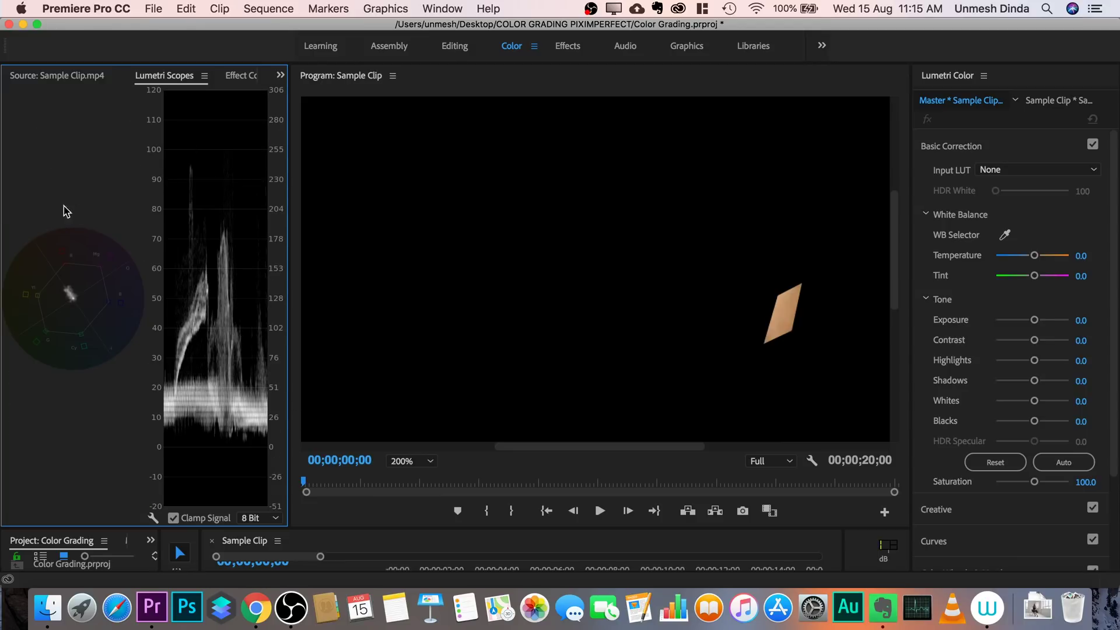
# Widen the Lumetri Scopes panel against the Program monitor and recentre the monitor view.
pyautogui.moveTo(290, 257); pyautogui.dragTo(368, 249)
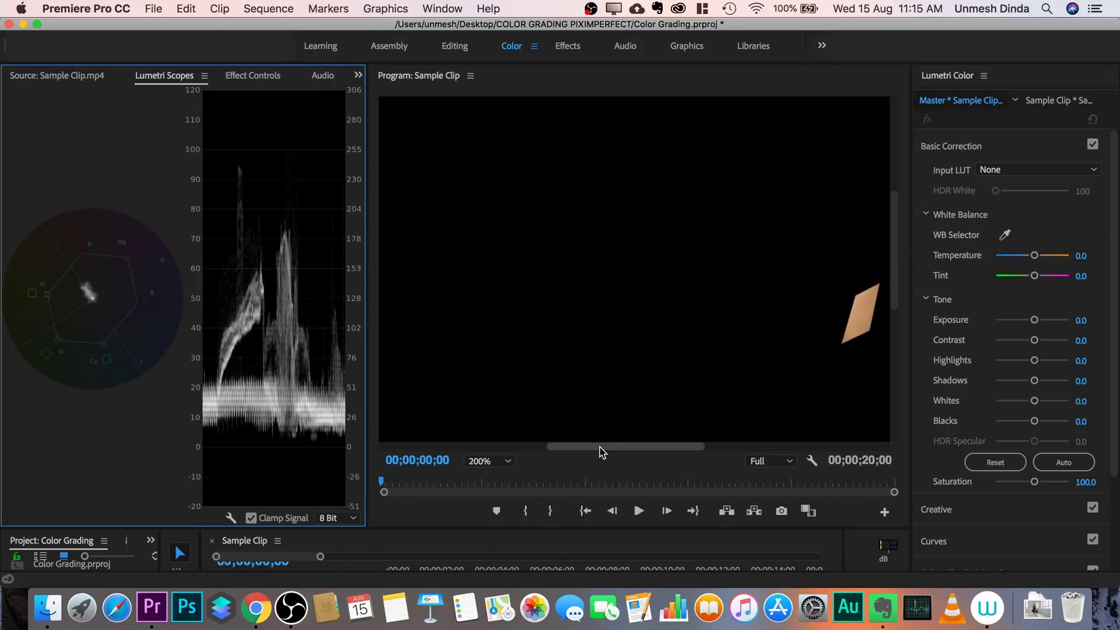
pyautogui.moveTo(600, 448); pyautogui.dragTo(656, 444)
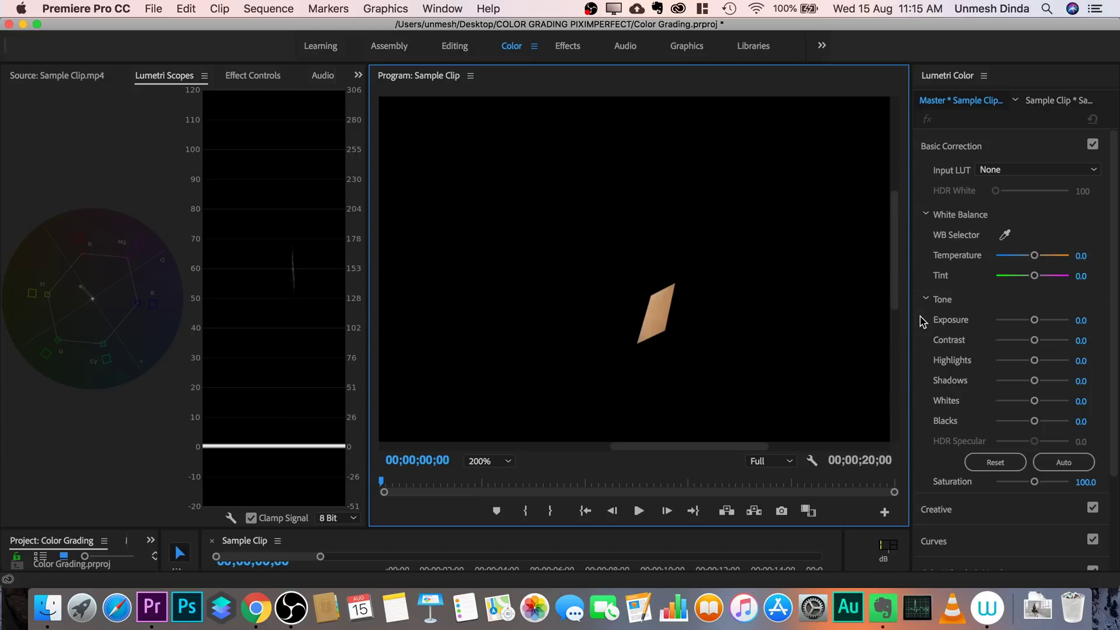
# In the Sample Clip's Lumetri White Balance, set Temperature 11.6 and Tint 13.7.
pyautogui.click(1053, 105)
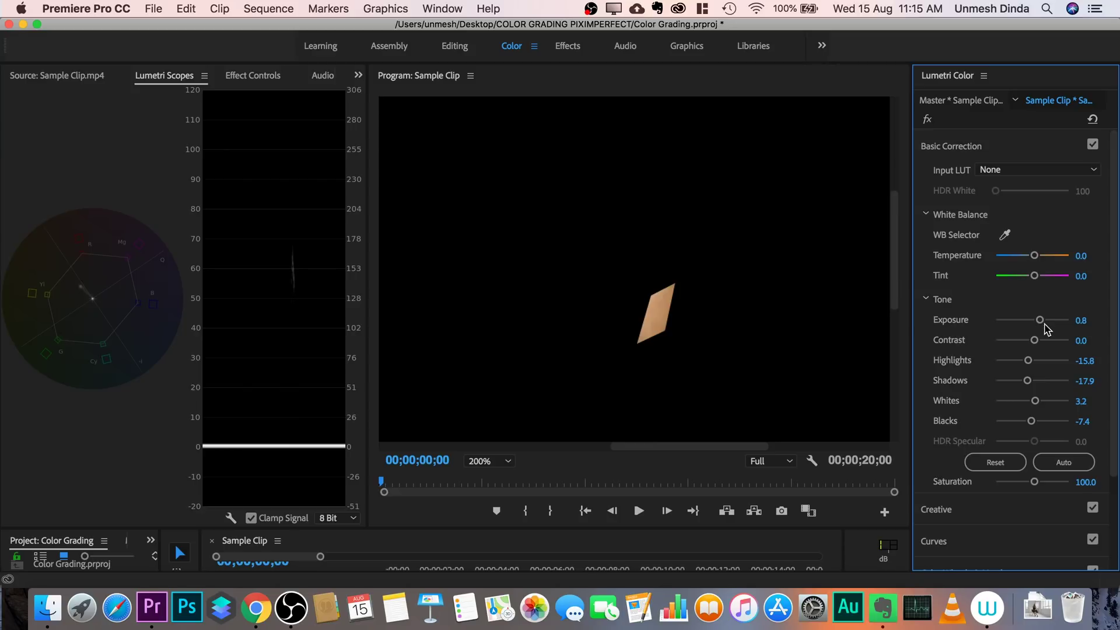
pyautogui.moveTo(1035, 257); pyautogui.dragTo(1041, 257)
pyautogui.moveTo(1037, 257)
pyautogui.mouseDown()
pyautogui.moveTo(1034, 276)
pyautogui.moveTo(1055, 277)
pyautogui.moveTo(1037, 277)
pyautogui.mouseUp()
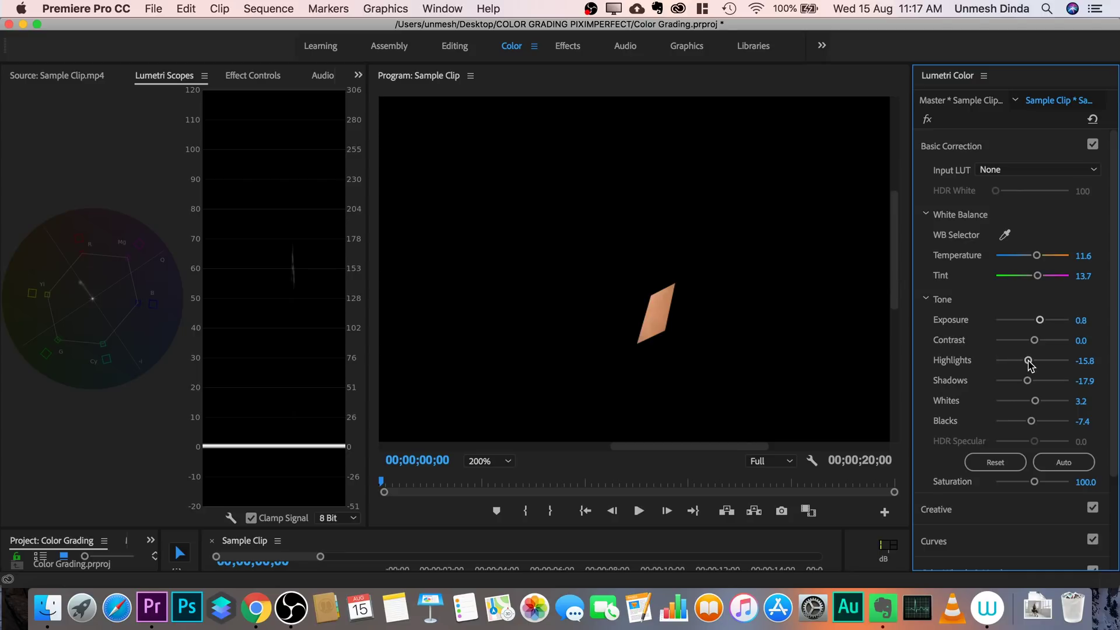
# Lower Highlights to -32.6 and Shadows to -28.4 in the Tone section.
pyautogui.moveTo(1028, 361); pyautogui.dragTo(1019, 360)
pyautogui.moveTo(1027, 381); pyautogui.dragTo(1020, 380)
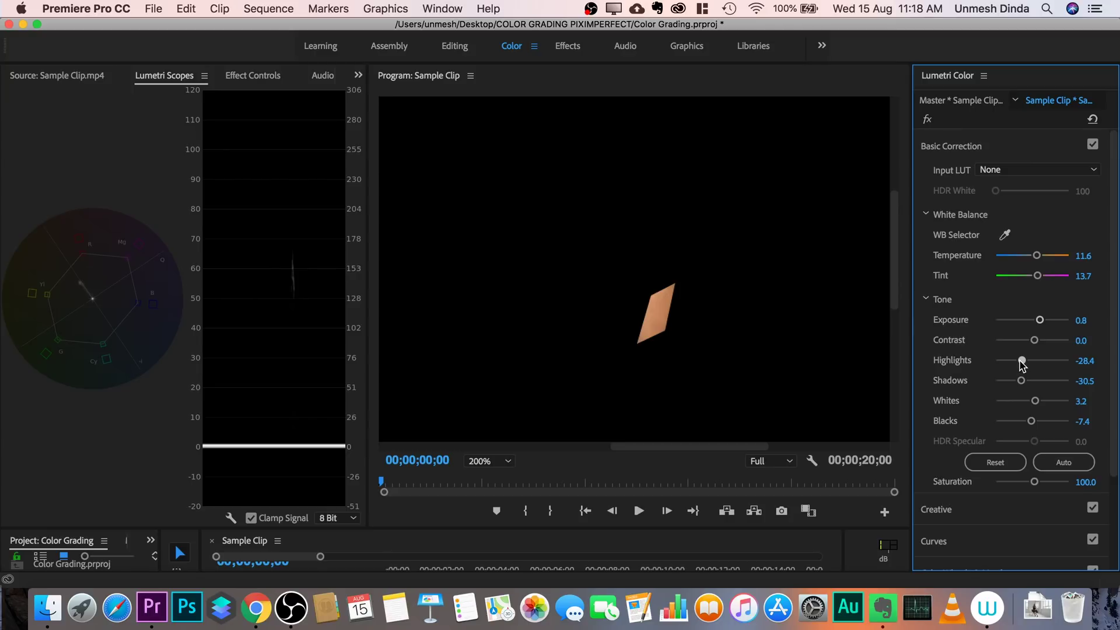
pyautogui.moveTo(1023, 364); pyautogui.dragTo(1025, 384)
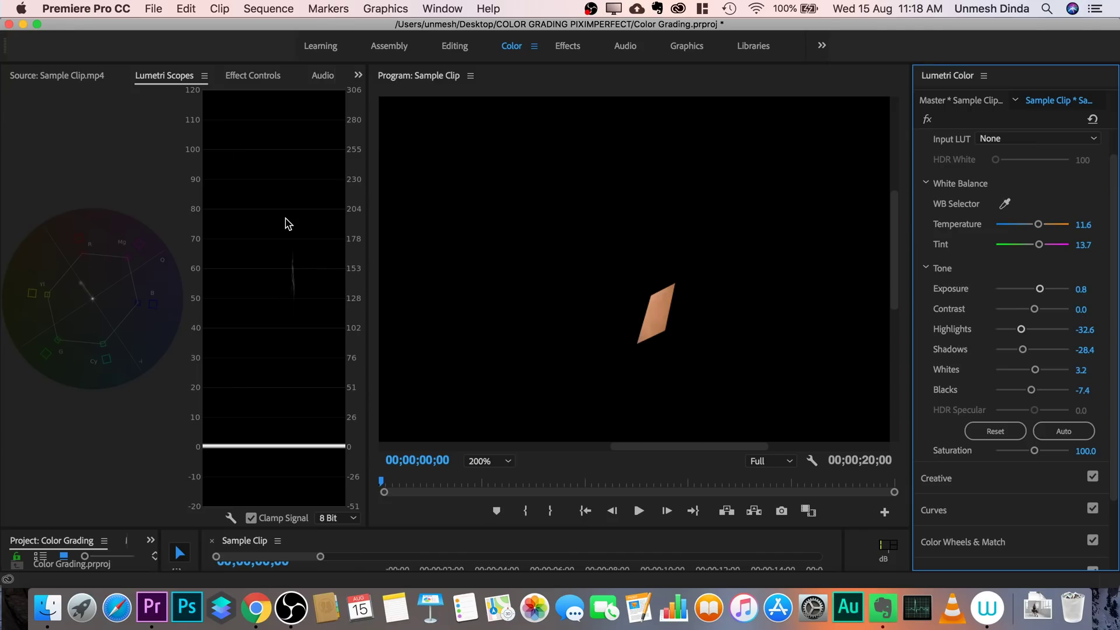
# Disable the Opacity effect to reveal the unmasked frame, then return to Lumetri Scopes.
pyautogui.click(249, 76)
pyautogui.click(27, 270)
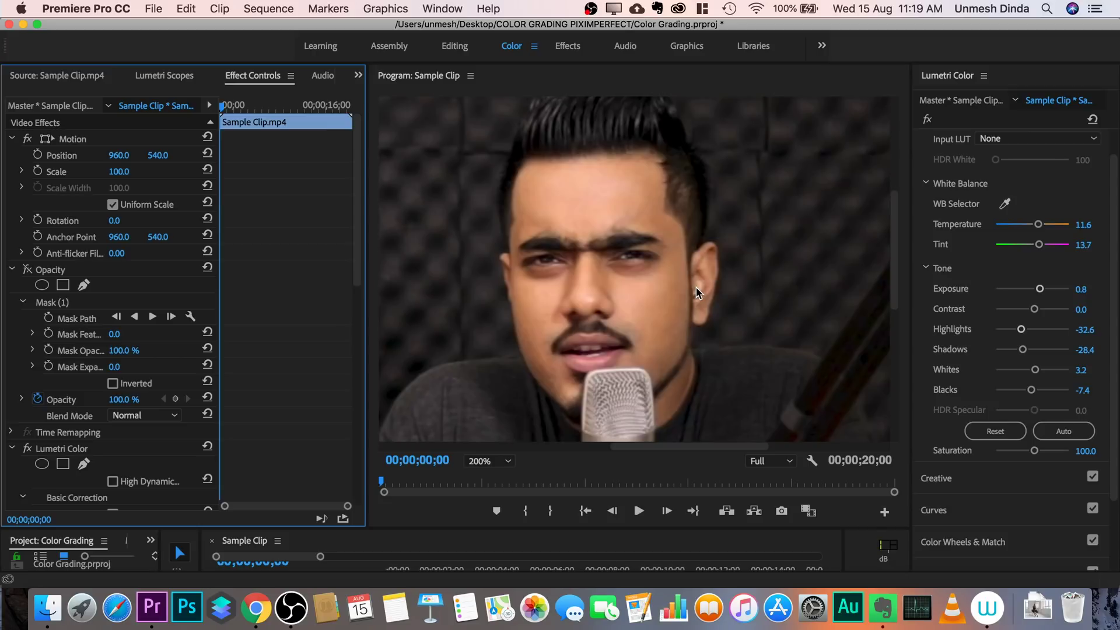
pyautogui.click(165, 76)
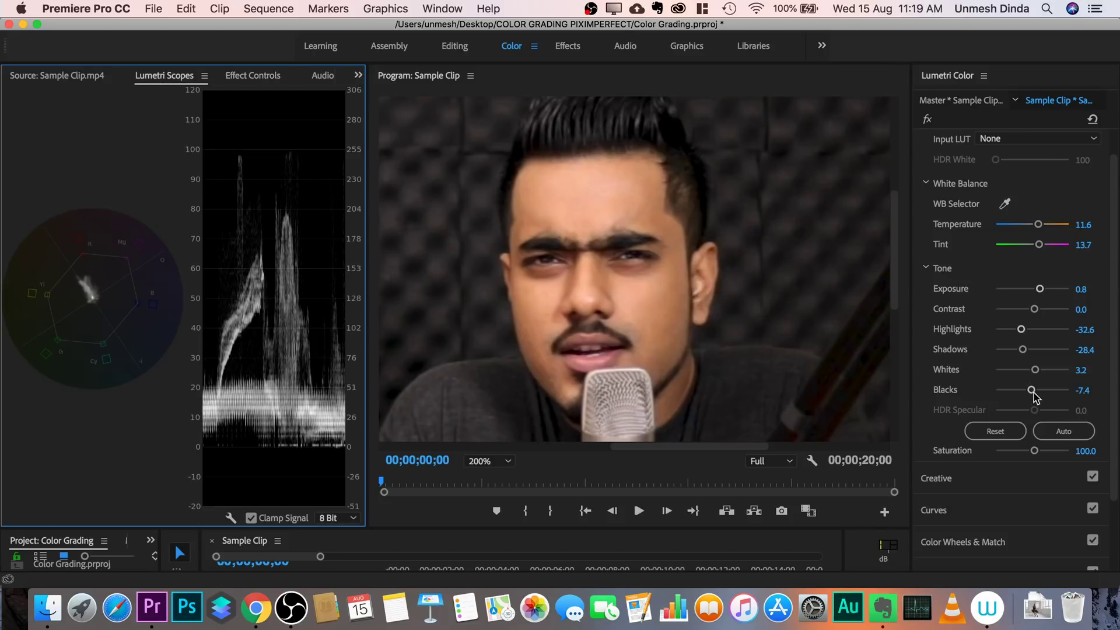
# Raise Whites to 26.3 while keeping Blacks at -7.4.
pyautogui.moveTo(1031, 390); pyautogui.dragTo(1032, 390)
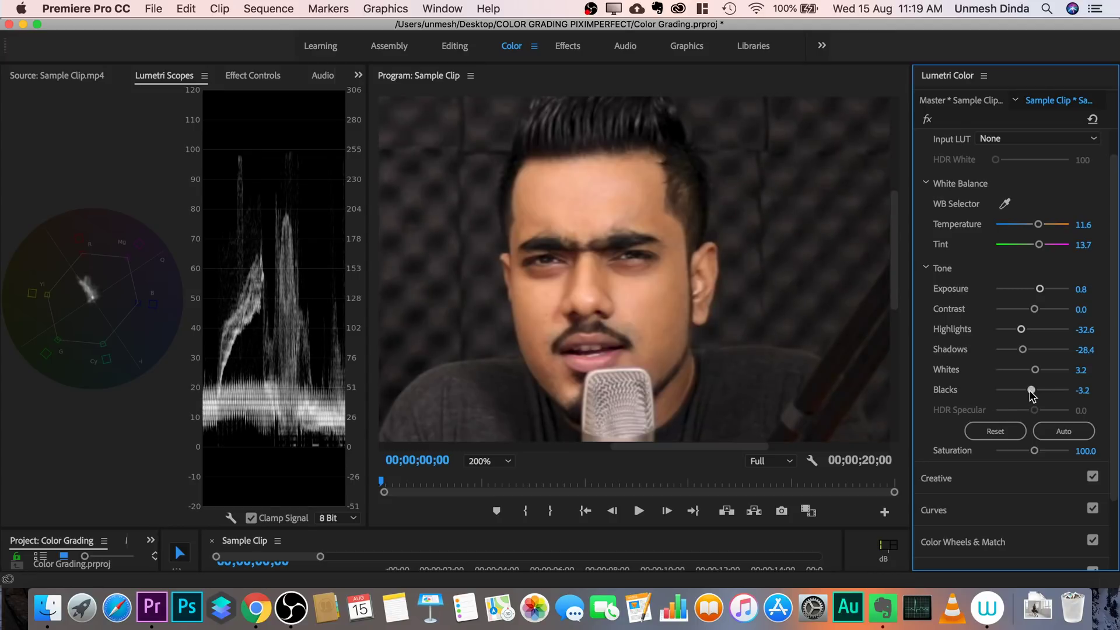
pyautogui.moveTo(1029, 390); pyautogui.dragTo(1019, 396)
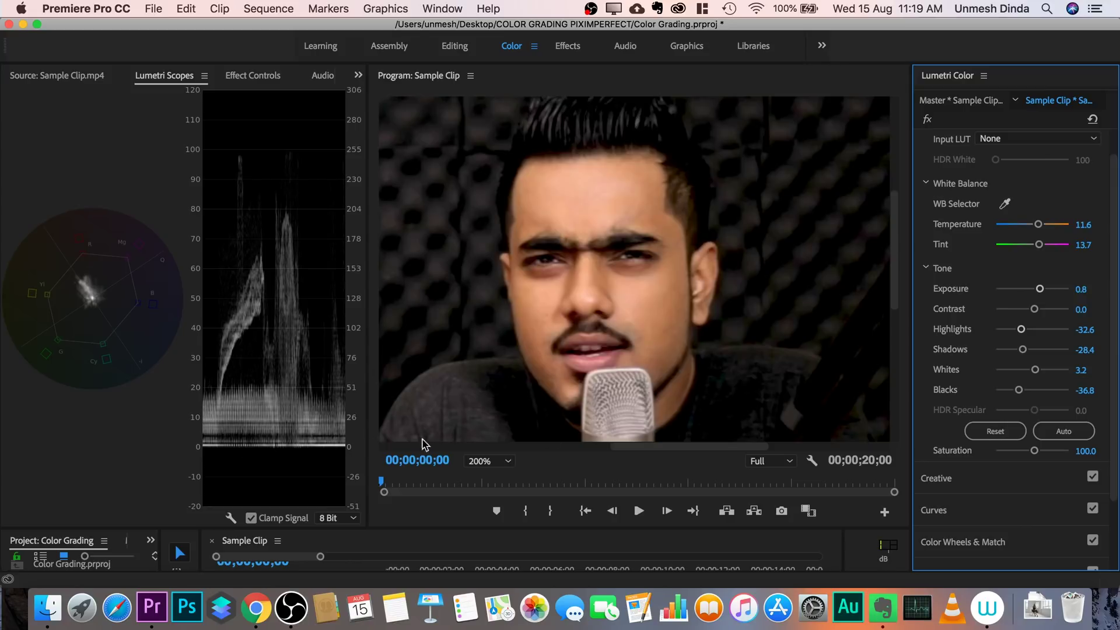
pyautogui.moveTo(1019, 390); pyautogui.dragTo(1030, 393)
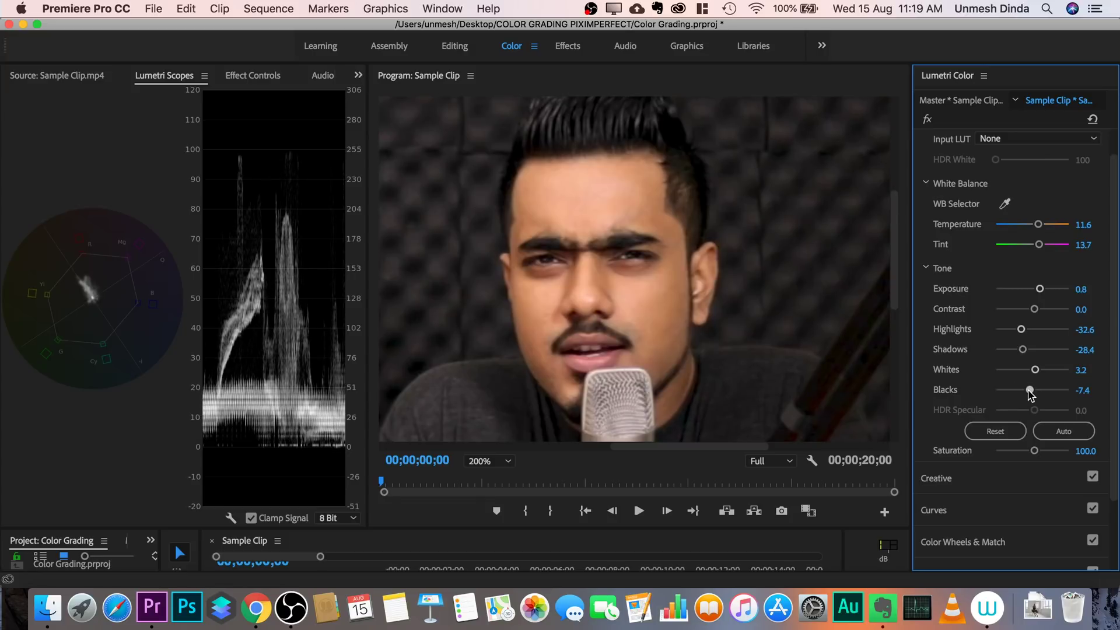
pyautogui.moveTo(1030, 394); pyautogui.dragTo(1041, 374)
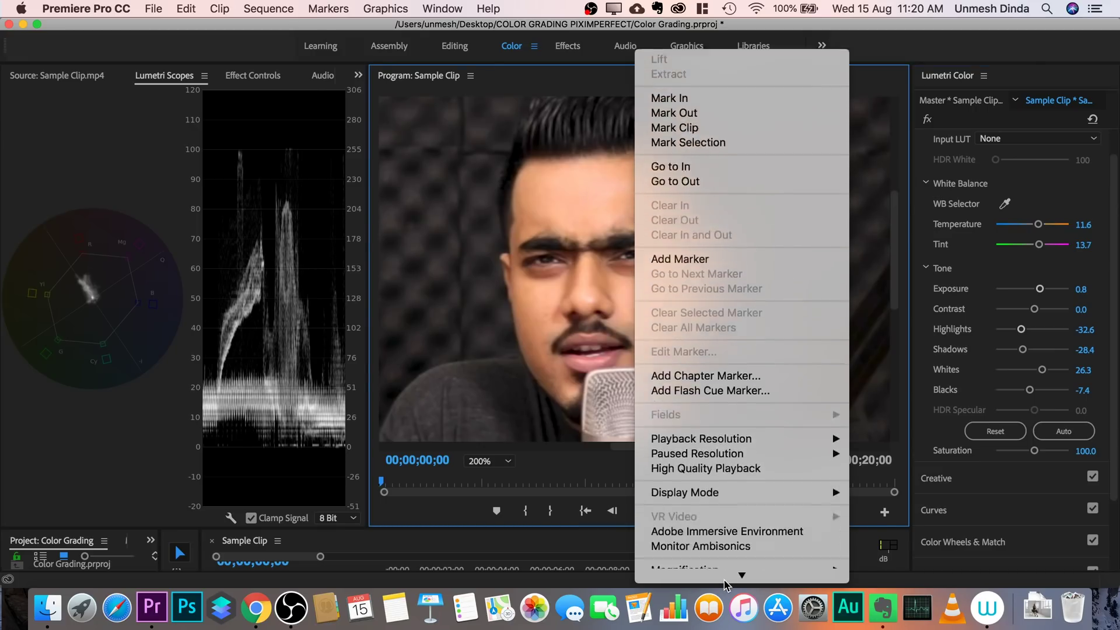
# Fit the frame in the Program view, expand Curves, and place shadow and highlight curve points.
pyautogui.moveTo(750, 481)
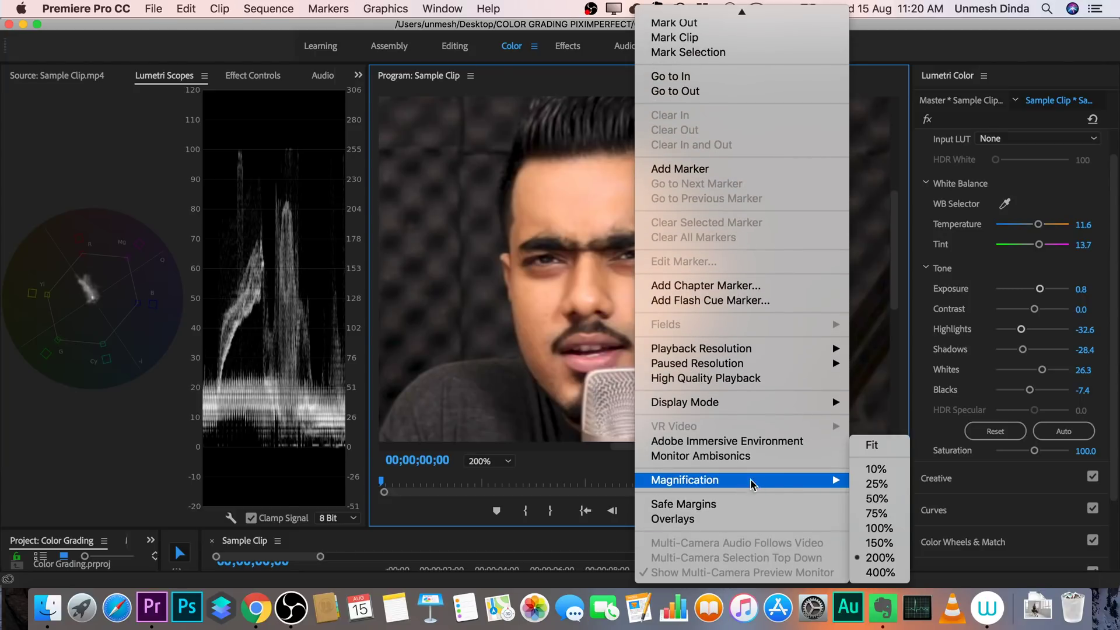
pyautogui.click(901, 453)
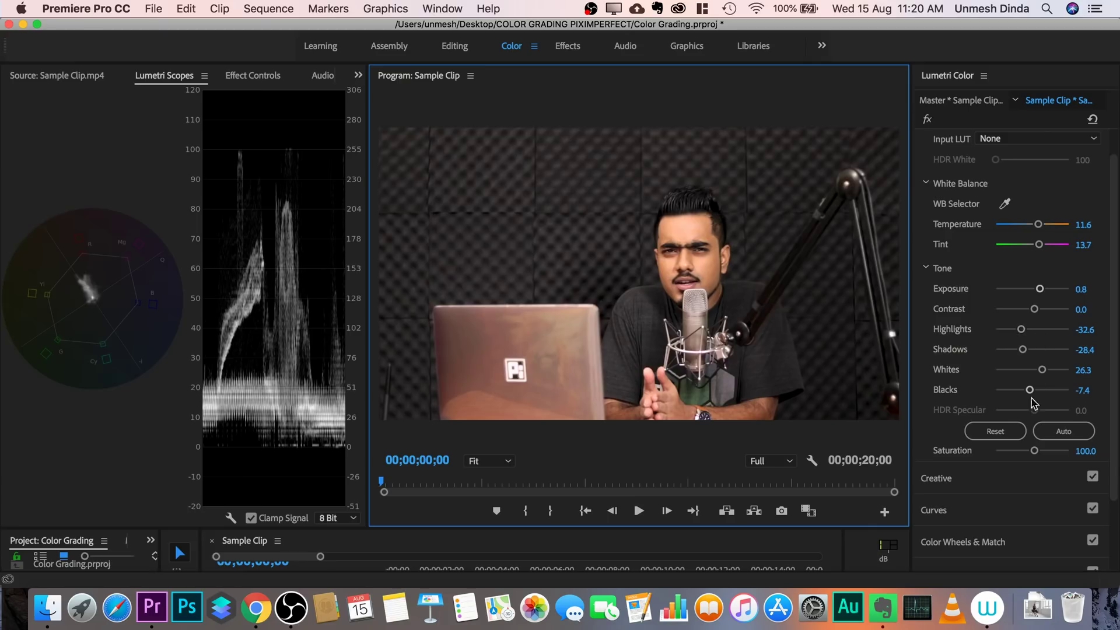
pyautogui.scroll(-2, 974, 453)
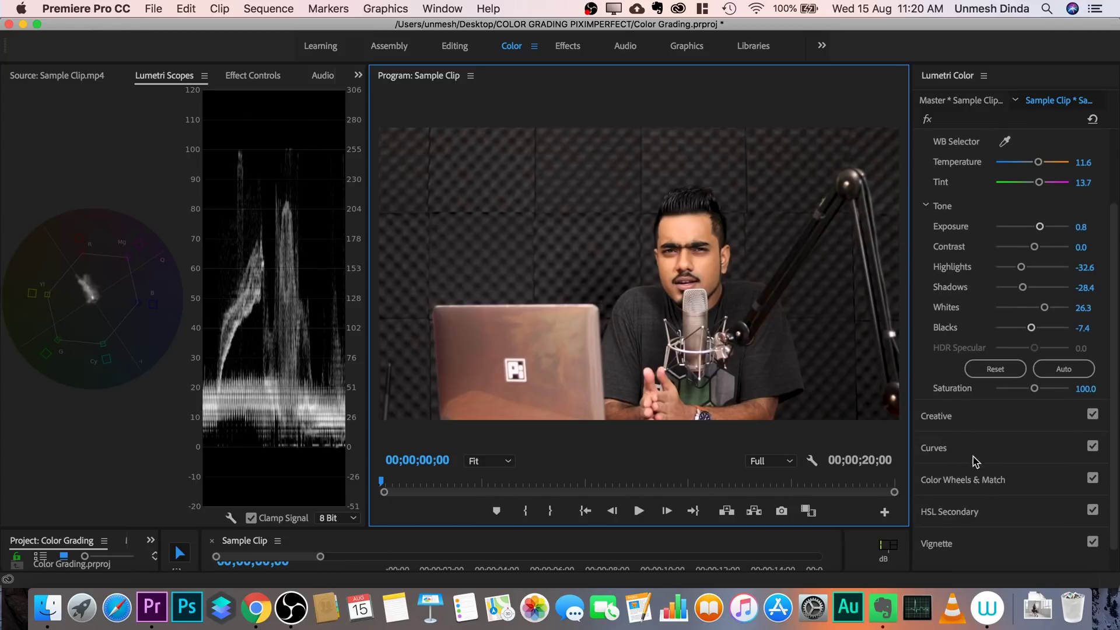
pyautogui.click(935, 448)
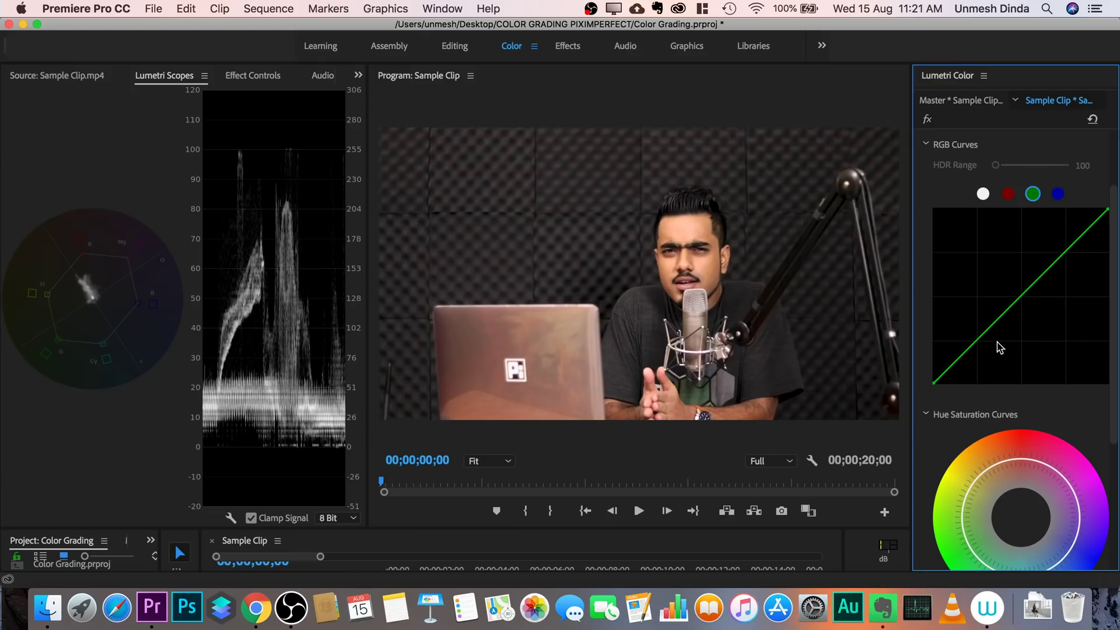
pyautogui.click(984, 334)
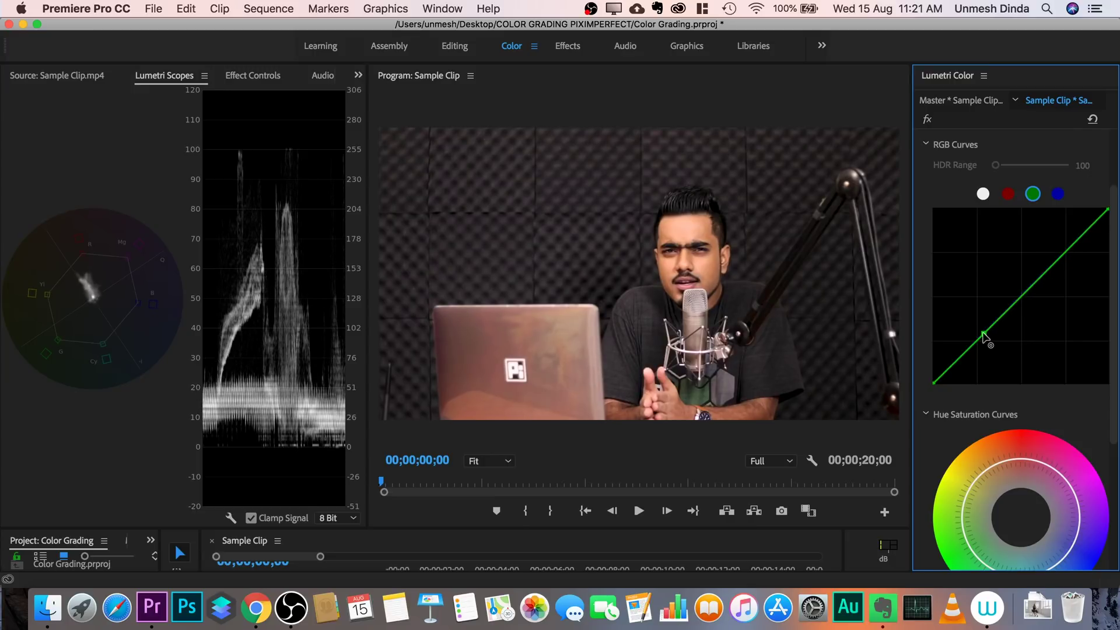
pyautogui.moveTo(984, 334); pyautogui.dragTo(981, 336)
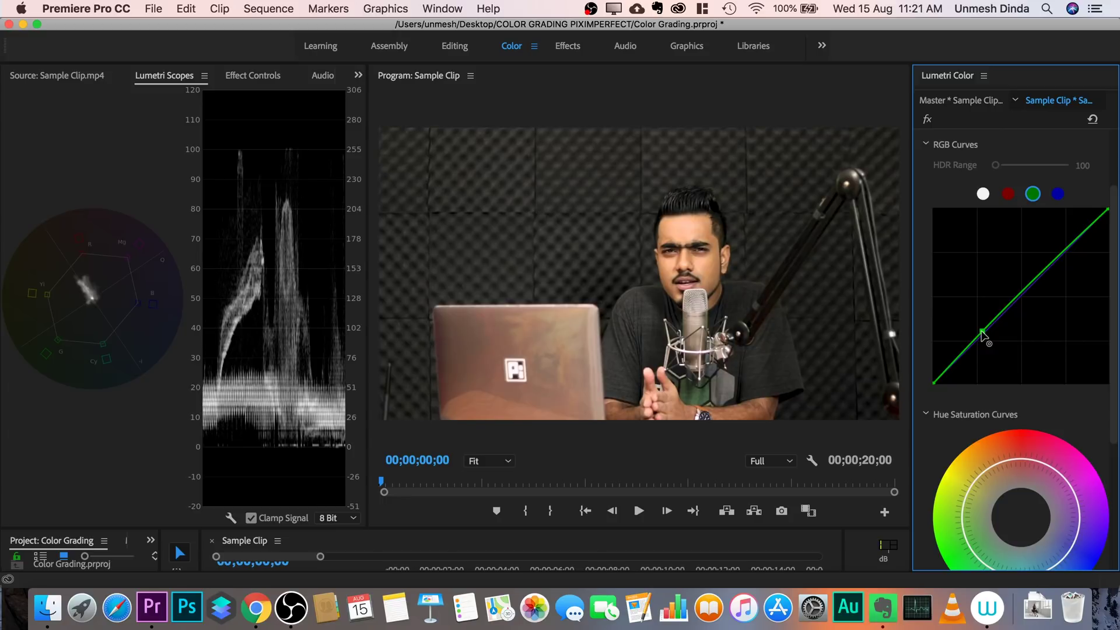
pyautogui.click(1045, 270)
# Compare with Curves off and back on, then nudge the two RGB curve points.
pyautogui.scroll(2, 1055, 222)
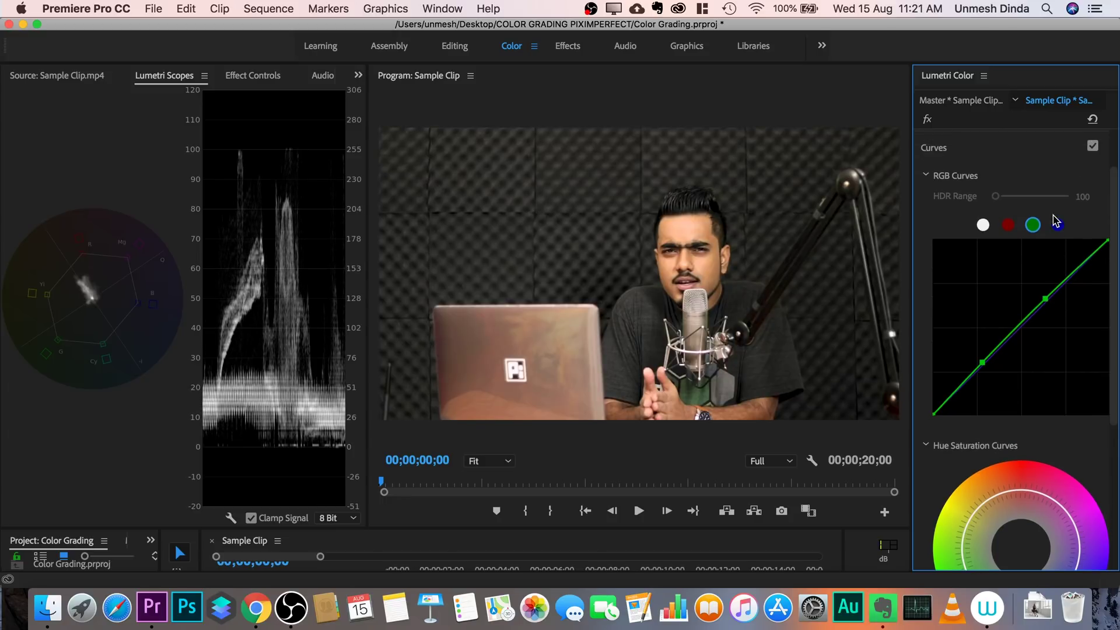
pyautogui.click(1094, 178)
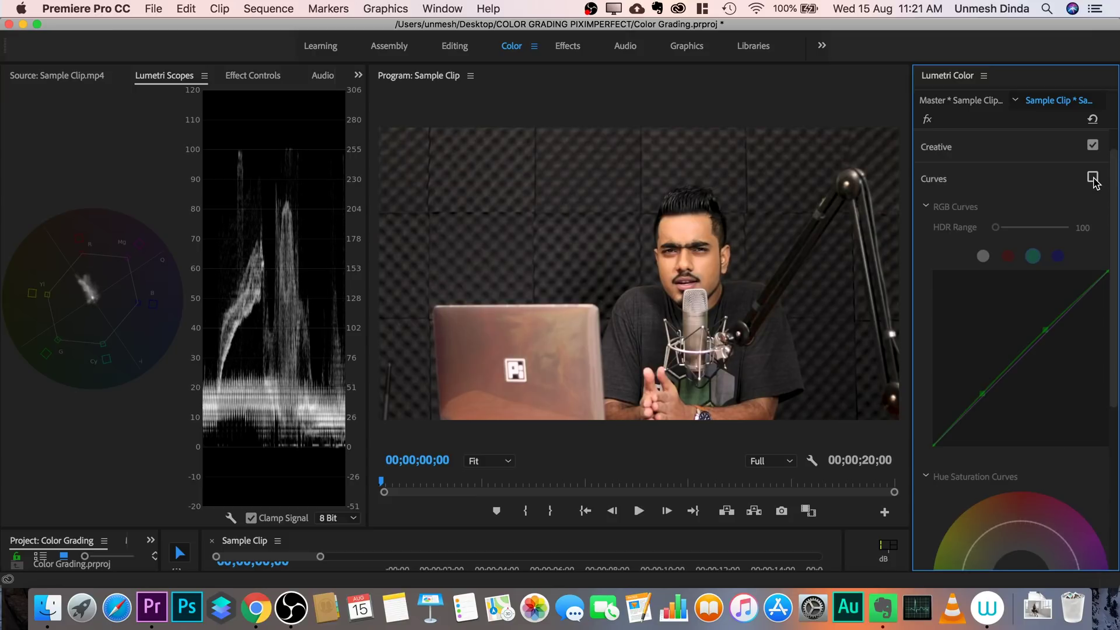
pyautogui.click(1093, 179)
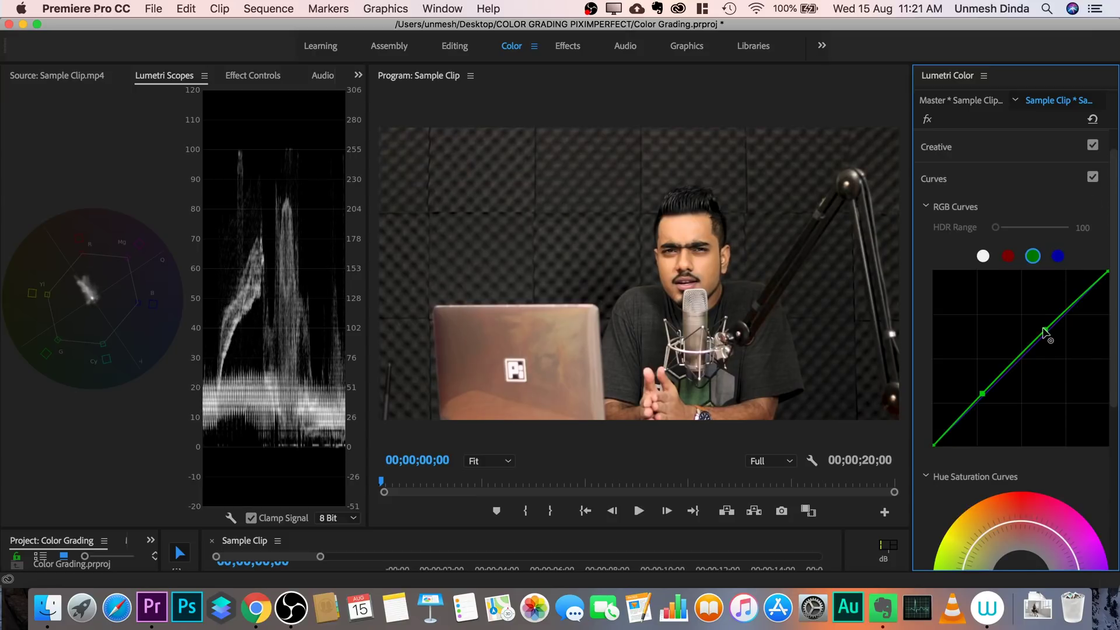
pyautogui.moveTo(1043, 330); pyautogui.dragTo(1045, 331)
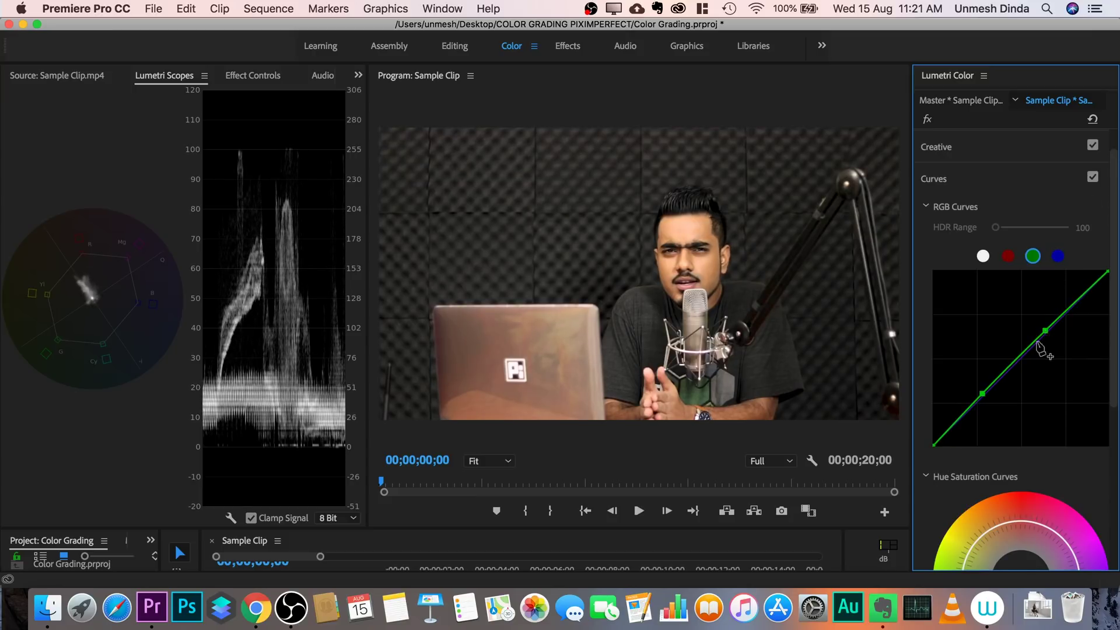
pyautogui.moveTo(982, 393); pyautogui.dragTo(982, 393)
pyautogui.moveTo(1045, 331); pyautogui.dragTo(1044, 333)
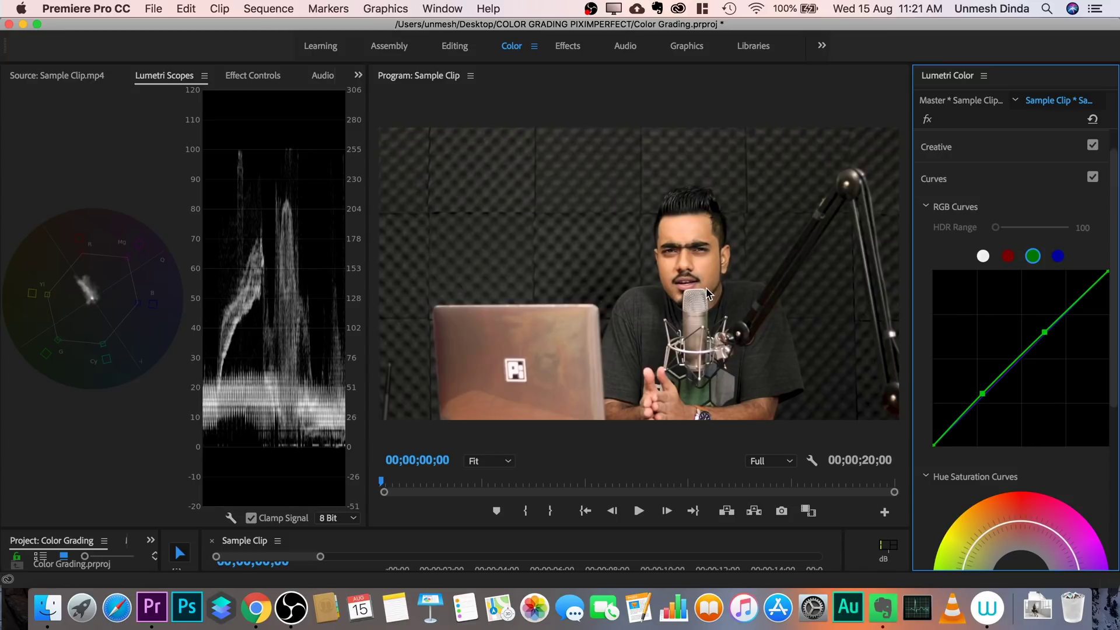
# Magnify the Program monitor to 200% and pan to the face.
pyautogui.rightClick(694, 224)
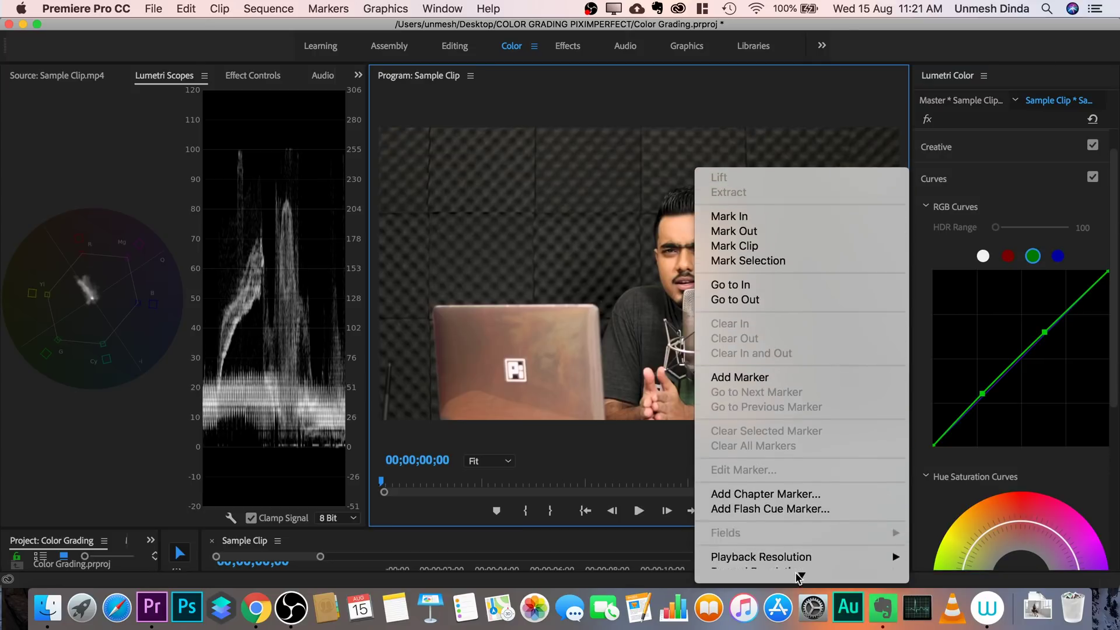
pyautogui.moveTo(798, 578)
pyautogui.moveTo(813, 480)
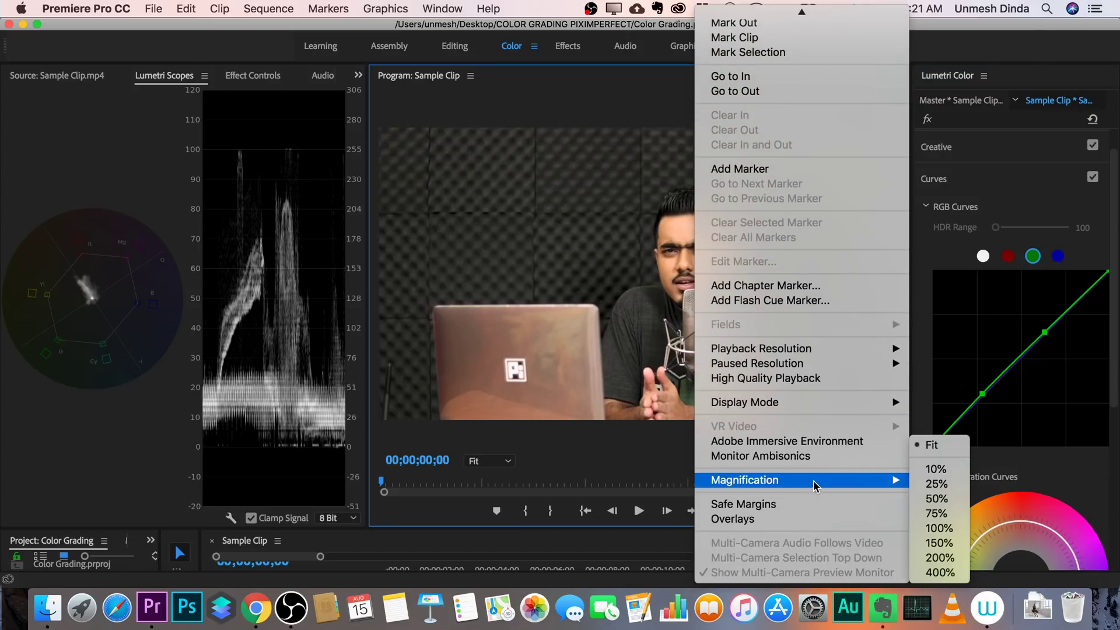
pyautogui.click(939, 560)
pyautogui.moveTo(669, 454); pyautogui.dragTo(716, 446)
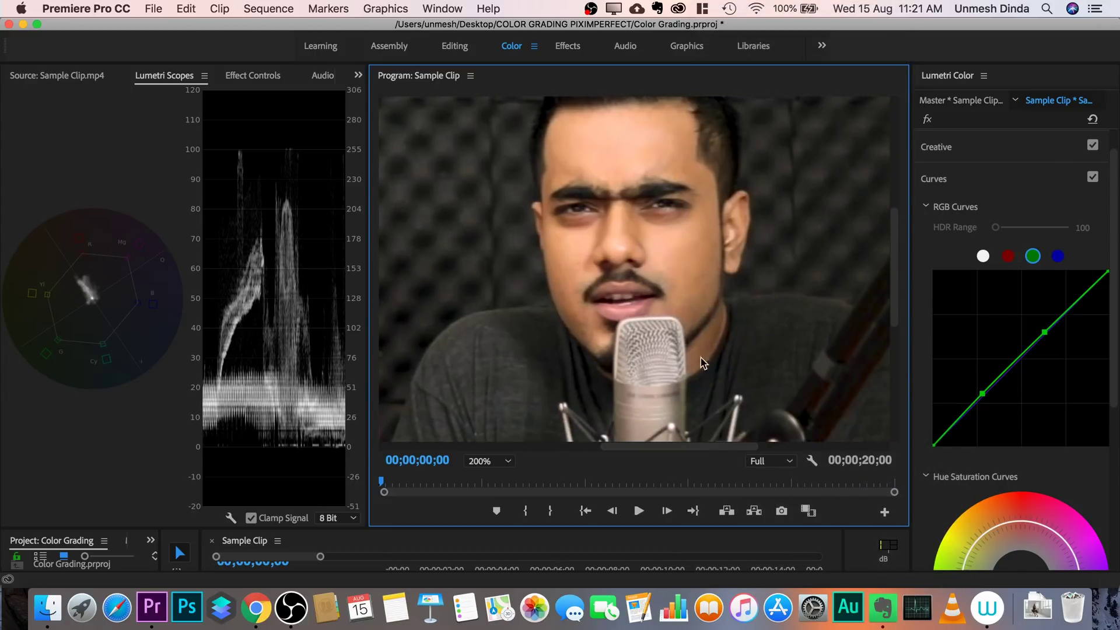
# Collapse Curves, sample the face's skin colour as the HSL Secondary key and preview it as Color/Gray.
pyautogui.click(981, 183)
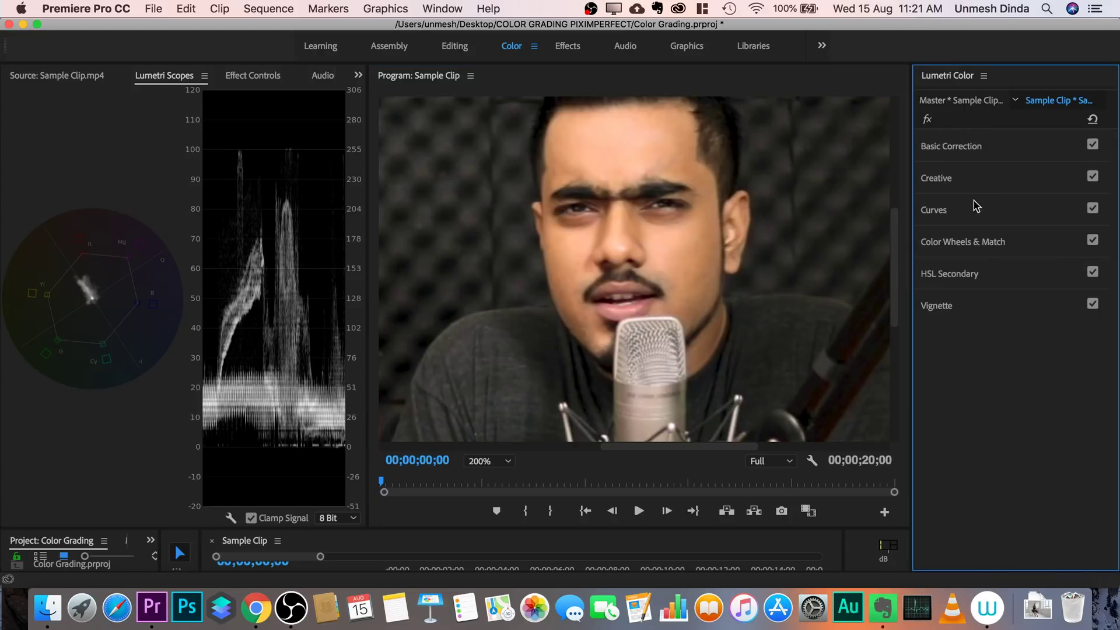
pyautogui.click(970, 277)
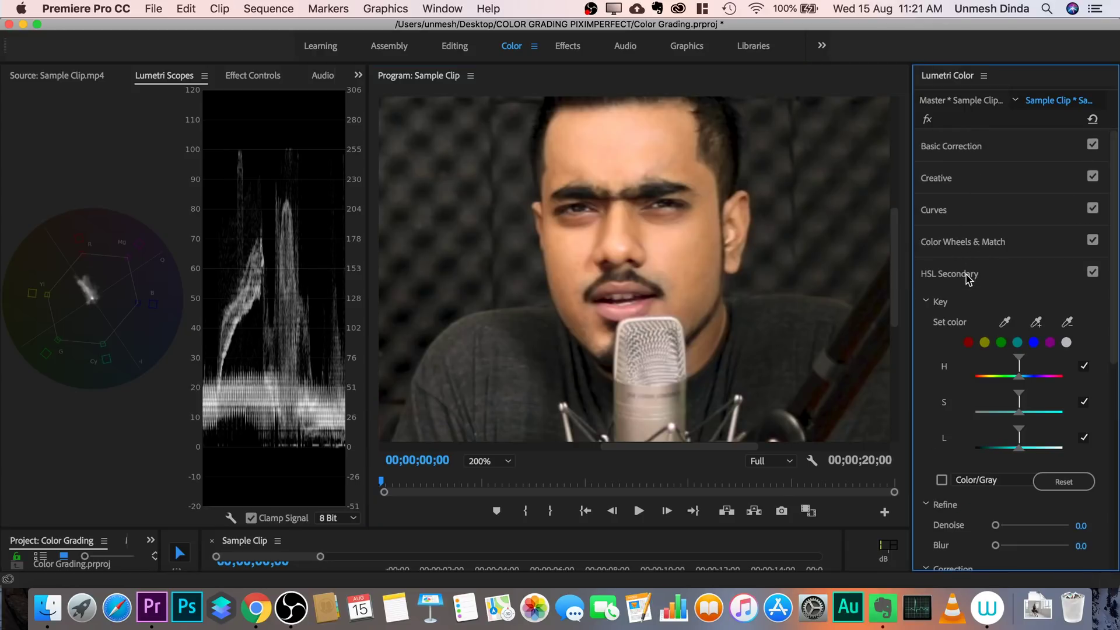
pyautogui.click(1005, 324)
pyautogui.click(712, 253)
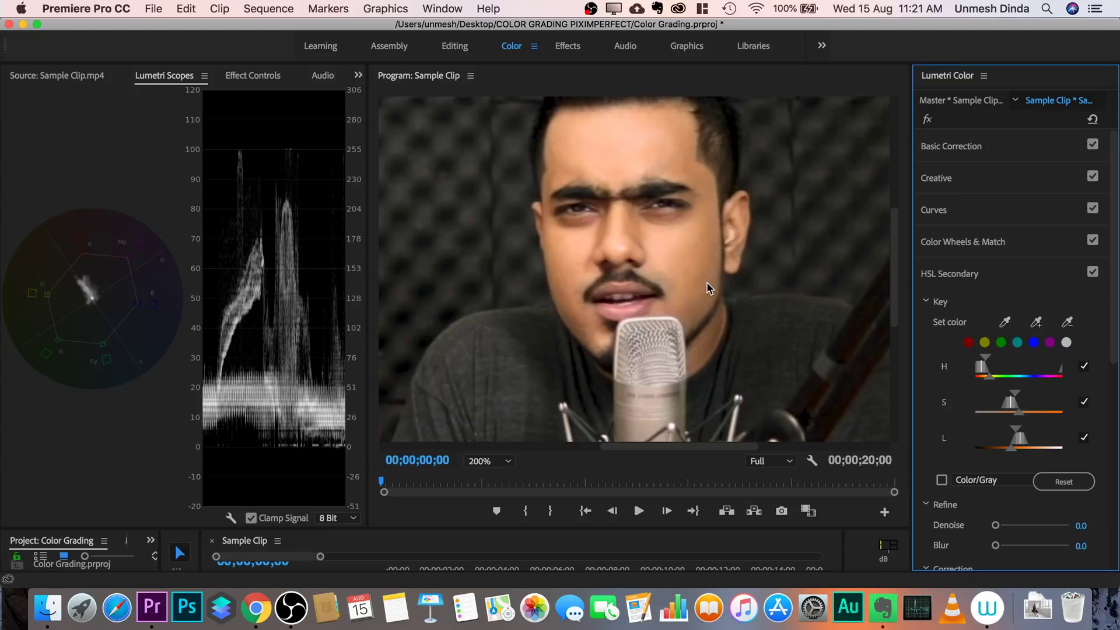
pyautogui.click(941, 481)
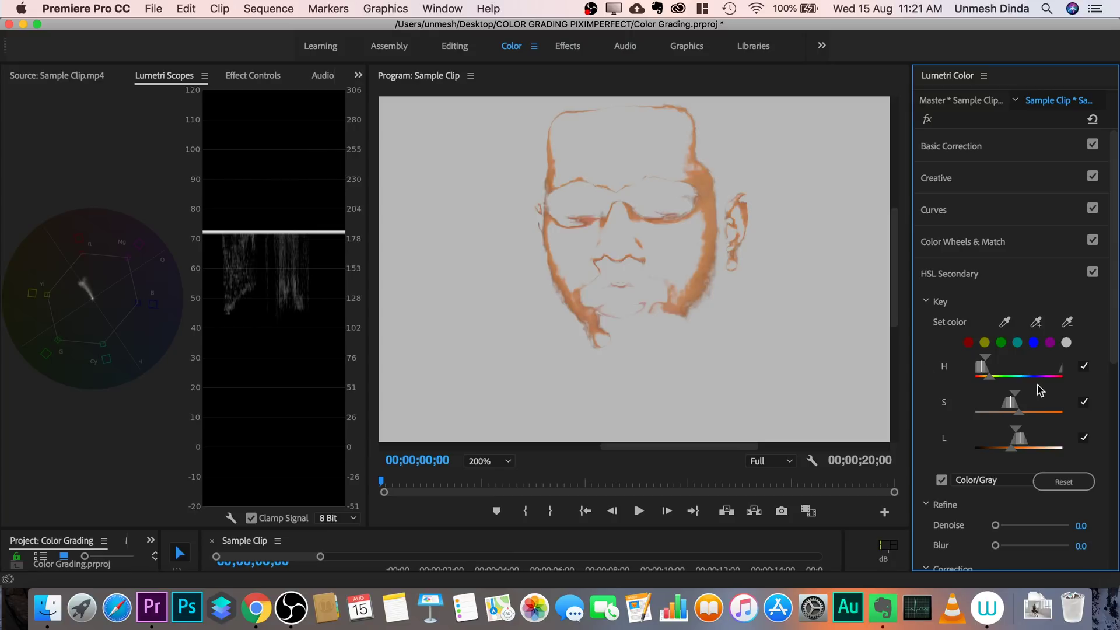
# Widen and reshape the key's hue and saturation ranges to isolate the skin tones.
pyautogui.moveTo(988, 365); pyautogui.dragTo(989, 372)
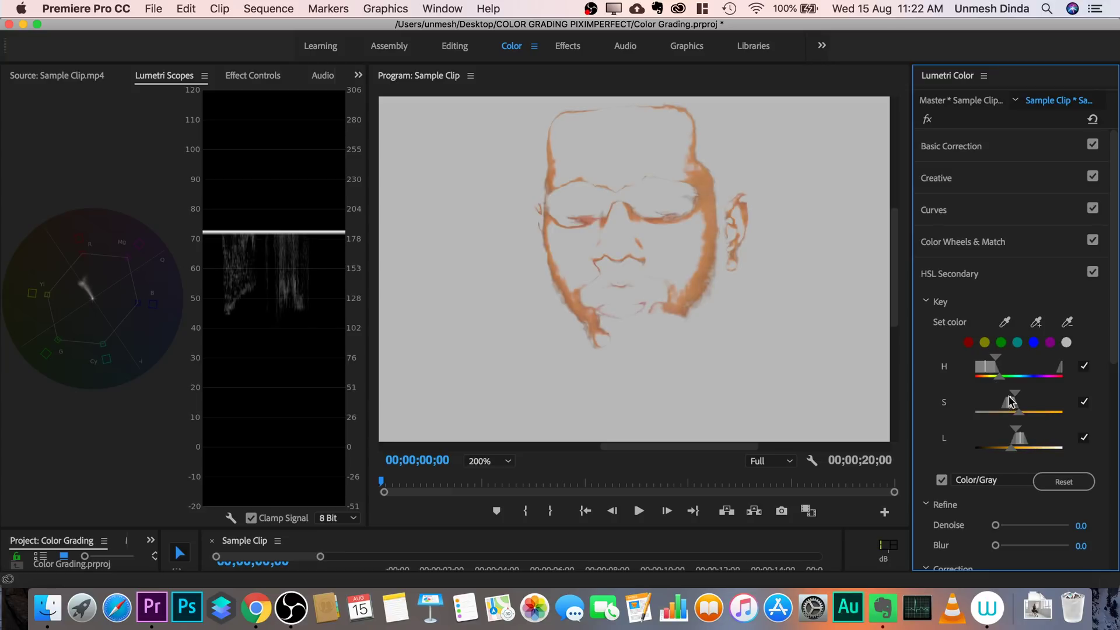
pyautogui.moveTo(1018, 413); pyautogui.dragTo(1024, 402)
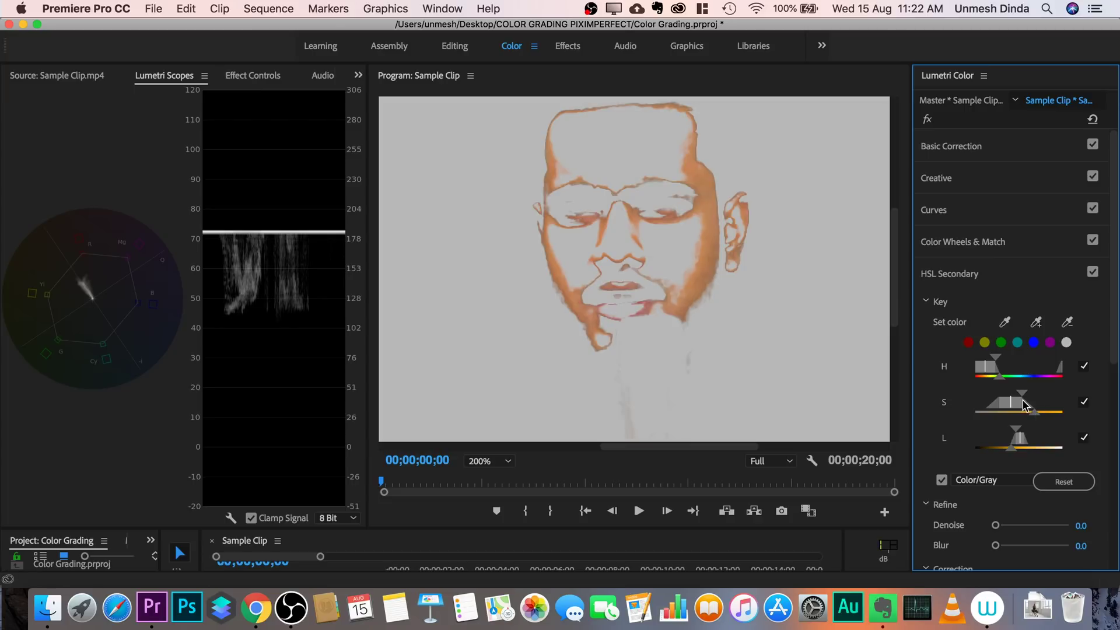
pyautogui.moveTo(1030, 413); pyautogui.dragTo(934, 438)
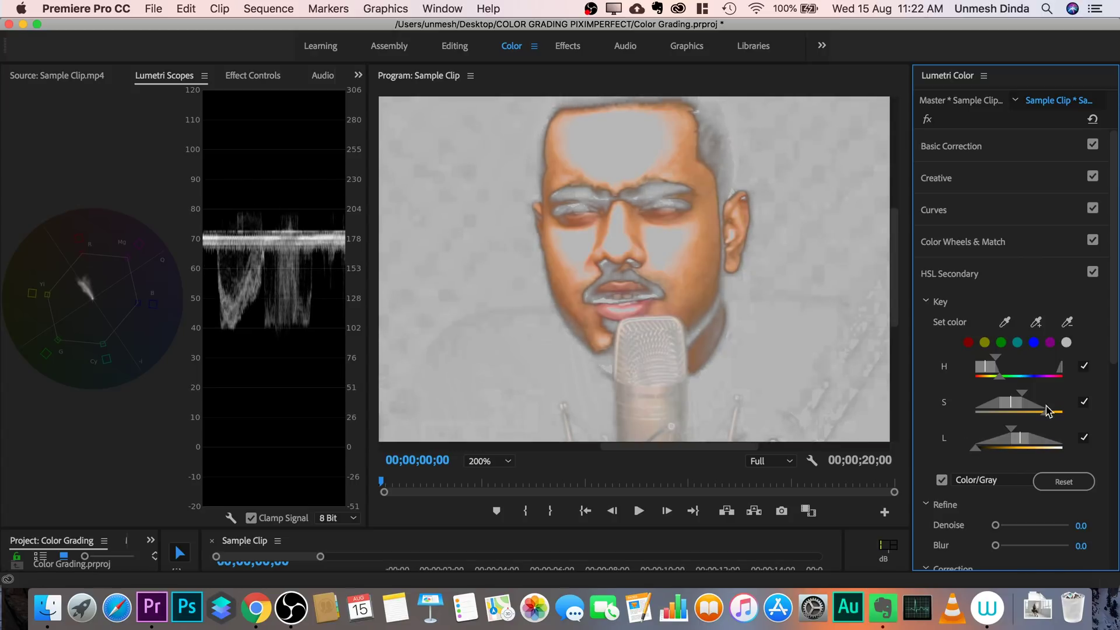
pyautogui.moveTo(999, 376); pyautogui.dragTo(1029, 380)
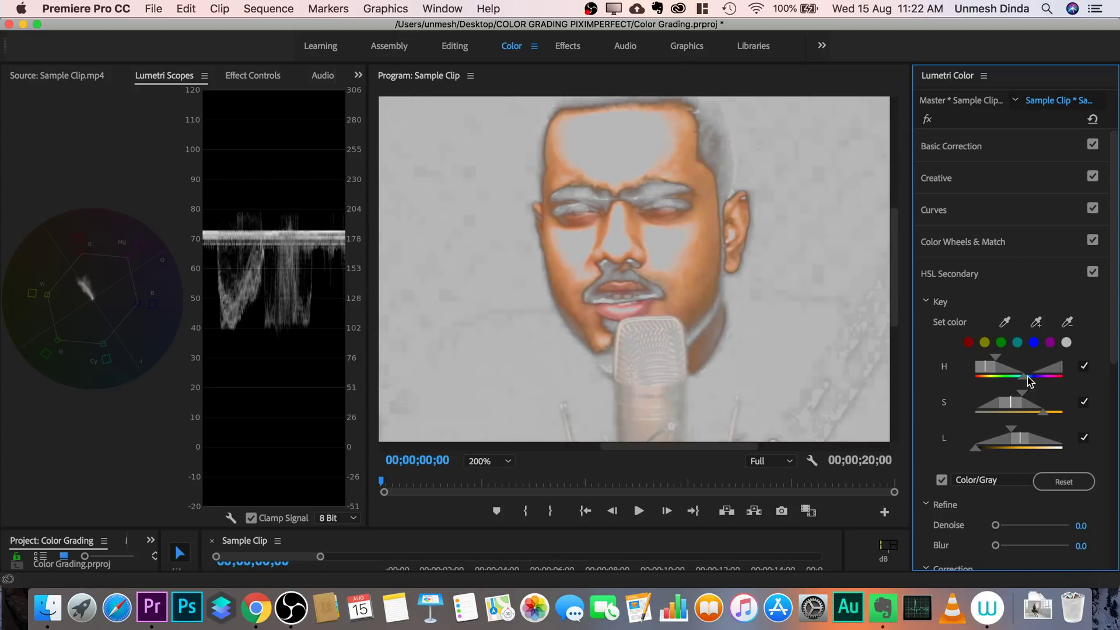
# Turn off the gray preview and give the keyed skin Saturation 86.3 and Tint 9.5.
pyautogui.click(942, 479)
pyautogui.scroll(-3, 979, 446)
pyautogui.scroll(-6, 980, 447)
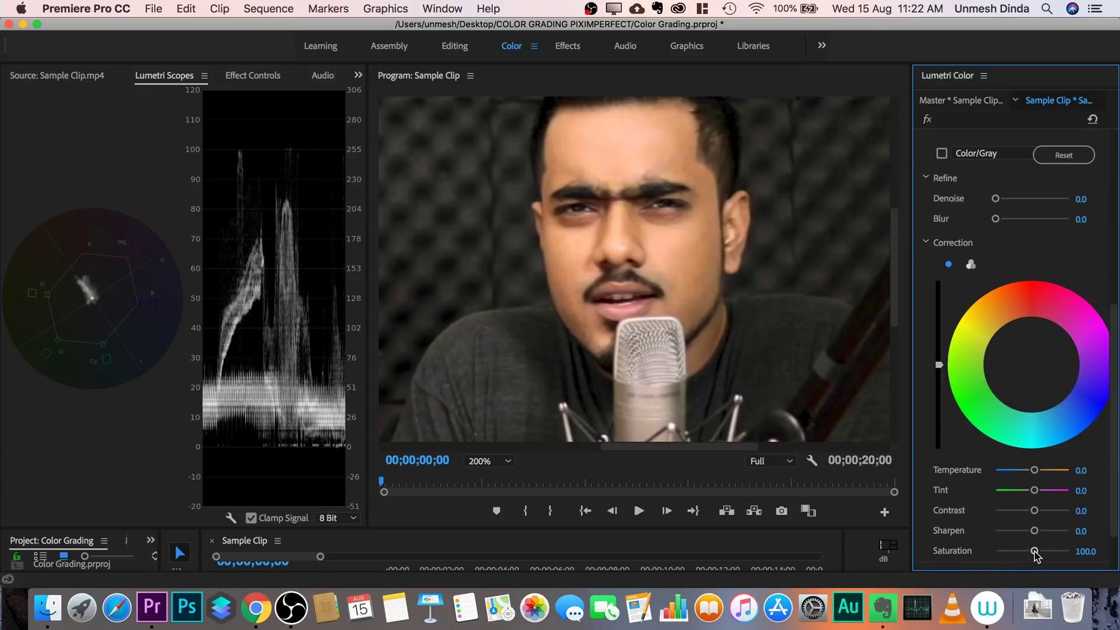
pyautogui.moveTo(1034, 551); pyautogui.dragTo(1028, 550)
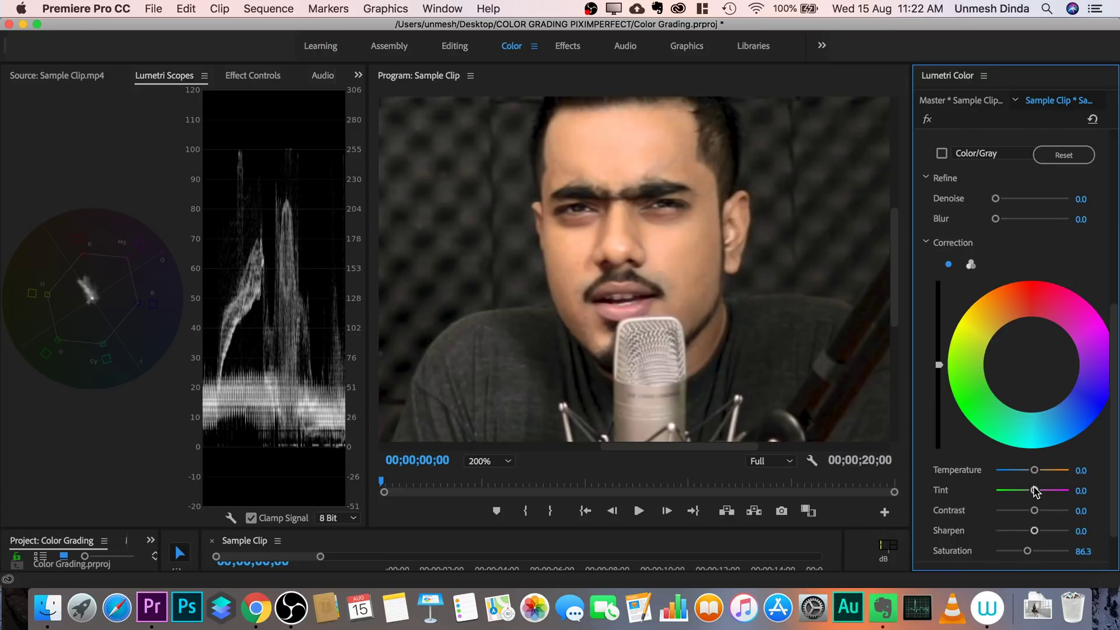
pyautogui.moveTo(1034, 491); pyautogui.dragTo(1036, 493)
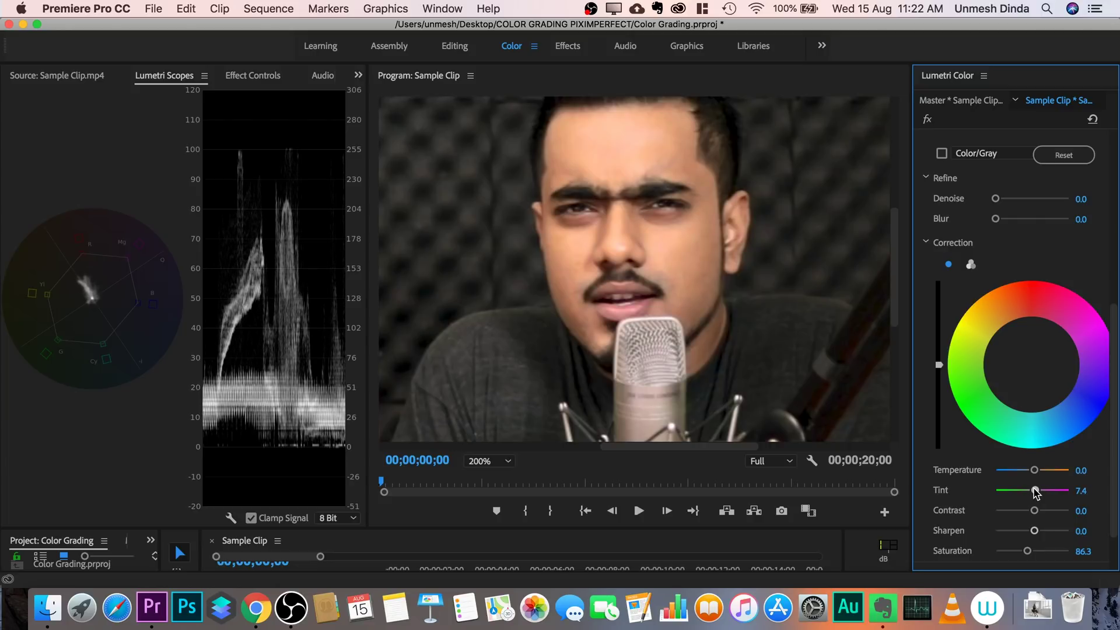
# Set the Program monitor magnification to Fit to show the whole frame.
pyautogui.rightClick(712, 187)
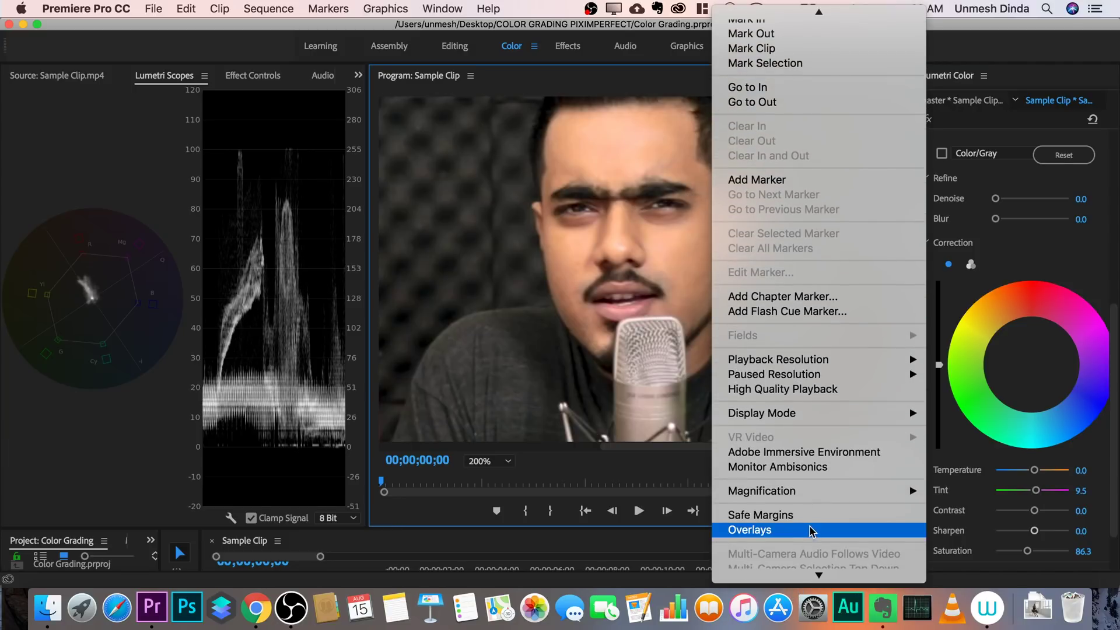
pyautogui.moveTo(824, 490)
pyautogui.click(949, 445)
pyautogui.scroll(10, 949, 247)
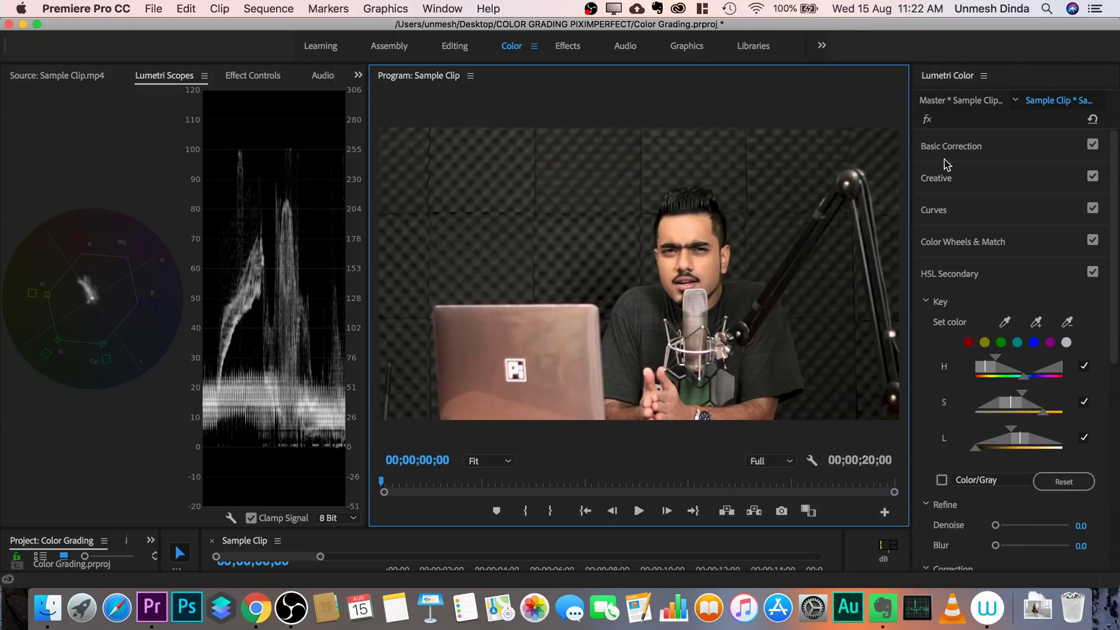
pyautogui.click(927, 119)
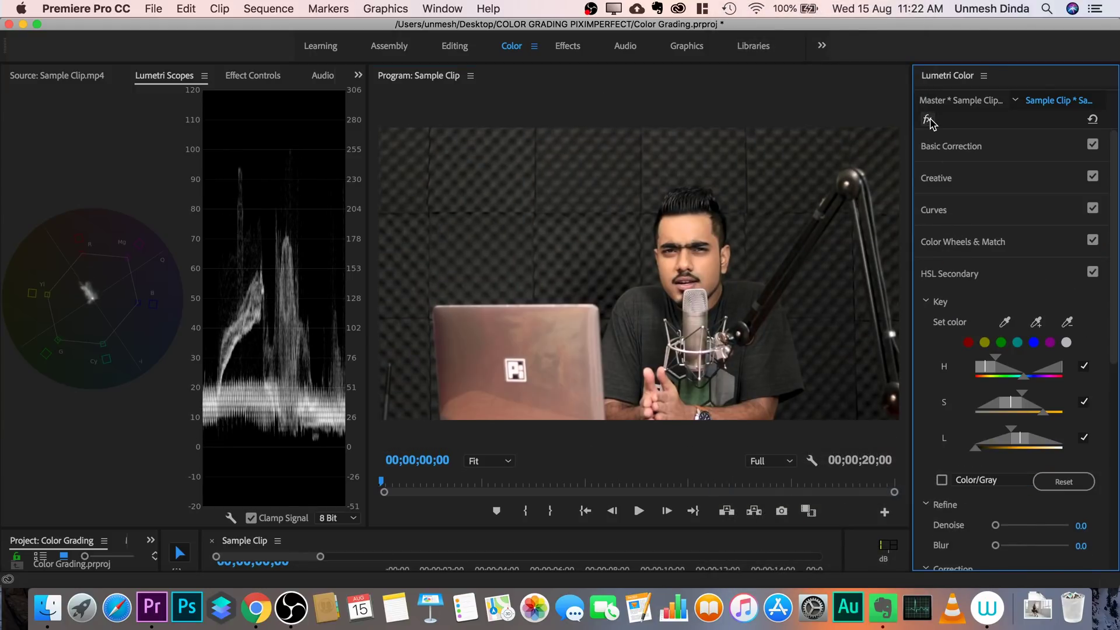
pyautogui.click(927, 119)
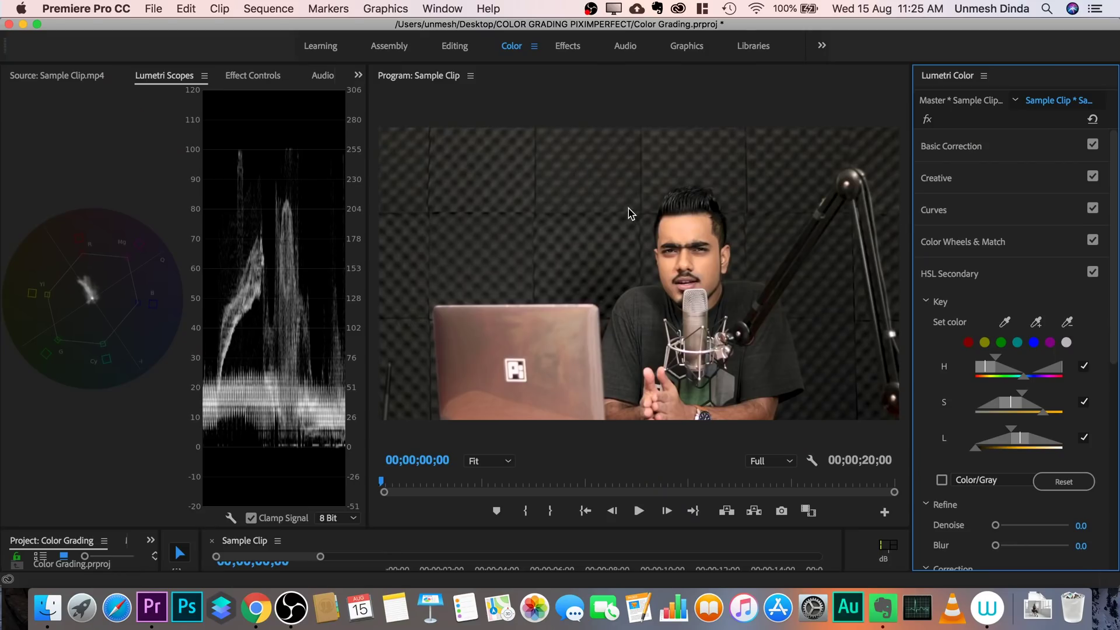
# Zoom the Program monitor from 100% to 200% and pan to centre on the face.
pyautogui.rightClick(628, 213)
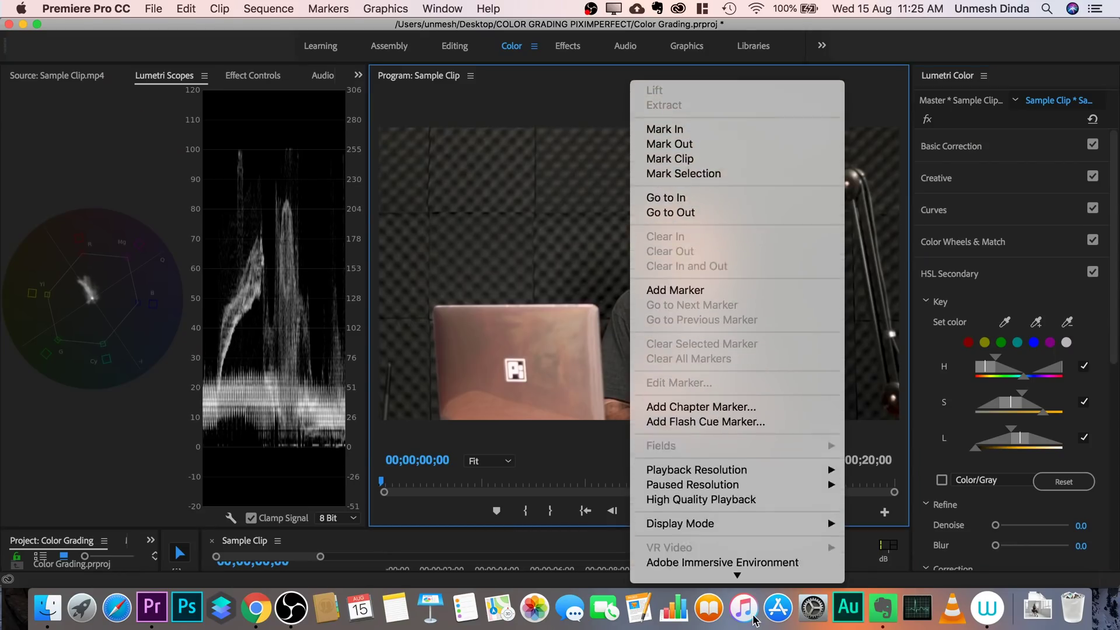
pyautogui.moveTo(771, 503)
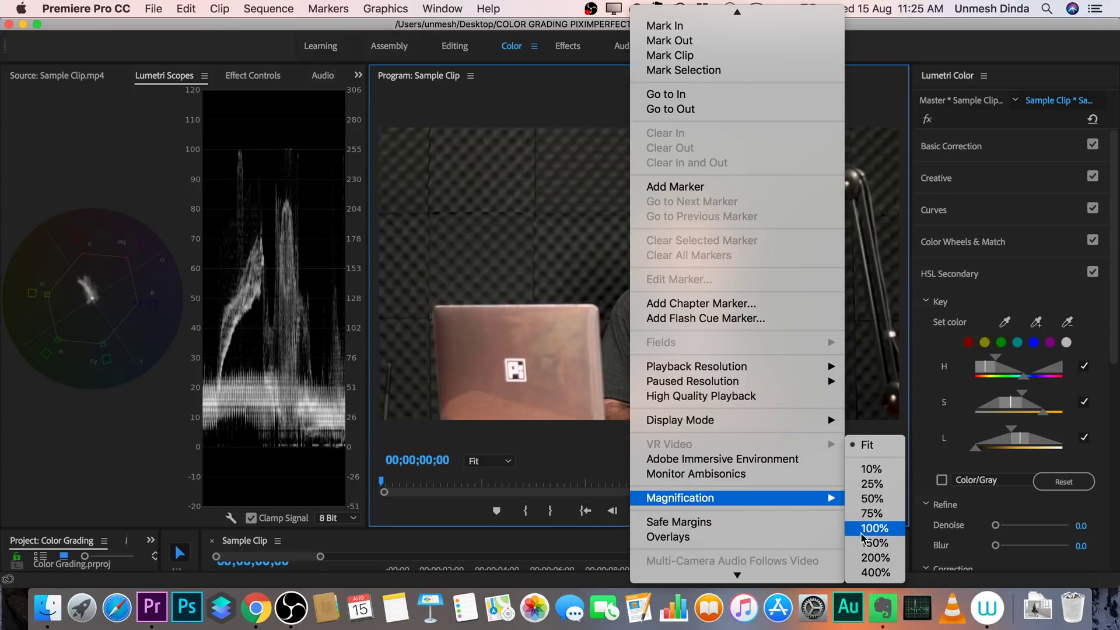
pyautogui.click(875, 528)
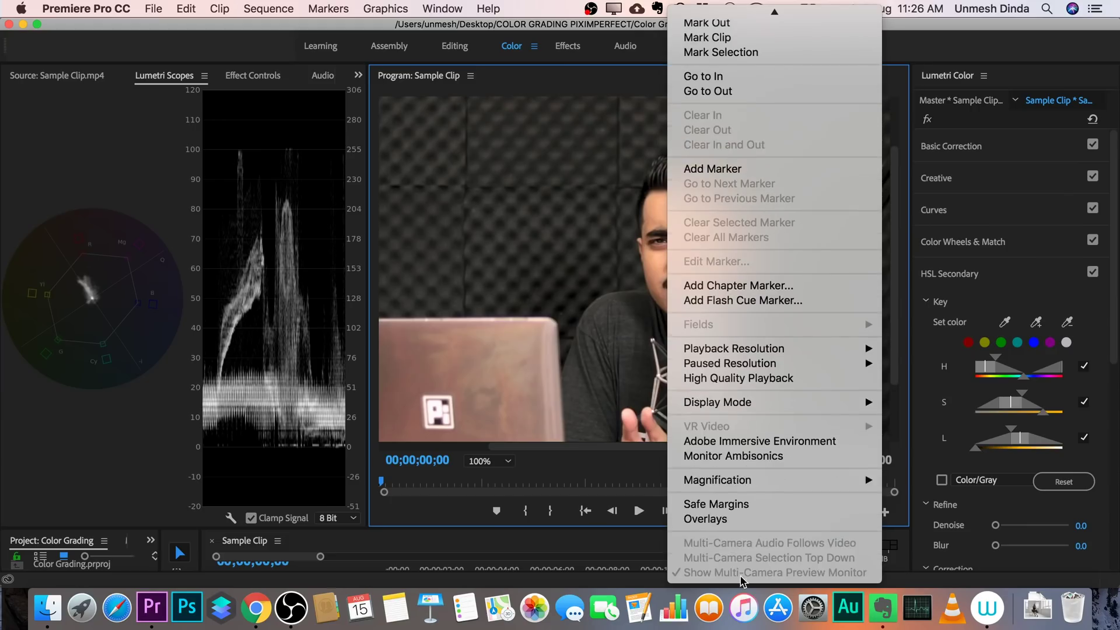
pyautogui.moveTo(748, 479)
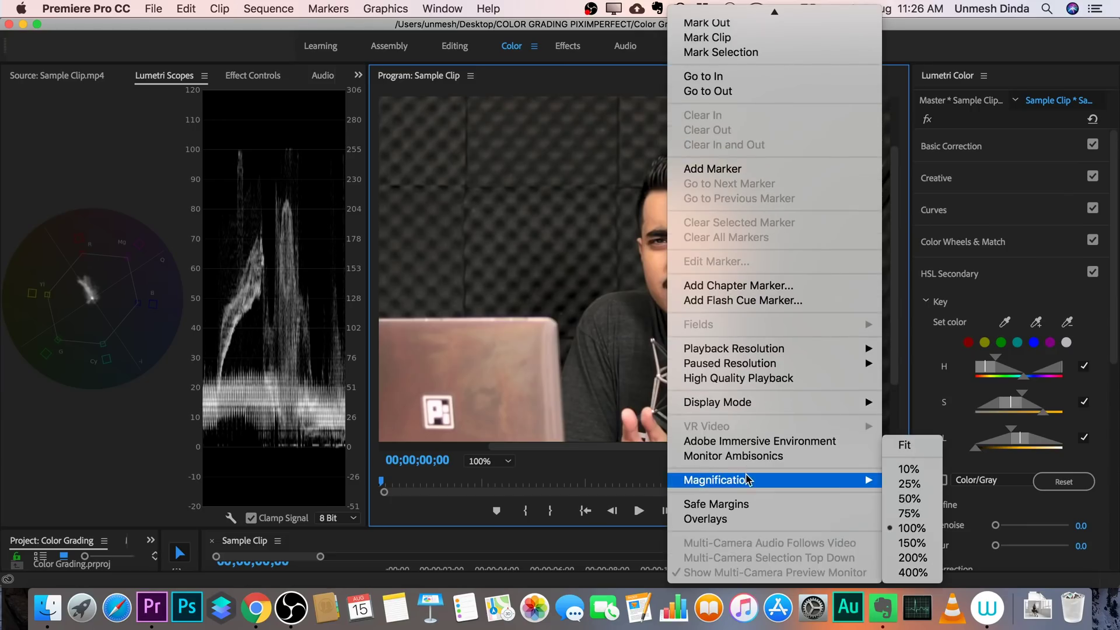
pyautogui.click(924, 561)
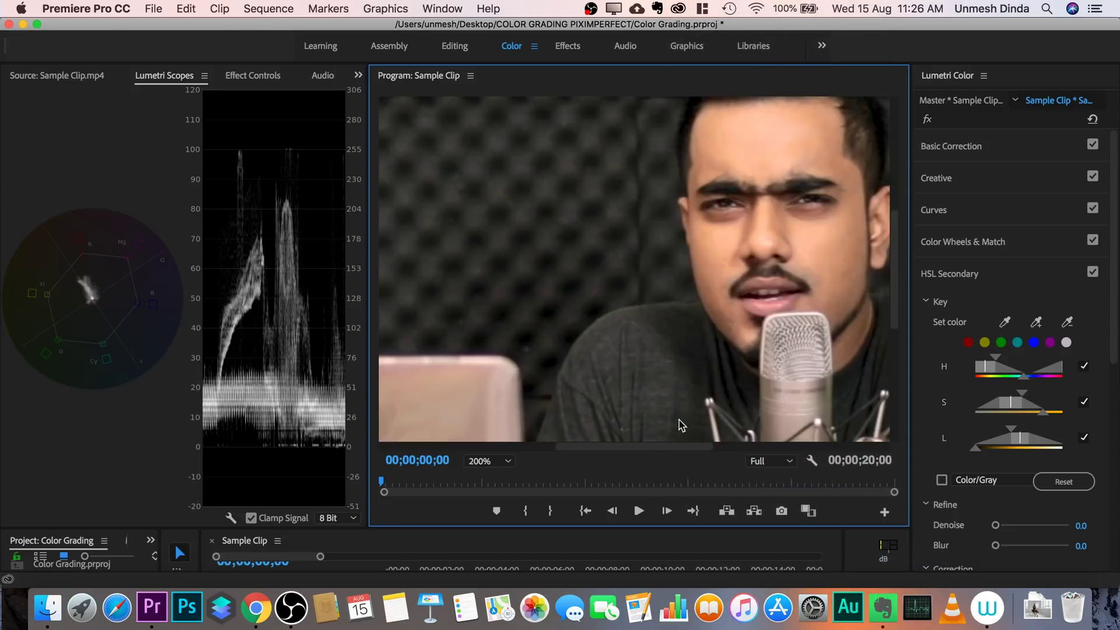
pyautogui.hscroll(10, 675, 444)
pyautogui.hscroll(-6, 708, 450)
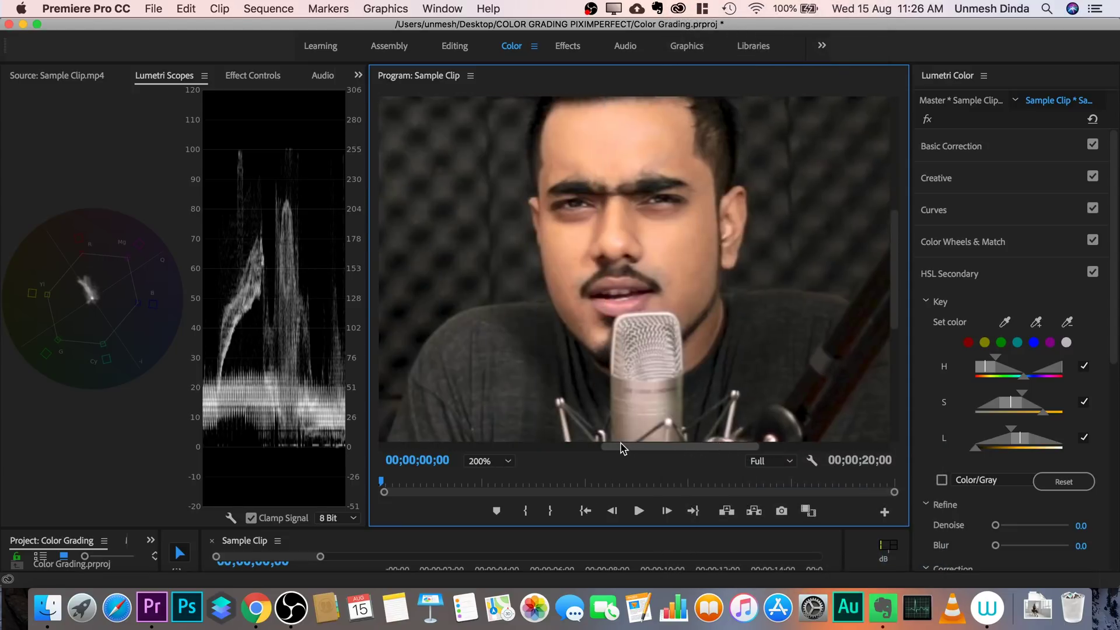
pyautogui.hscroll(2, 623, 448)
# Expand Creative and try Sharpen between 45.3 and 100, settling at 95.8.
pyautogui.click(971, 180)
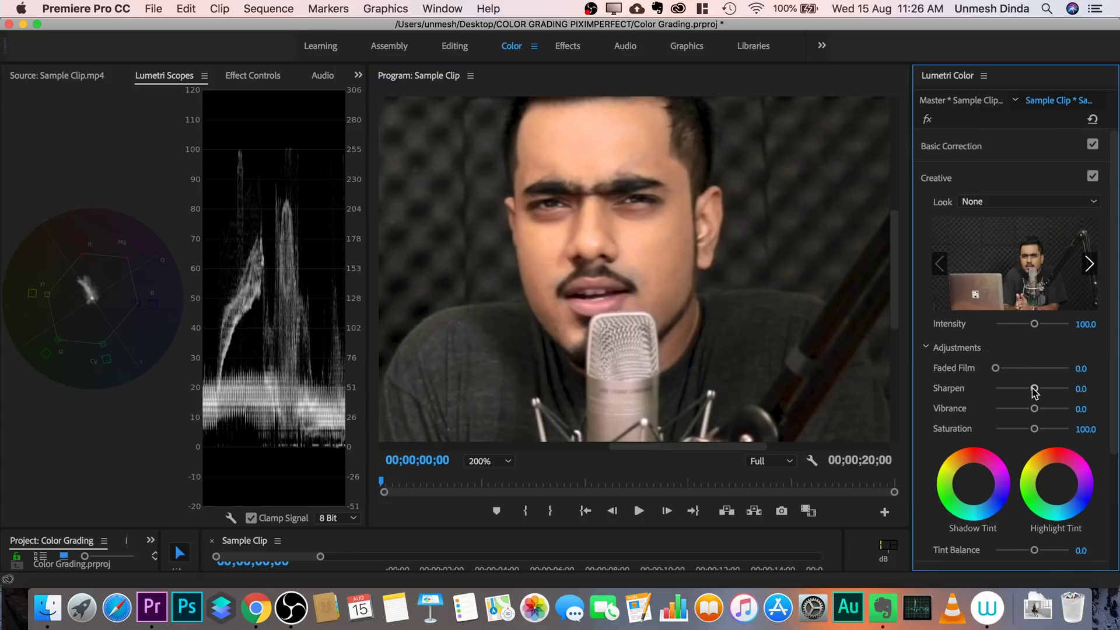
pyautogui.moveTo(1034, 388)
pyautogui.mouseDown()
pyautogui.moveTo(1059, 400)
pyautogui.moveTo(1044, 389)
pyautogui.mouseUp()
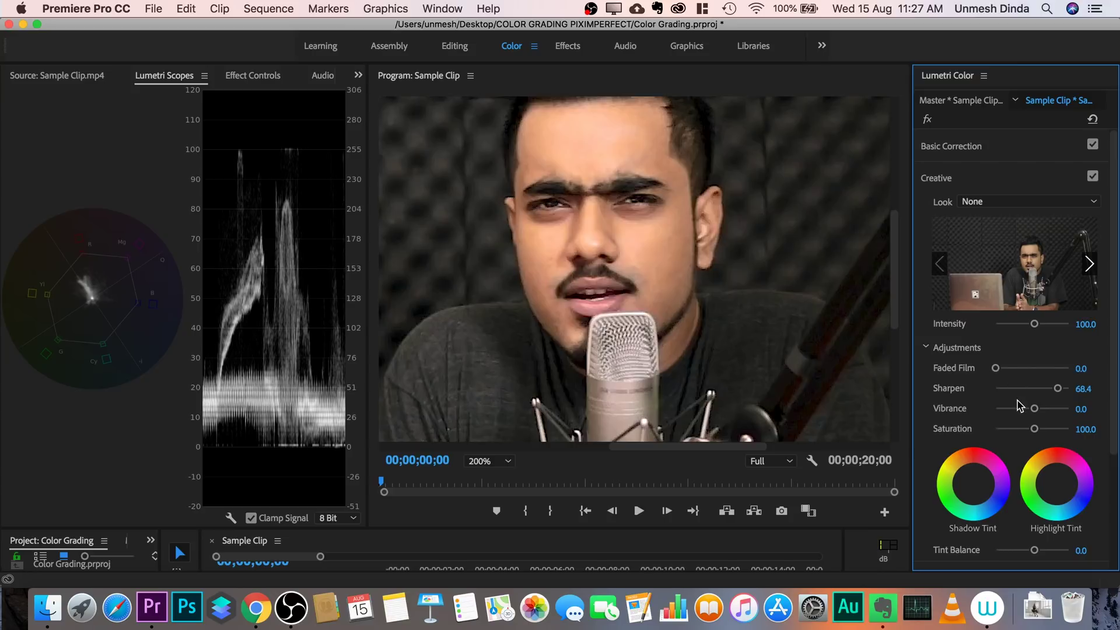
pyautogui.moveTo(1056, 389); pyautogui.dragTo(1117, 387)
pyautogui.moveTo(1069, 388); pyautogui.dragTo(1058, 389)
pyautogui.moveTo(1056, 388); pyautogui.dragTo(1052, 392)
pyautogui.moveTo(1058, 392); pyautogui.dragTo(1071, 393)
pyautogui.moveTo(1069, 392); pyautogui.dragTo(1066, 392)
# View the clip at 100% and compare it with Creative adjustments off and on.
pyautogui.rightClick(658, 204)
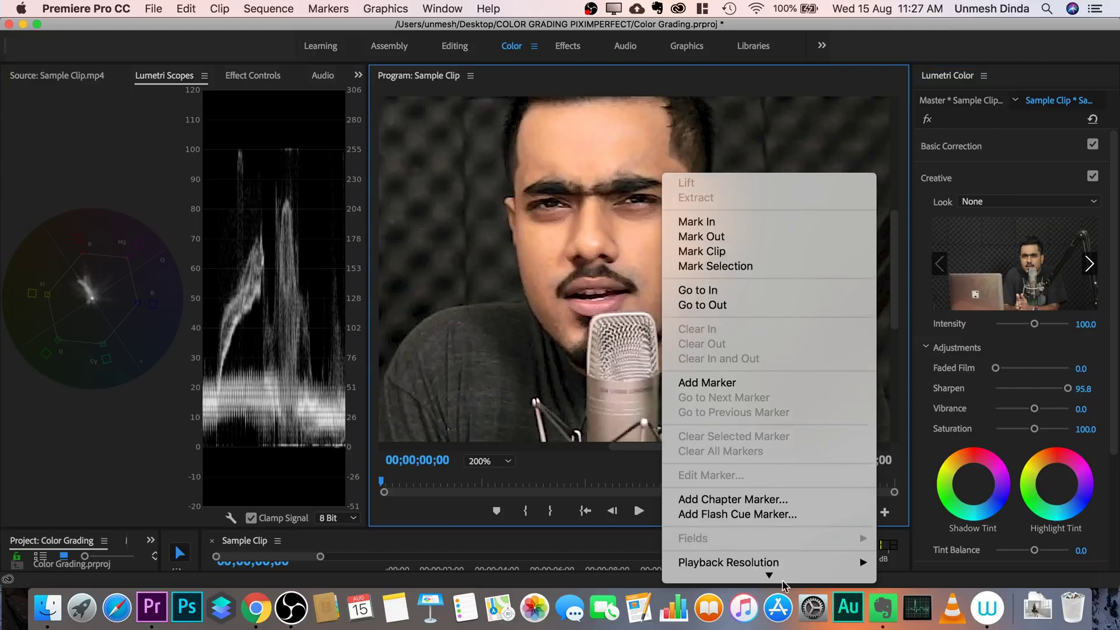
pyautogui.moveTo(840, 516)
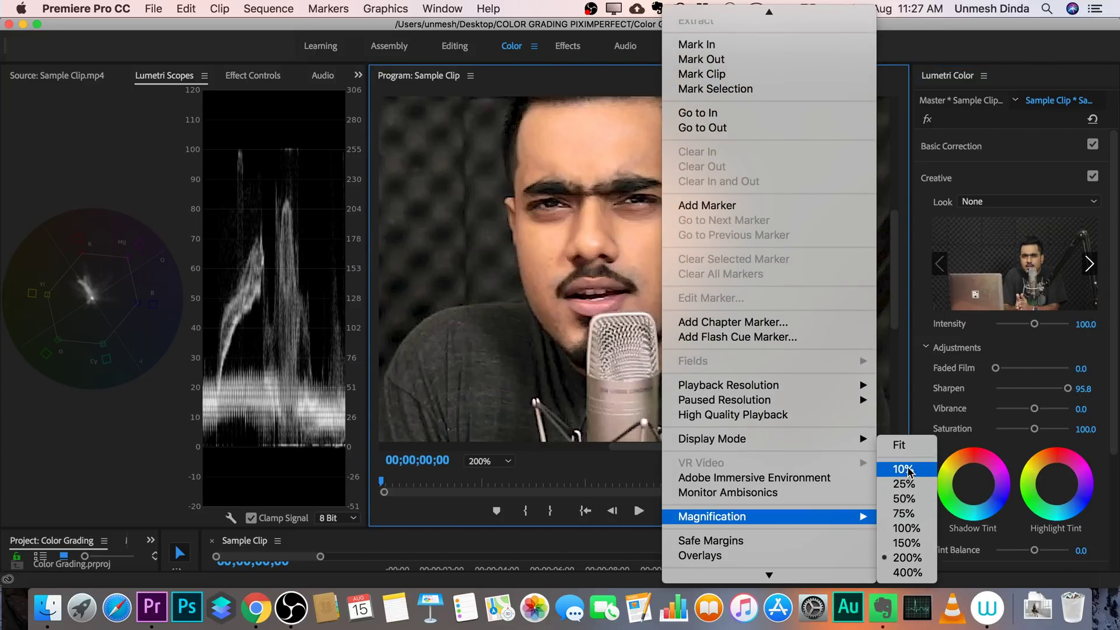
pyautogui.click(906, 528)
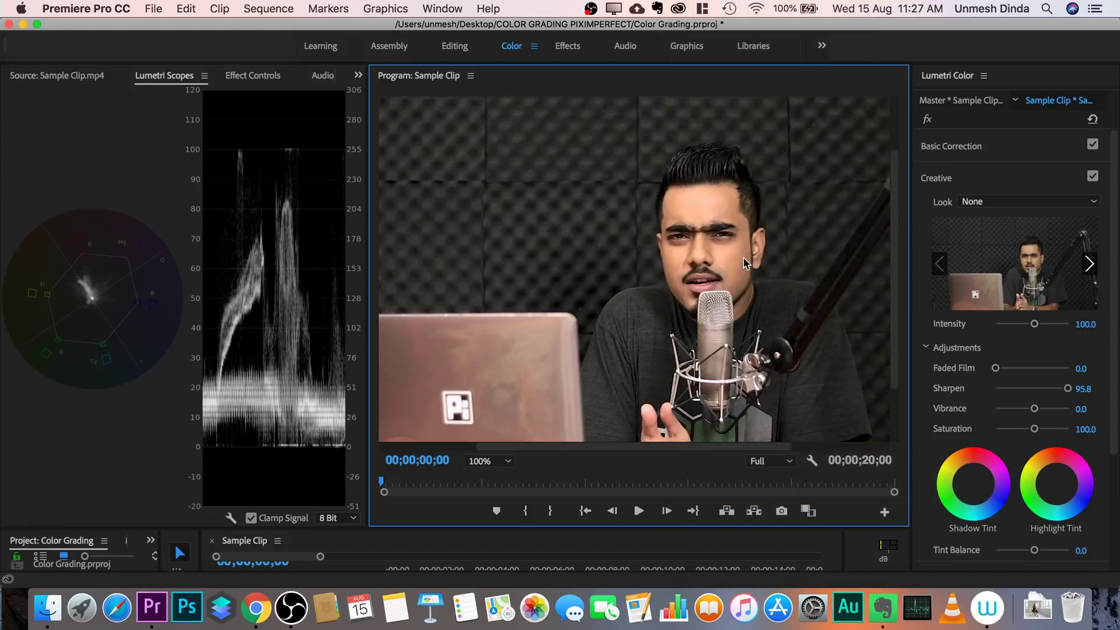
pyautogui.click(1093, 176)
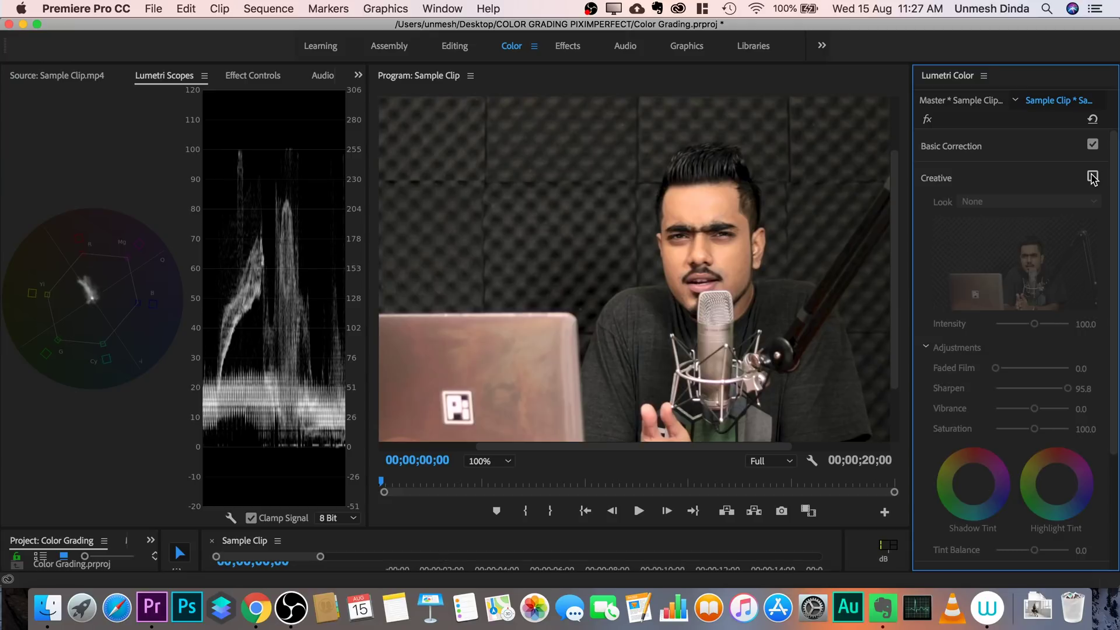
pyautogui.click(1093, 176)
# At 200% on the face, compare Creative off and on, then lower Sharpen to 60.
pyautogui.rightClick(776, 229)
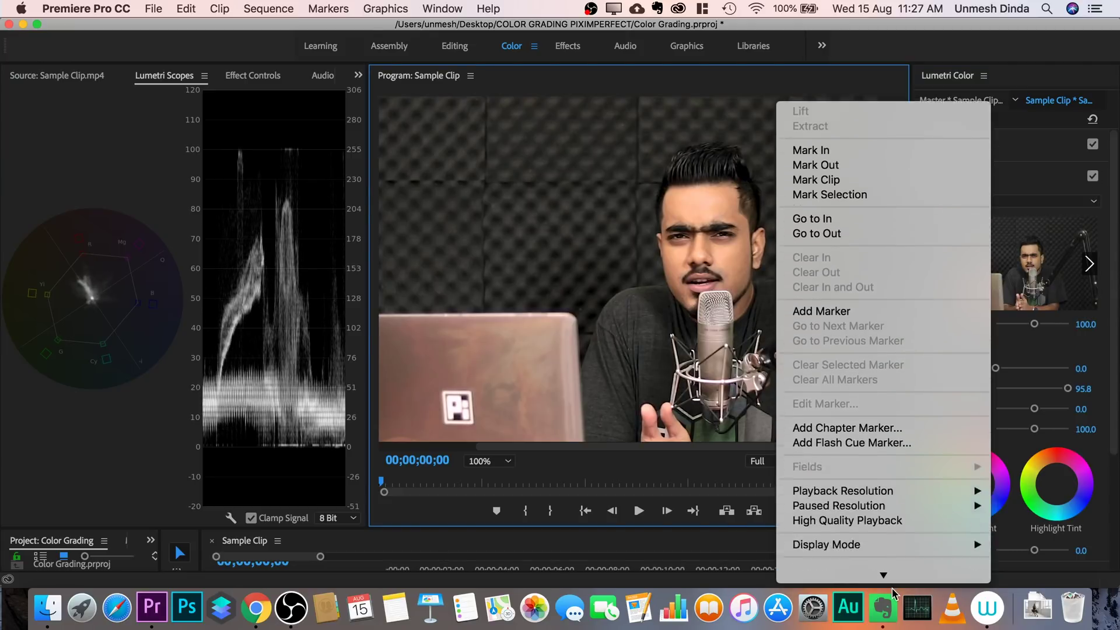
pyautogui.moveTo(890, 490)
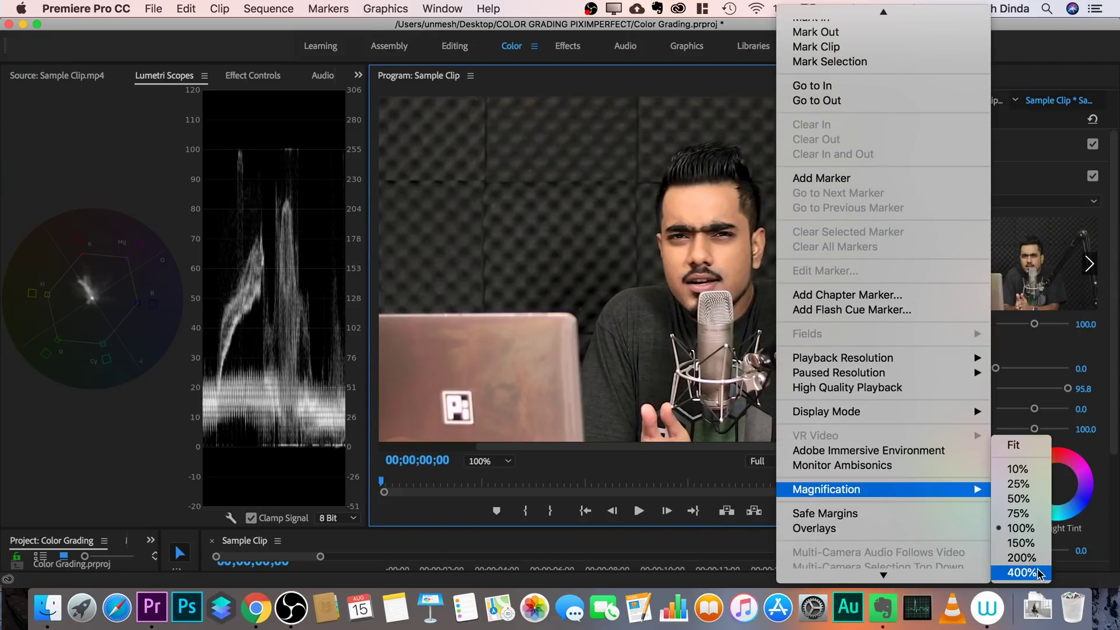
pyautogui.click(1021, 558)
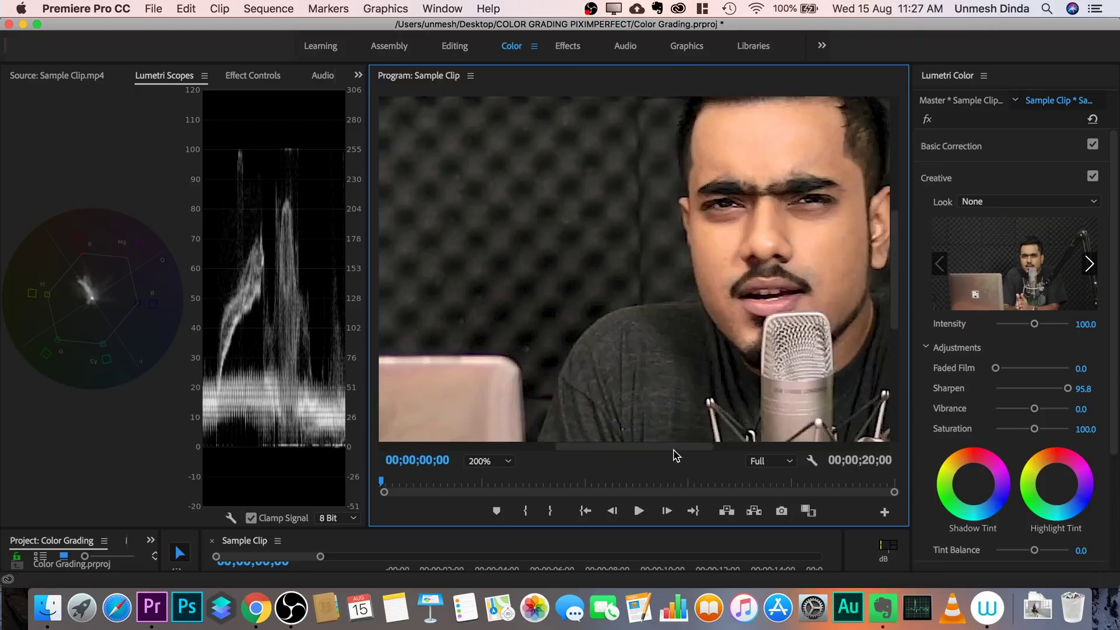
pyautogui.moveTo(675, 448); pyautogui.dragTo(702, 449)
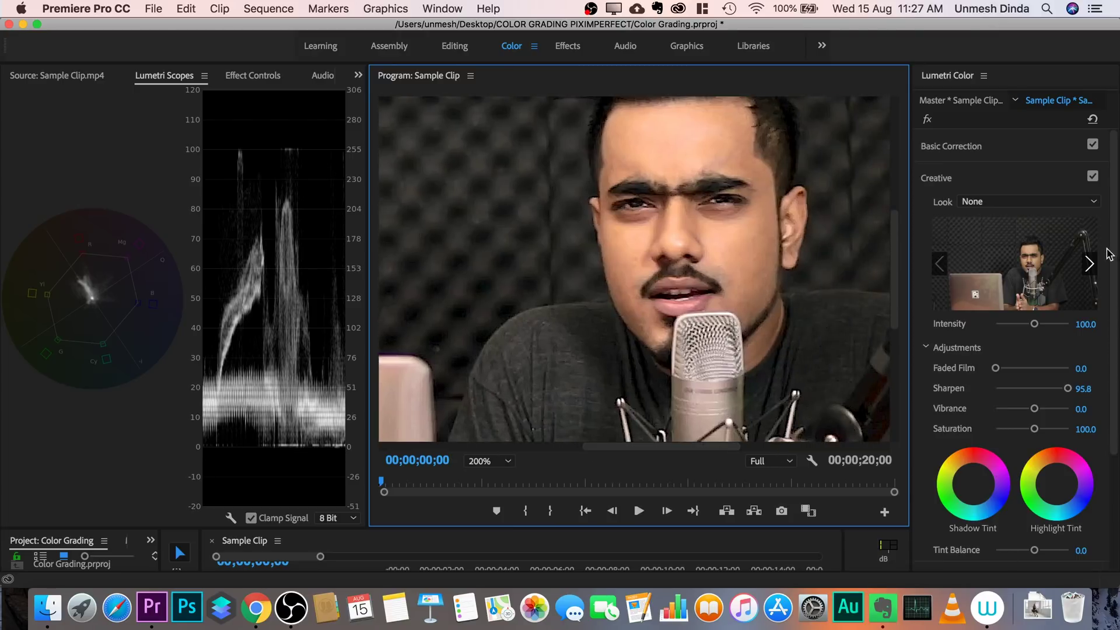
pyautogui.click(1092, 176)
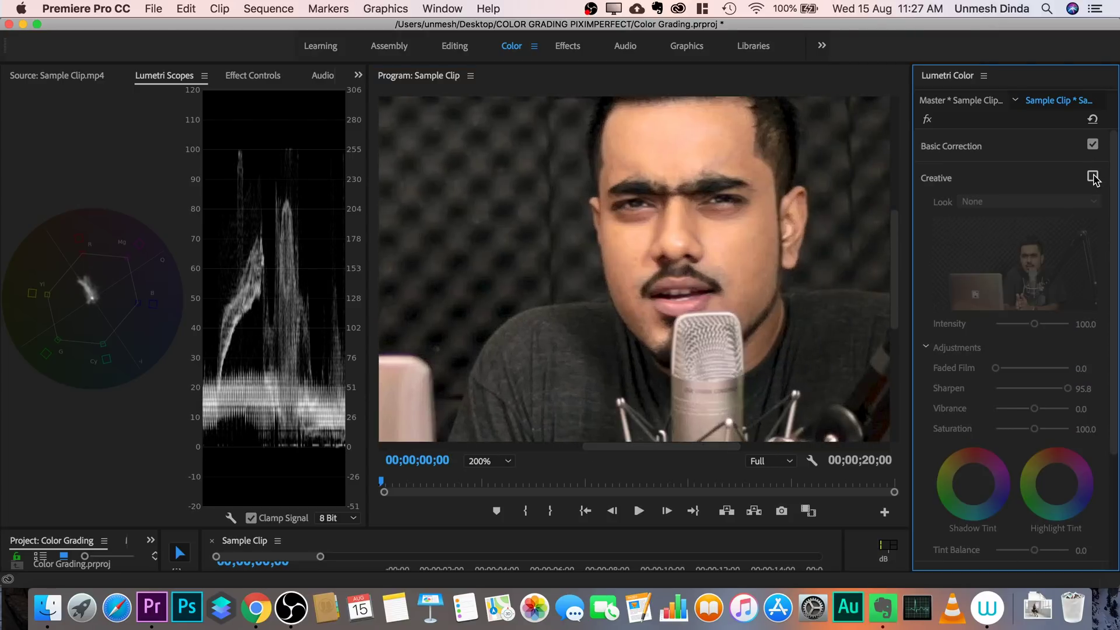
pyautogui.click(1092, 176)
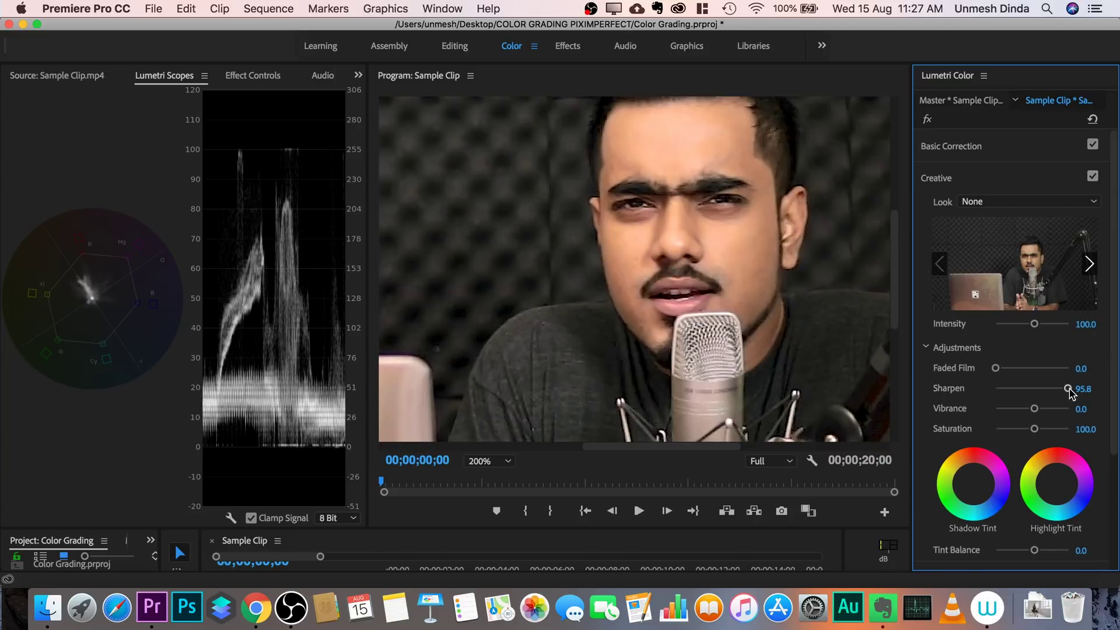
pyautogui.moveTo(1068, 388); pyautogui.dragTo(1054, 389)
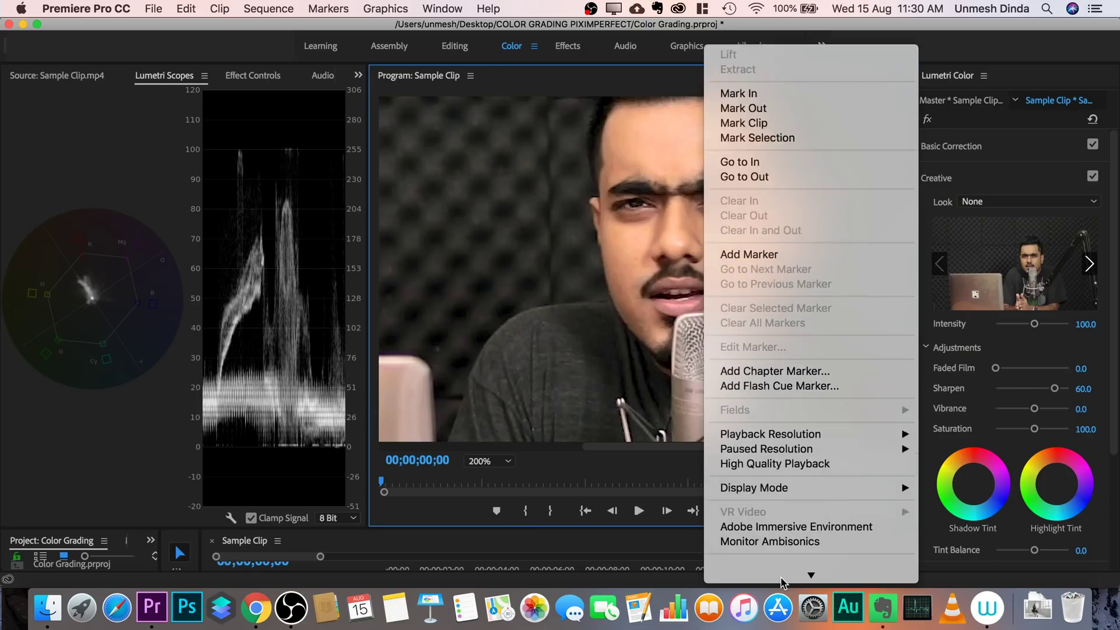
# Fit the whole frame in the Program monitor and expand the Vignette settings.
pyautogui.moveTo(783, 492)
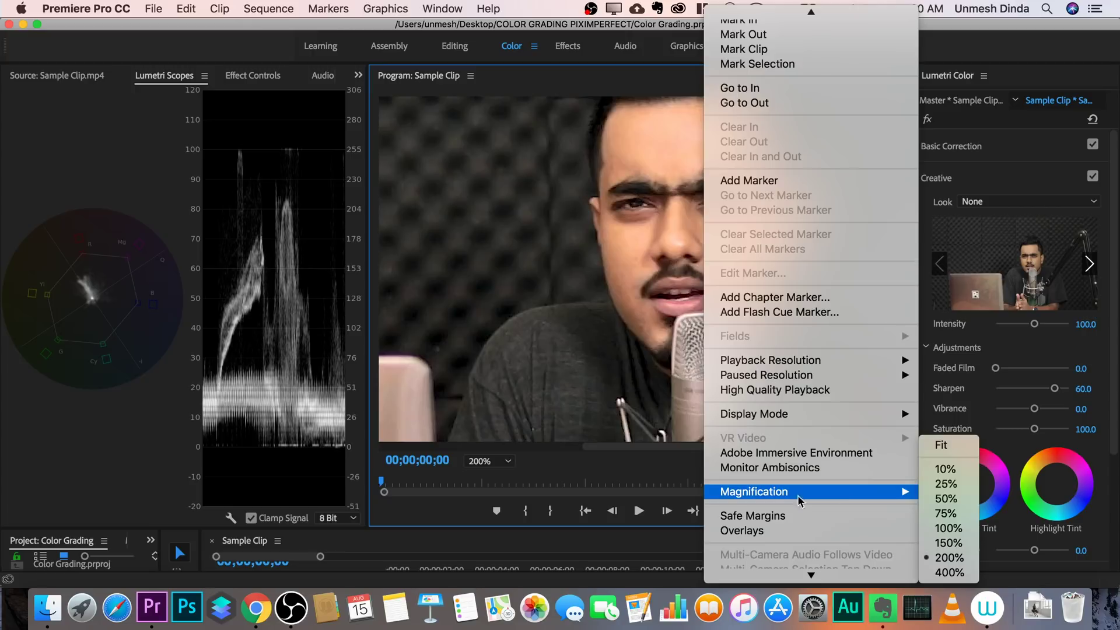
pyautogui.click(961, 446)
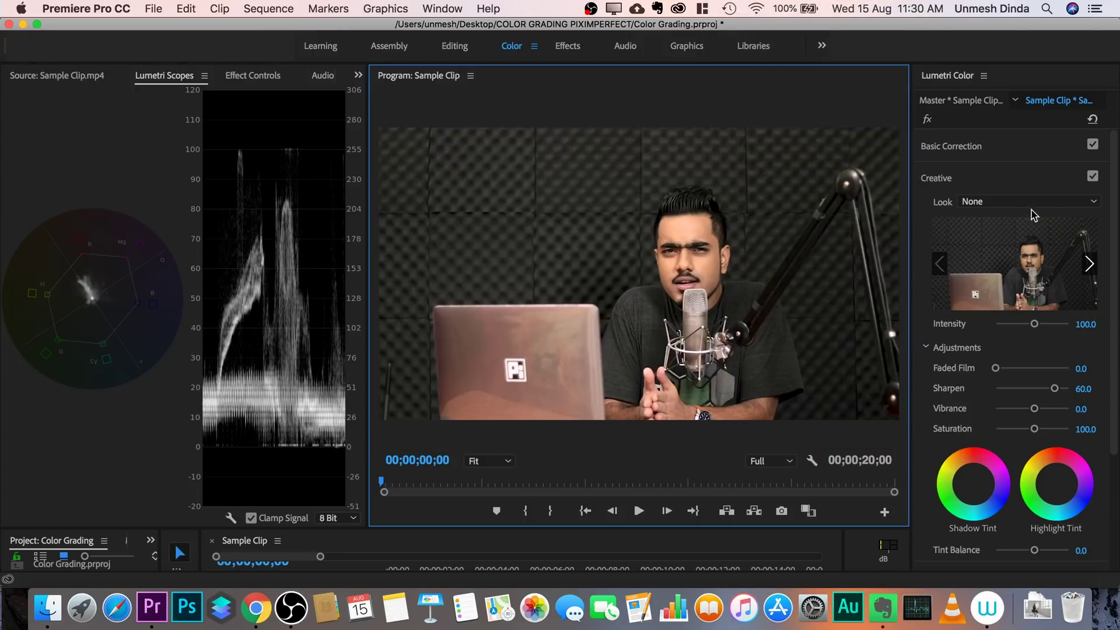
pyautogui.scroll(-5, 1014, 245)
pyautogui.click(937, 525)
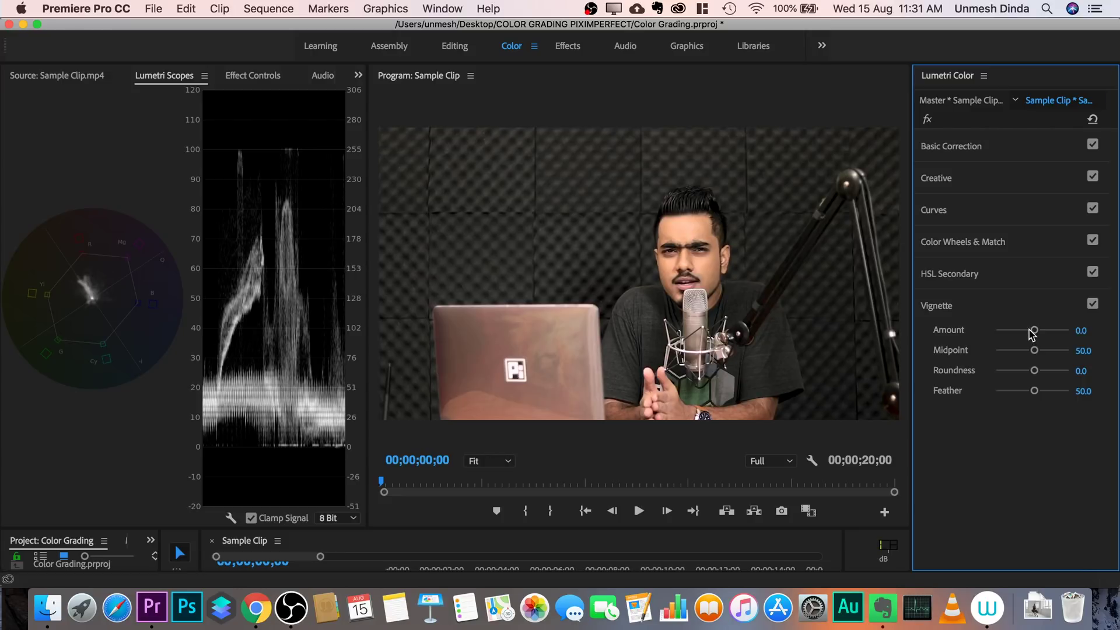
# Set the vignette to Amount -0.2, Midpoint 65.3, Roundness 100 and Feather 100.
pyautogui.moveTo(1034, 331); pyautogui.dragTo(978, 338)
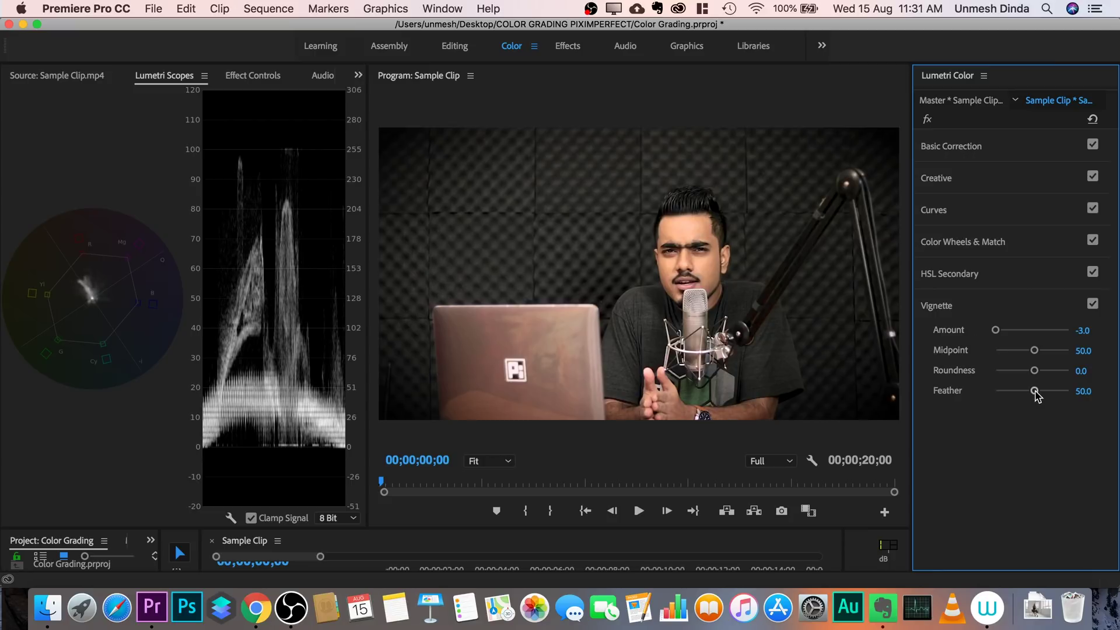
pyautogui.moveTo(1034, 392); pyautogui.dragTo(950, 392)
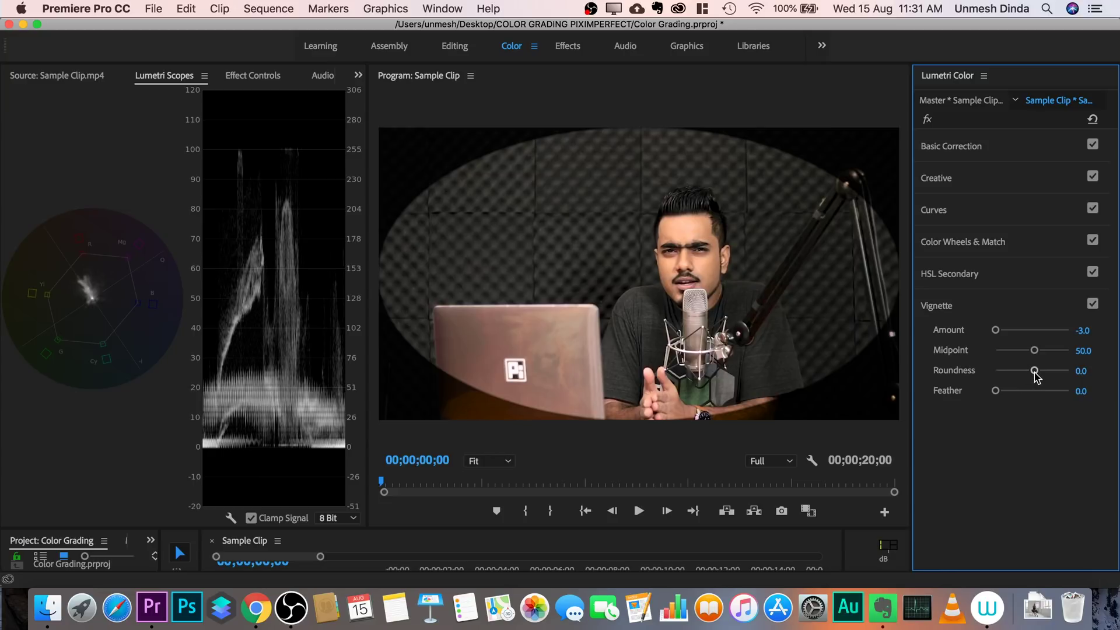
pyautogui.moveTo(1035, 375); pyautogui.dragTo(1067, 374)
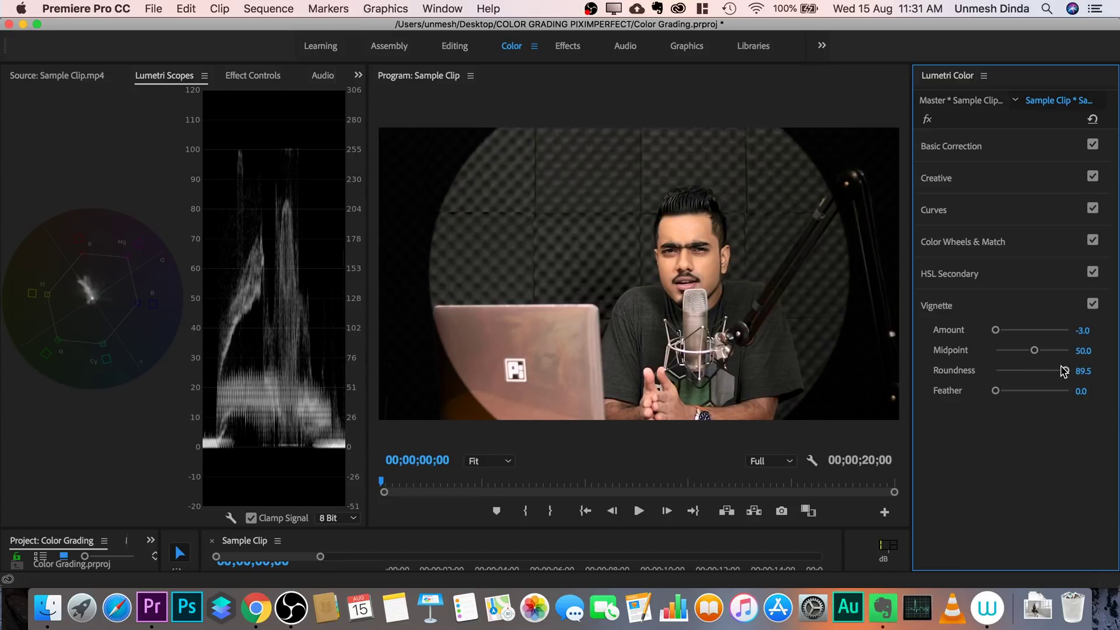
pyautogui.moveTo(1064, 373); pyautogui.dragTo(1043, 354)
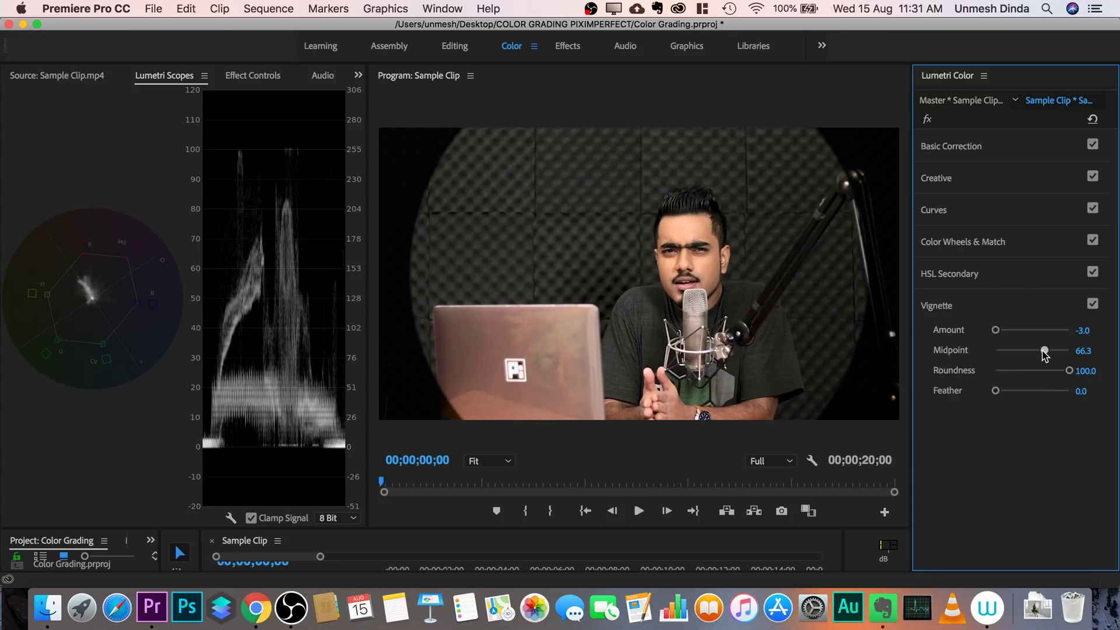
pyautogui.moveTo(1000, 394); pyautogui.dragTo(1038, 390)
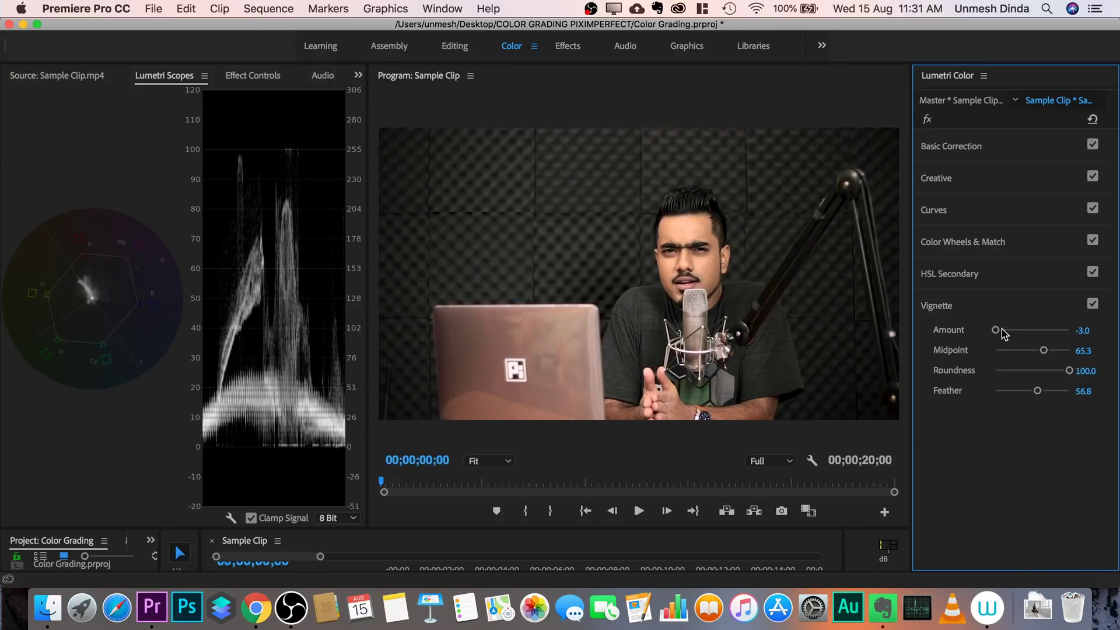
pyautogui.moveTo(999, 330); pyautogui.dragTo(1031, 330)
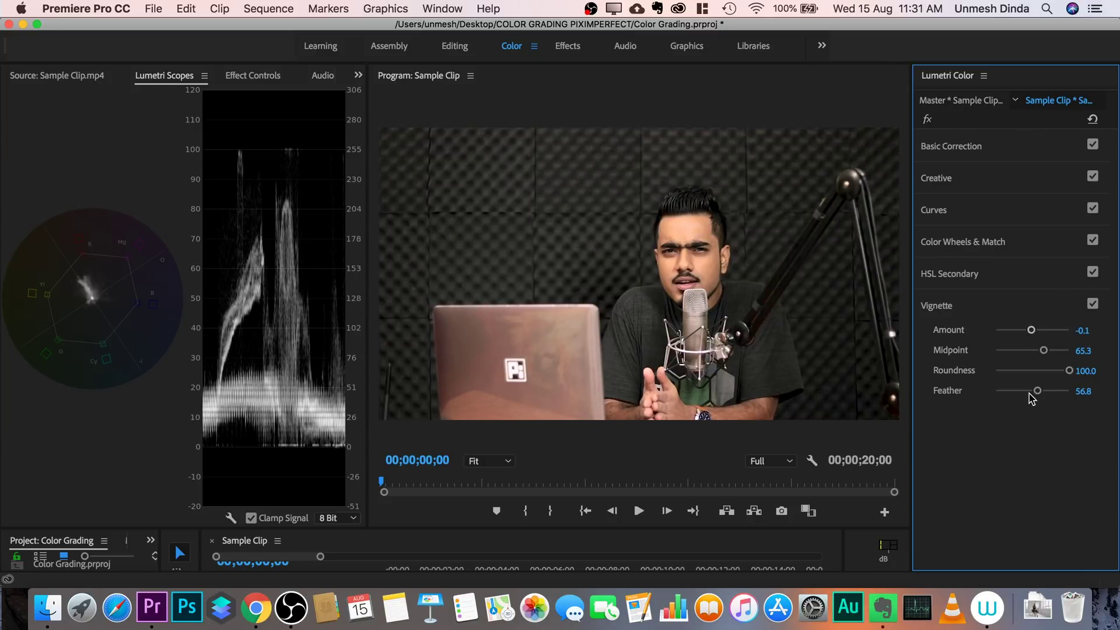
pyautogui.moveTo(1037, 391); pyautogui.dragTo(1073, 390)
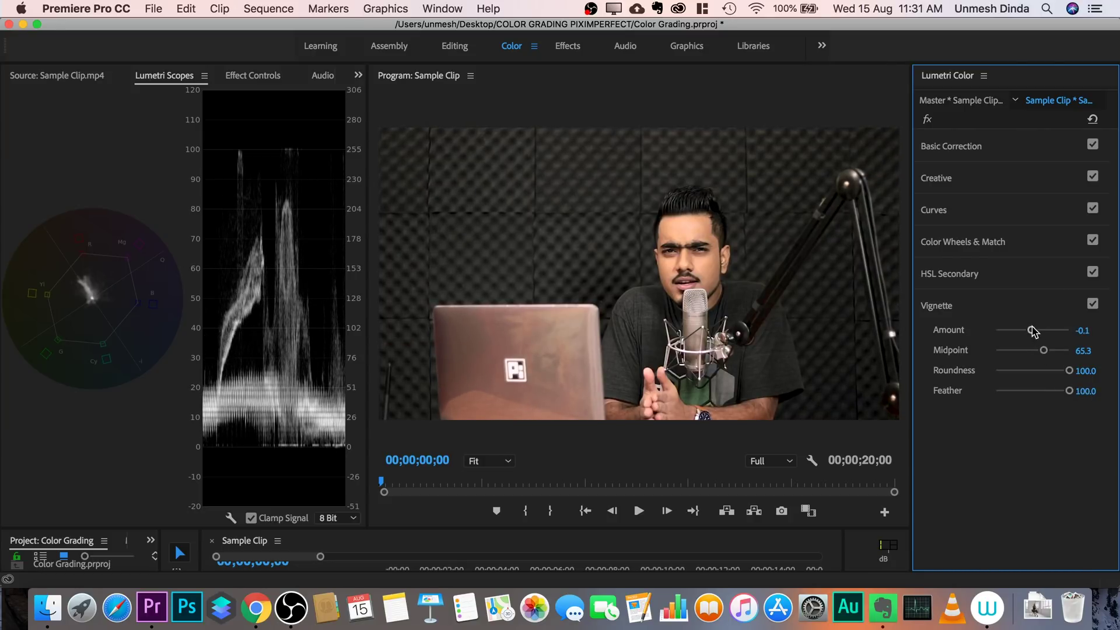
pyautogui.moveTo(1033, 330); pyautogui.dragTo(1031, 330)
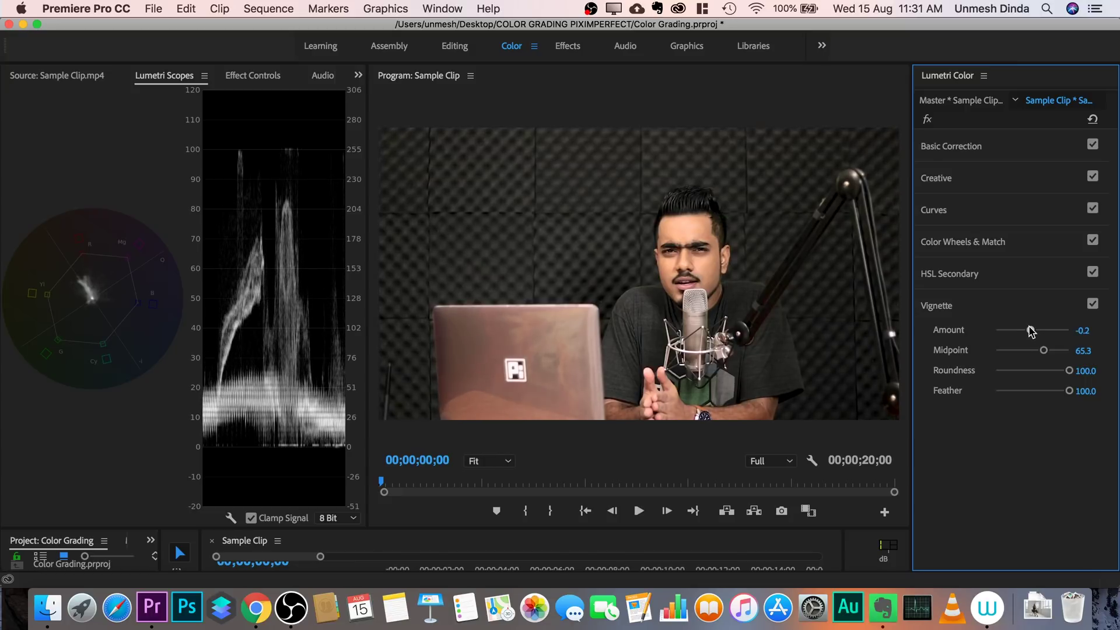
# Compare the clip with the vignette off and on, then set Midpoint to 24.2.
pyautogui.click(1093, 303)
pyautogui.click(1092, 303)
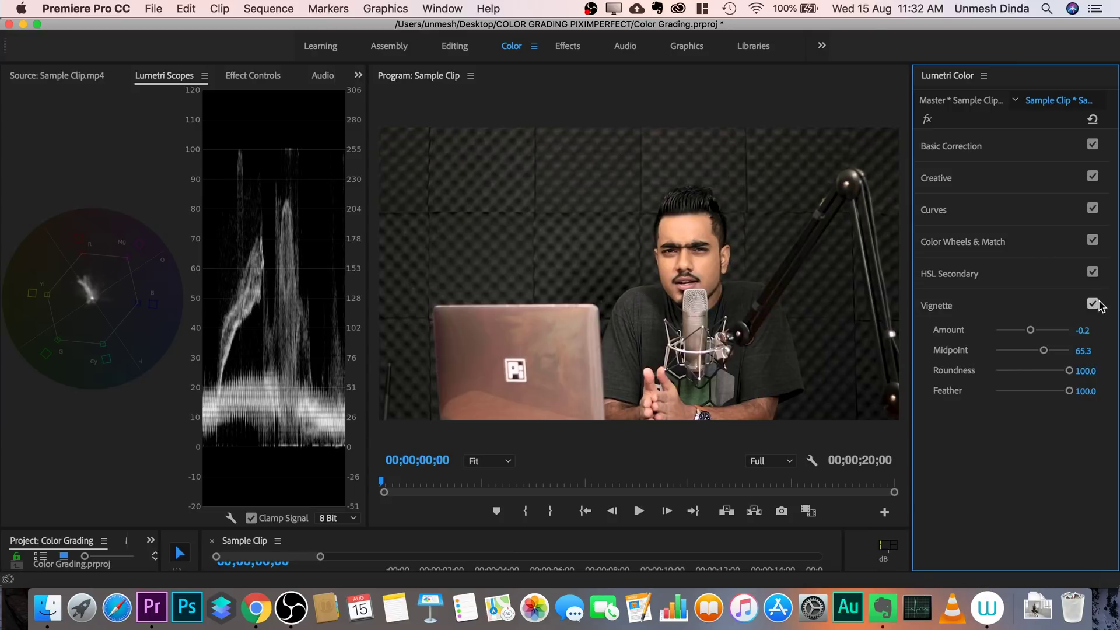
pyautogui.moveTo(1045, 352); pyautogui.dragTo(1012, 349)
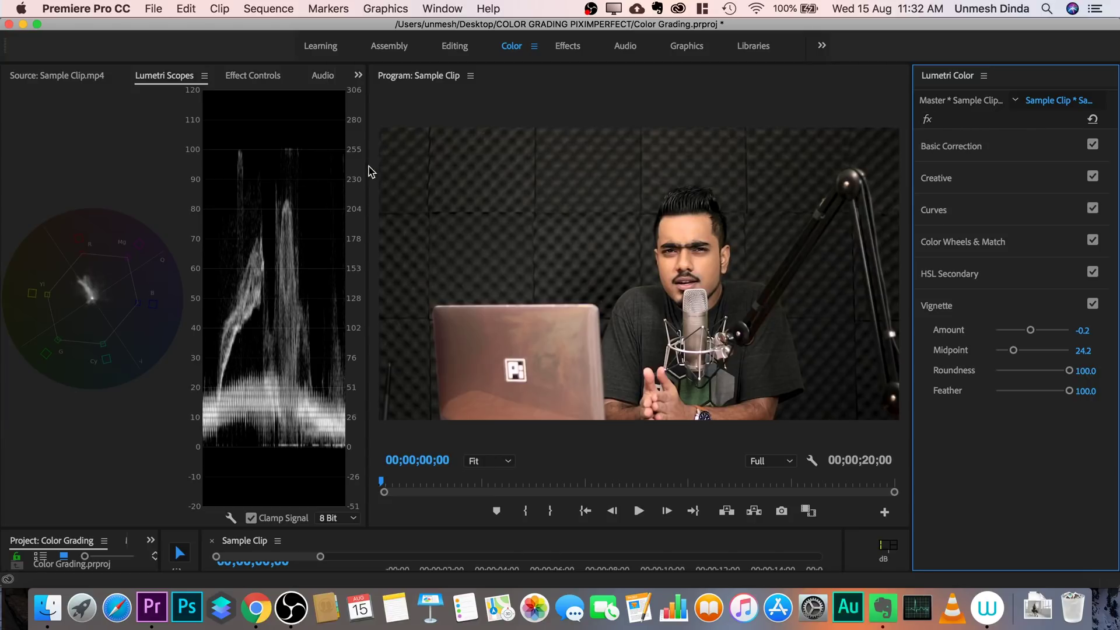
# Enlarge the Program monitor over the scopes, compare the Lumetri grade bypassed and restored, then play the clip.
pyautogui.moveTo(371, 167); pyautogui.dragTo(52, 149)
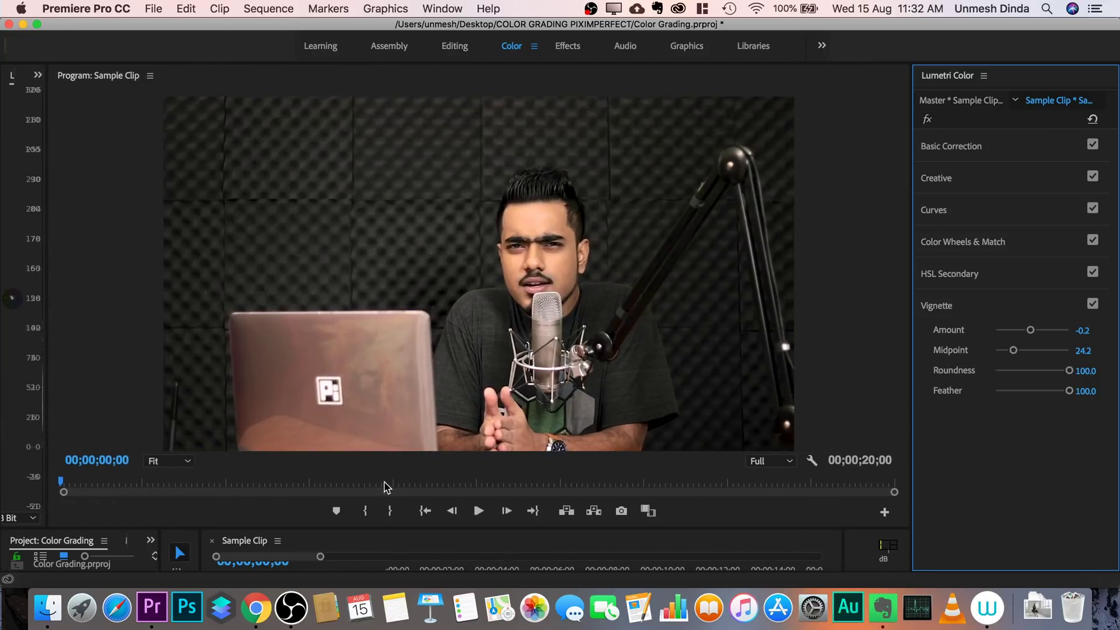
pyautogui.moveTo(363, 528); pyautogui.dragTo(357, 595)
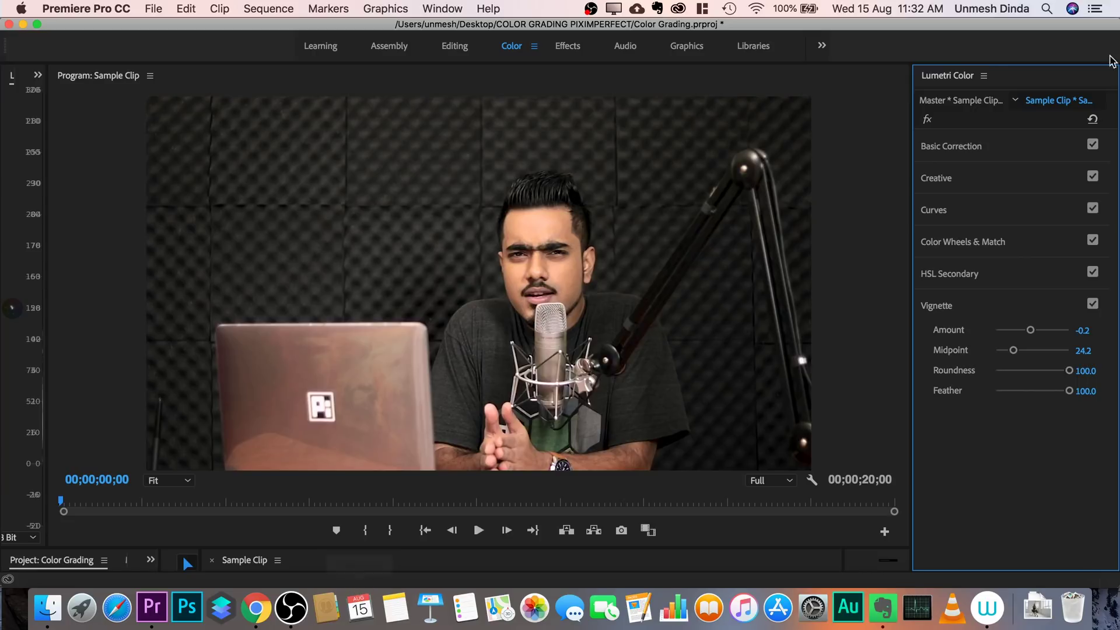
pyautogui.click(928, 120)
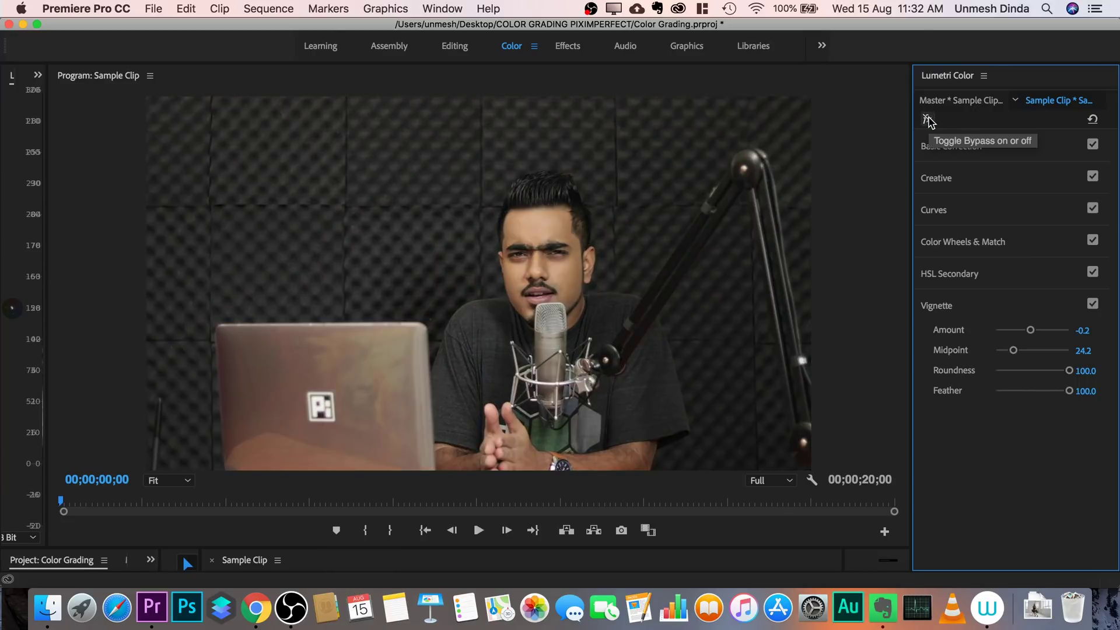
pyautogui.click(927, 120)
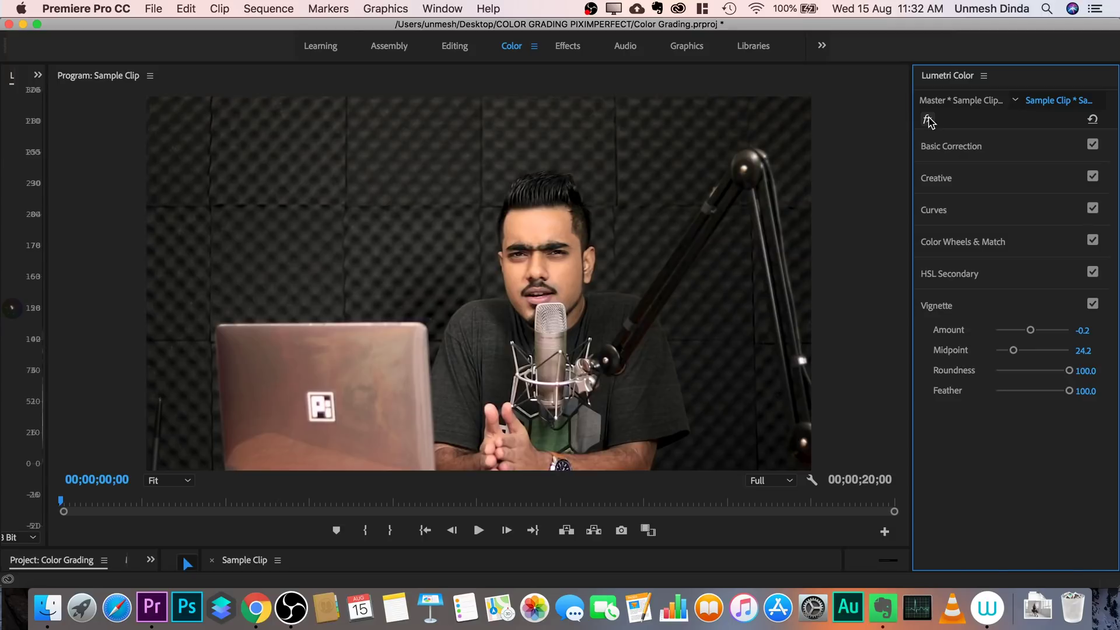
pyautogui.click(479, 531)
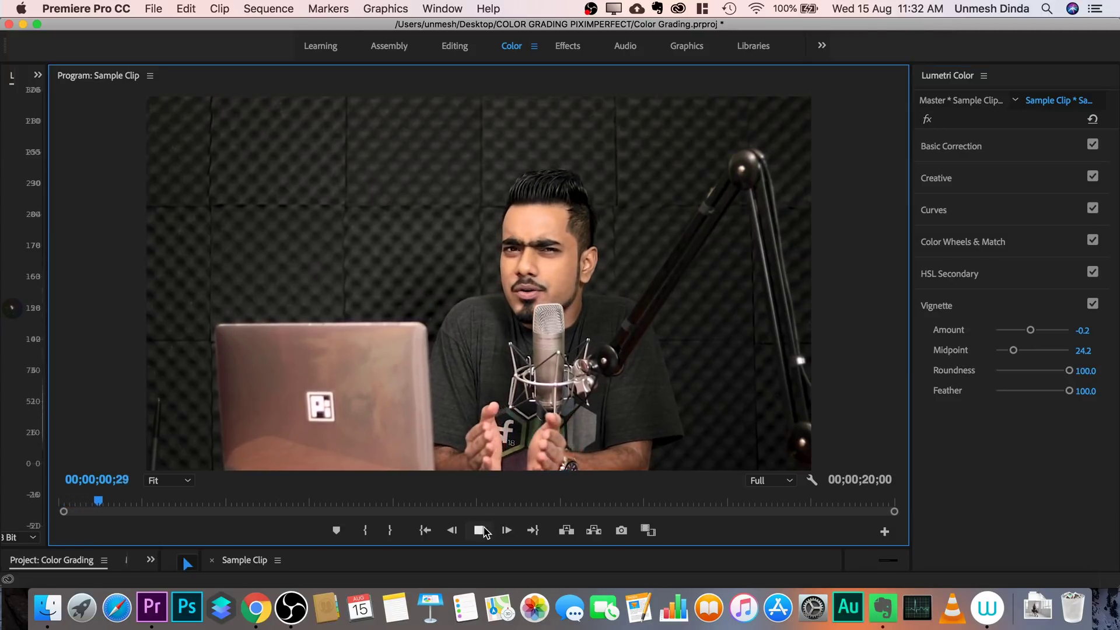